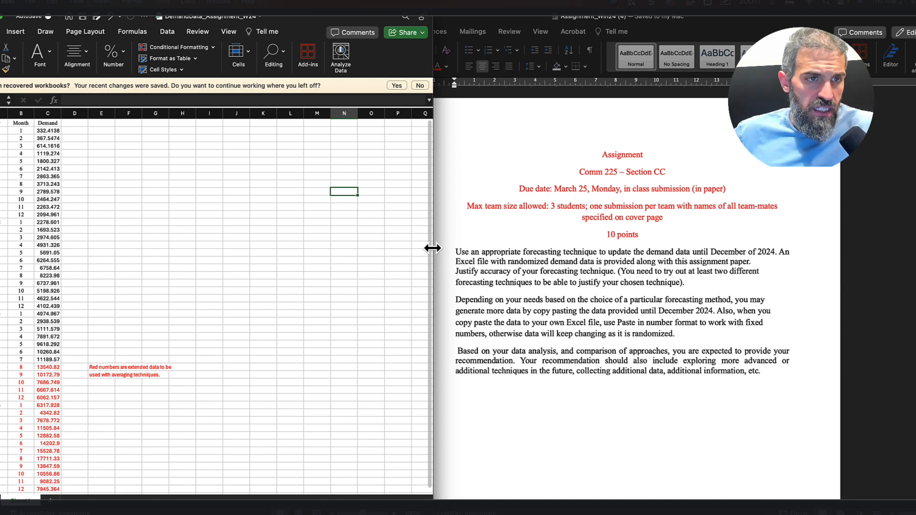
Examine the monthly demand data, including the red extended rows and the note beside them
drag(20, 360, 9, 312)
click(20, 360)
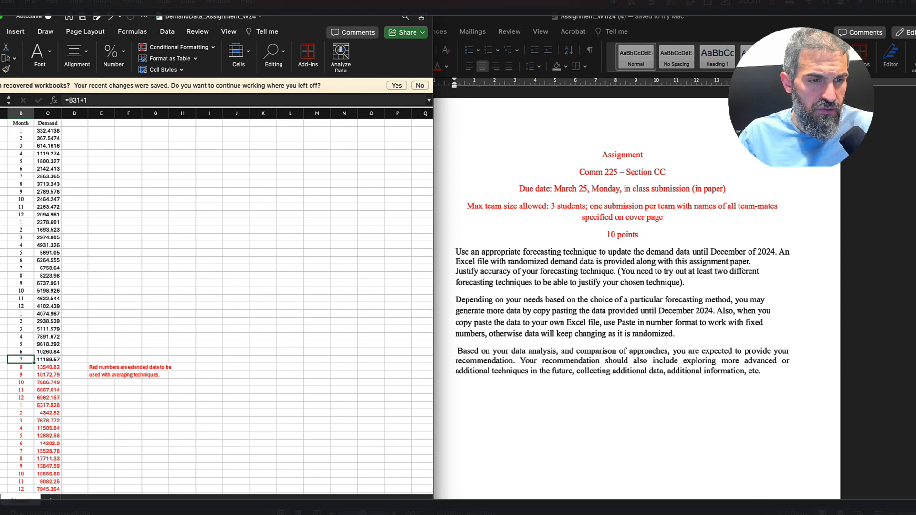
scroll(55, 361, down, 1)
scroll(55, 360, down, 3)
drag(5, 296, 42, 387)
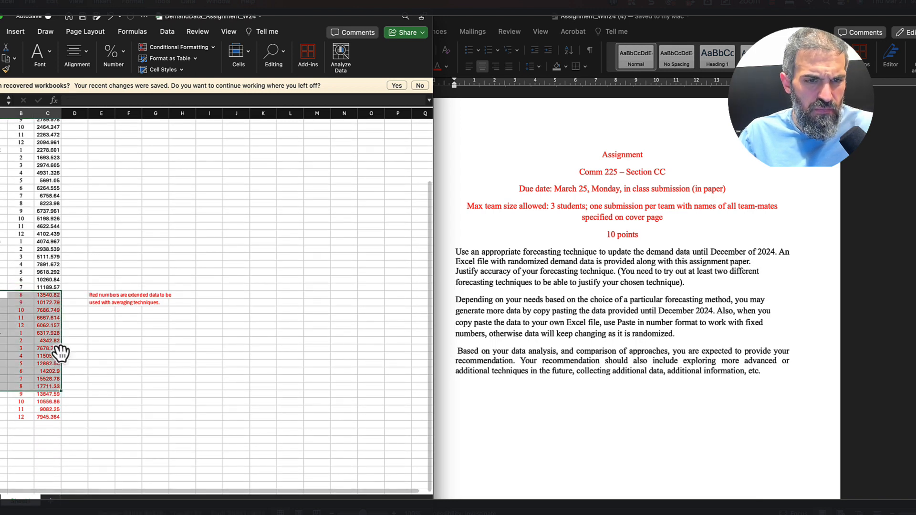
click(84, 289)
click(153, 301)
click(130, 325)
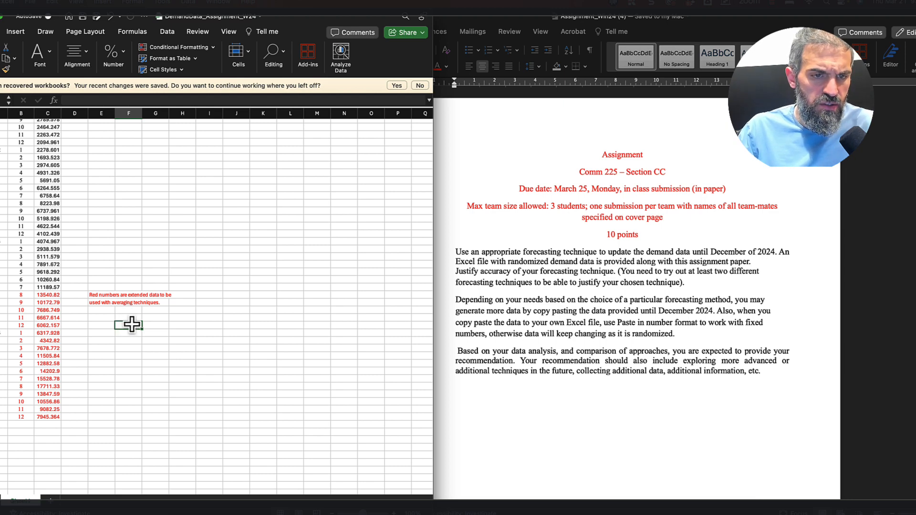
scroll(136, 328, up, 3)
scroll(127, 323, up, 2)
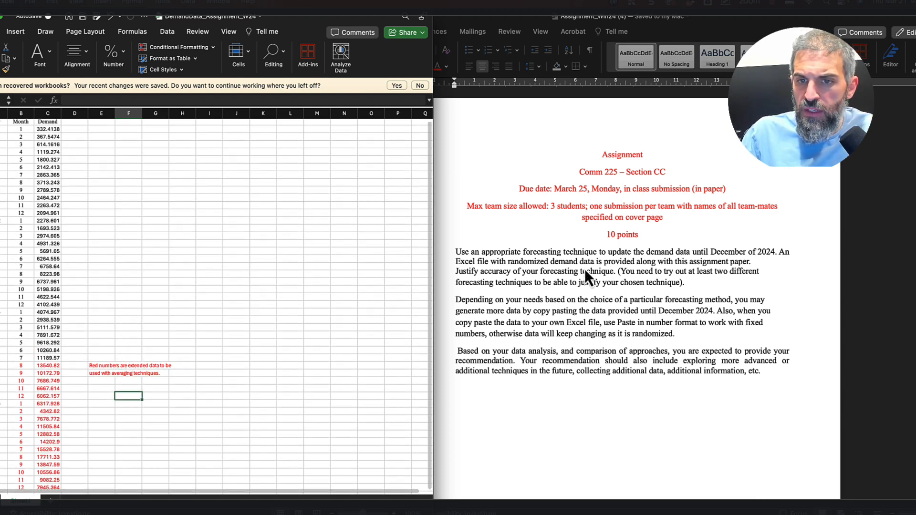
Switch to Word, highlight the assignment's opening sentence about updating demand until December, and compare it with the demand rows
click(472, 260)
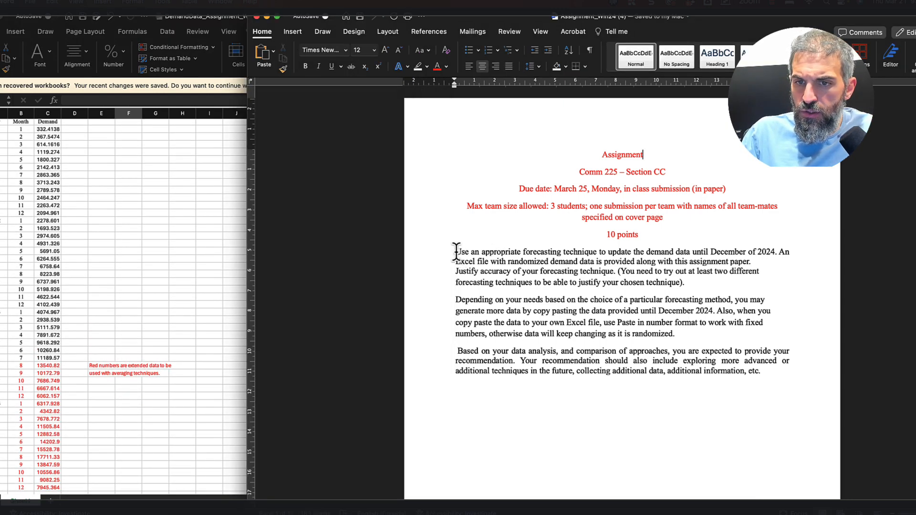
drag(455, 251, 716, 253)
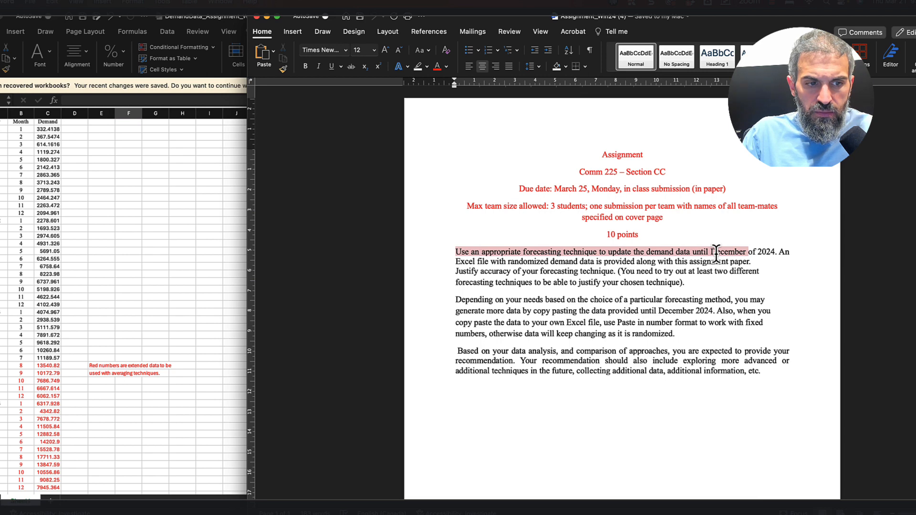
scroll(24, 393, down, 5)
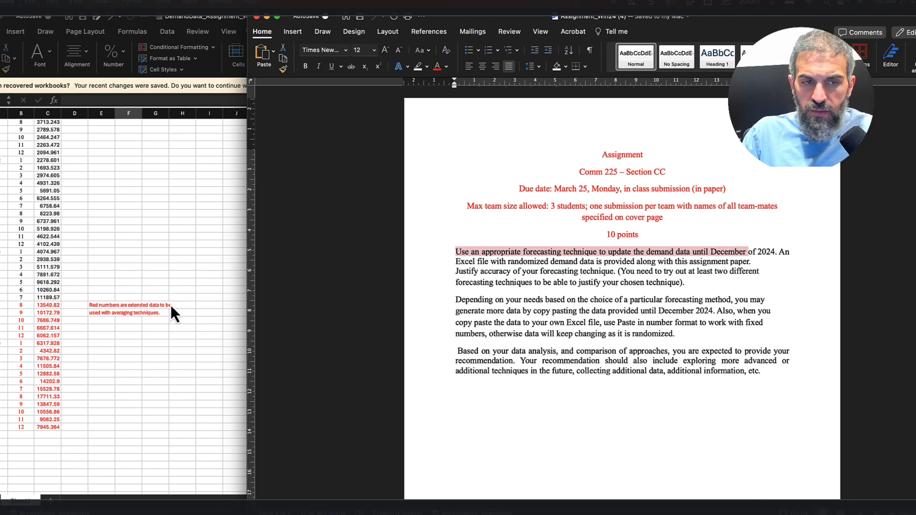
Switch to Excel, inspect the formula behind a demand value, and recalculate the sheet repeatedly to observe the randomized numbers
click(159, 272)
click(55, 213)
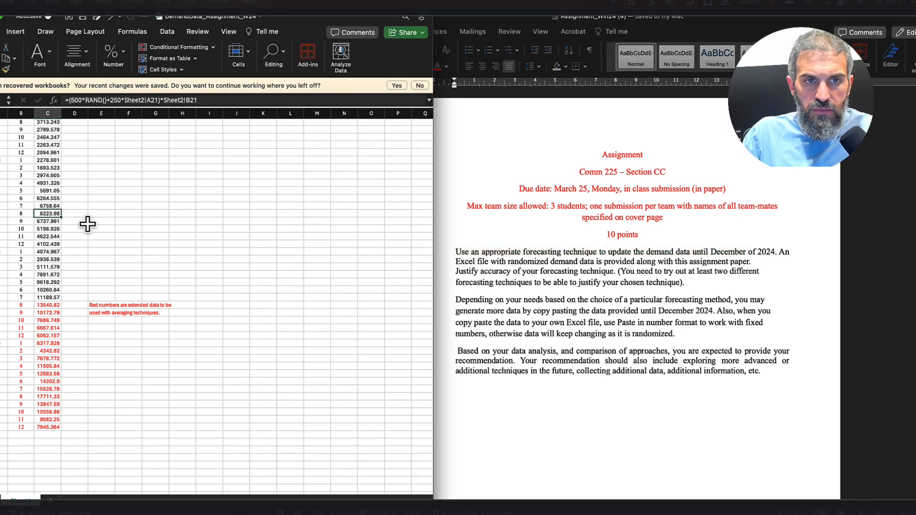
click(130, 236)
key(Delete)
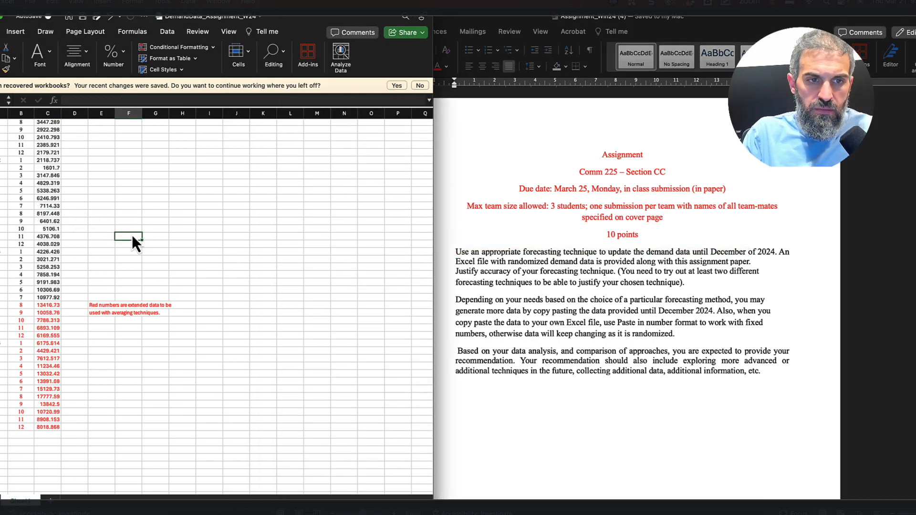
key(Return)
key(Return)
key(Return)
key(Return)
key(Return)
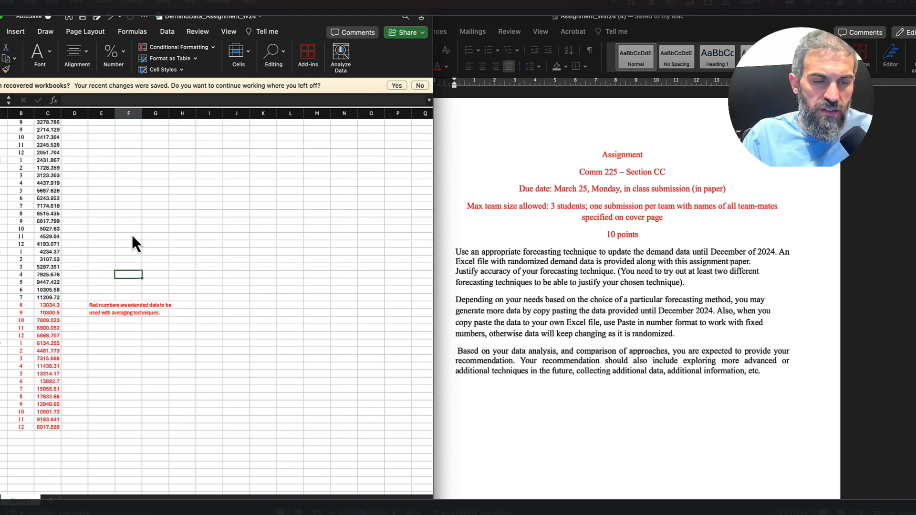
Copy the entire demand sheet and paste it as values only into a new sheet starting at cell A1
click(631, 305)
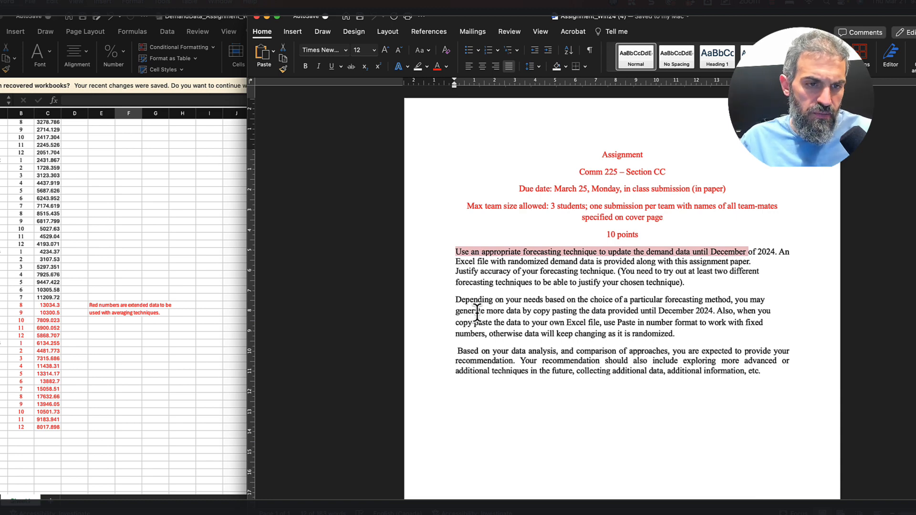
click(127, 251)
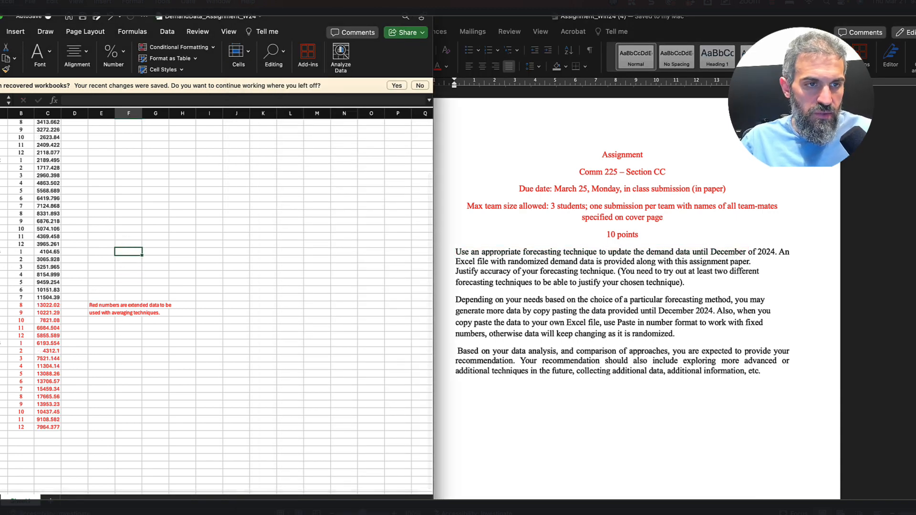
scroll(48, 258, up, 5)
click(46, 253)
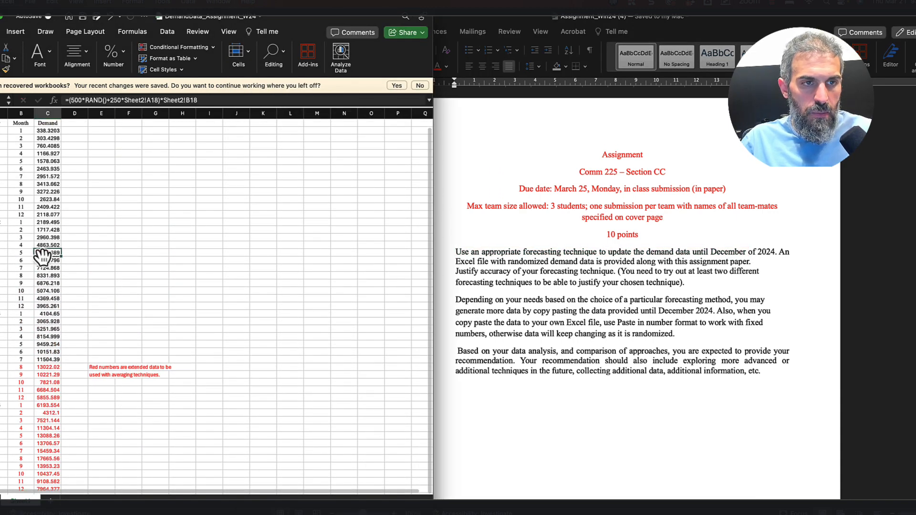
key(super+a)
key(super+c)
click(51, 501)
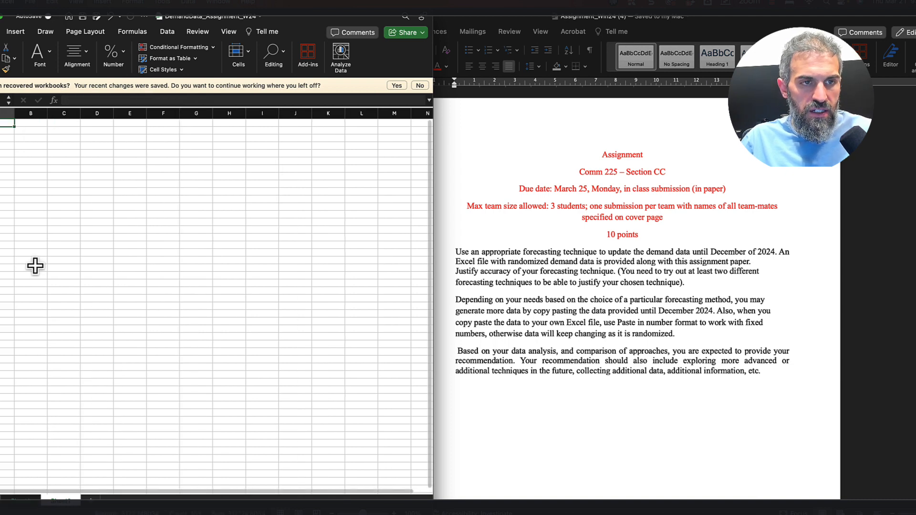
right_click(5, 123)
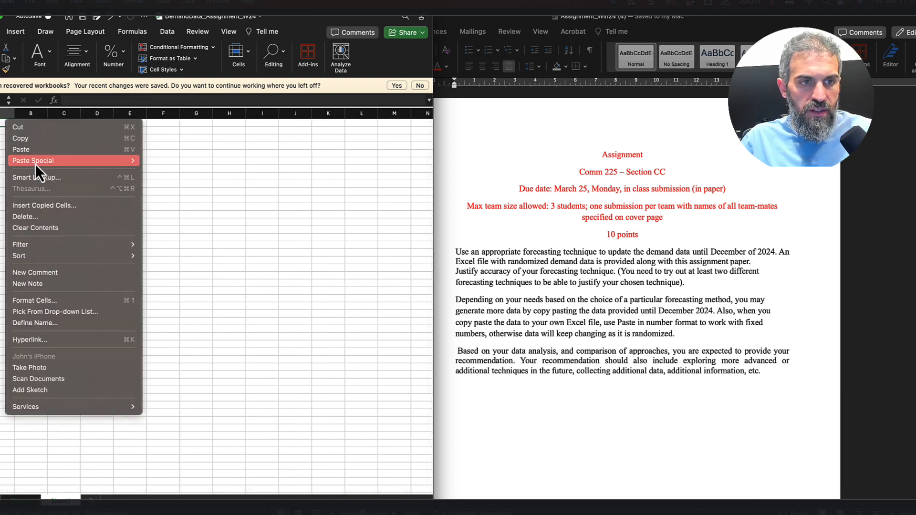
mouse_move(36, 163)
click(193, 258)
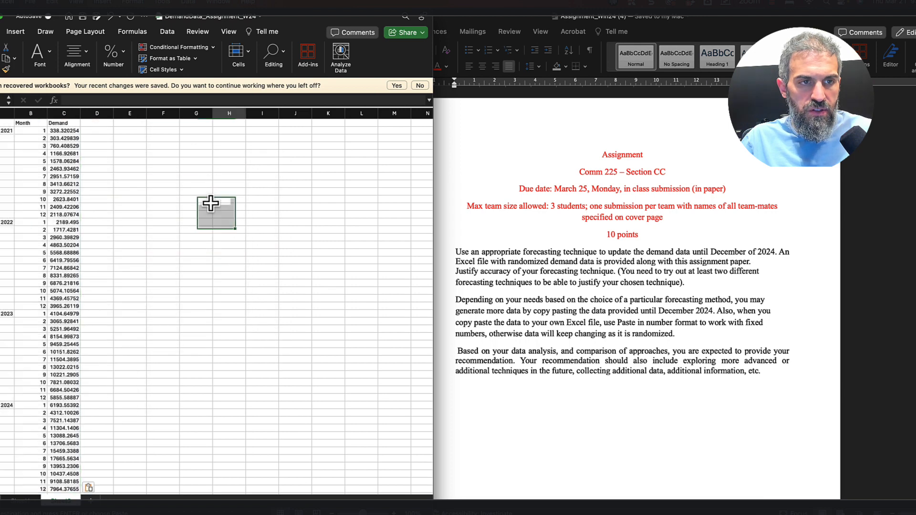
Check that a pasted demand cell holds a fixed number and read the assignment's paragraph about the recommendation
click(70, 290)
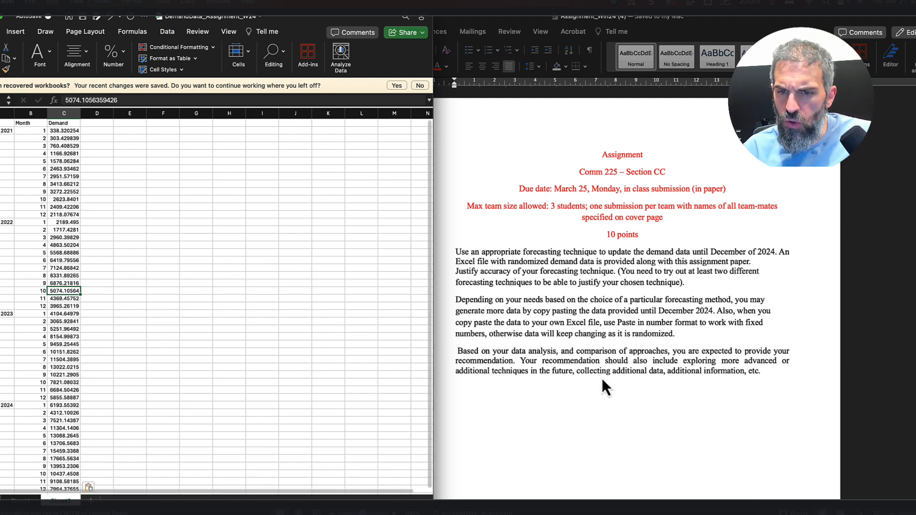
click(518, 353)
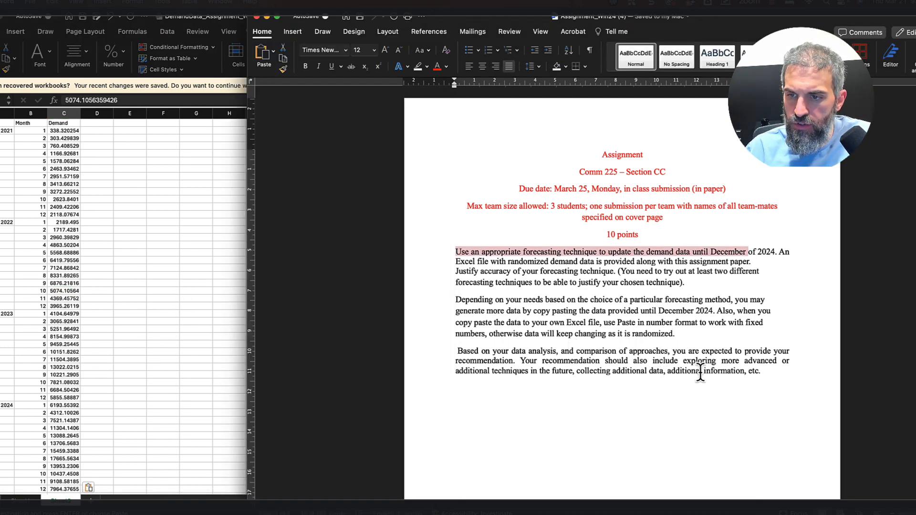
click(149, 240)
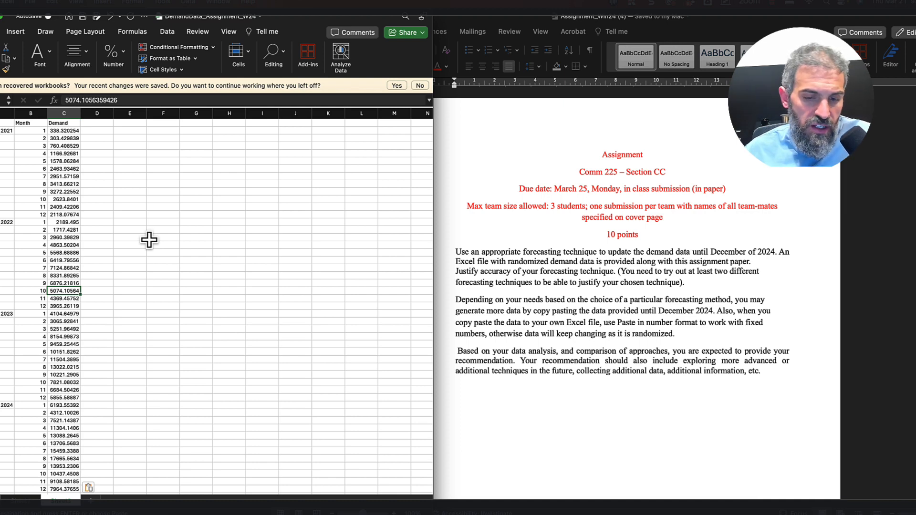
Start a list of forecasting techniques in cell H4 of the new sheet with "Naïve" and "Moving Average" below it
click(223, 146)
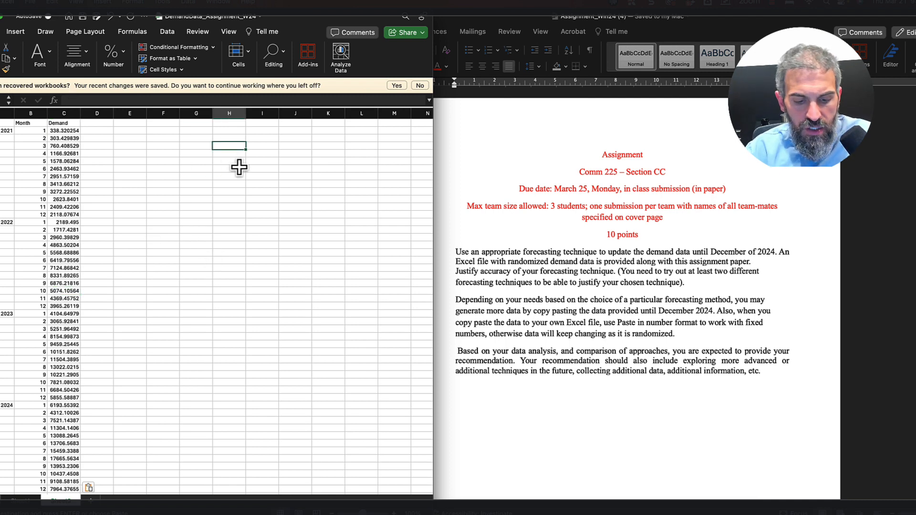
text(Naive)
key(Return)
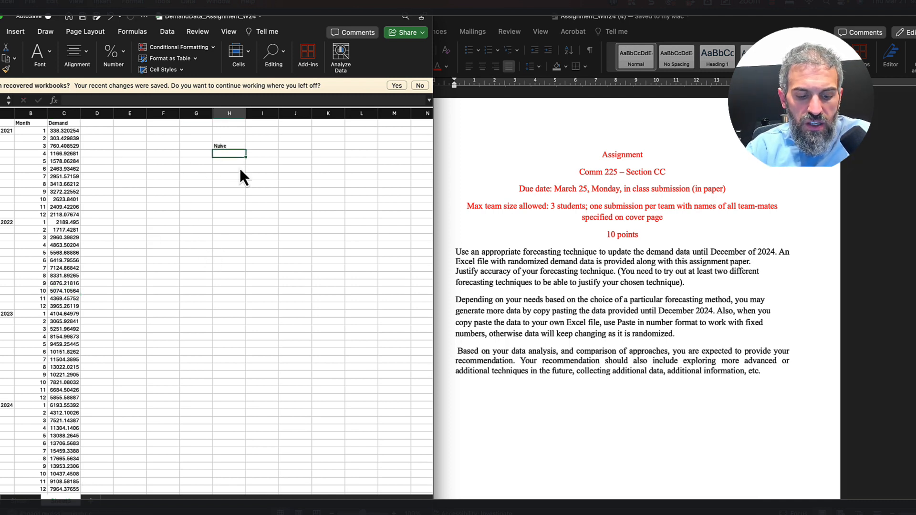
key(BackSpace)
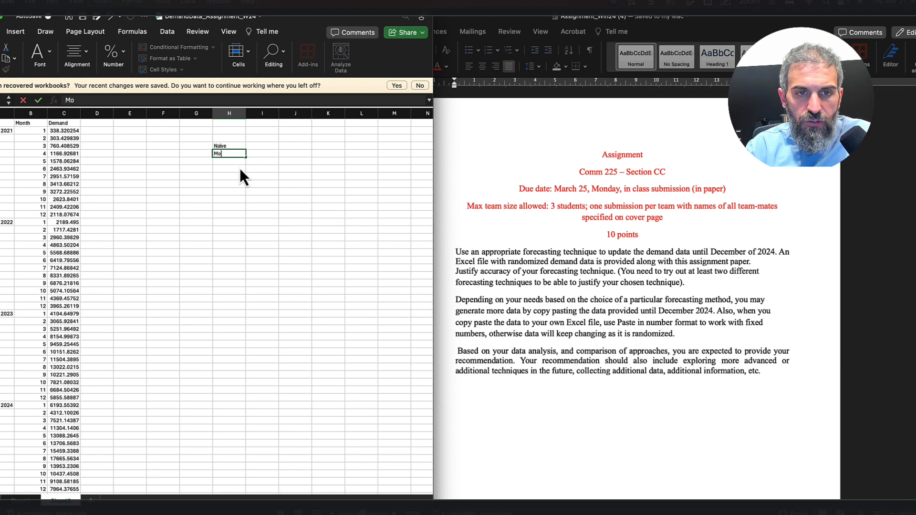
text(Moving Average)
key(Return)
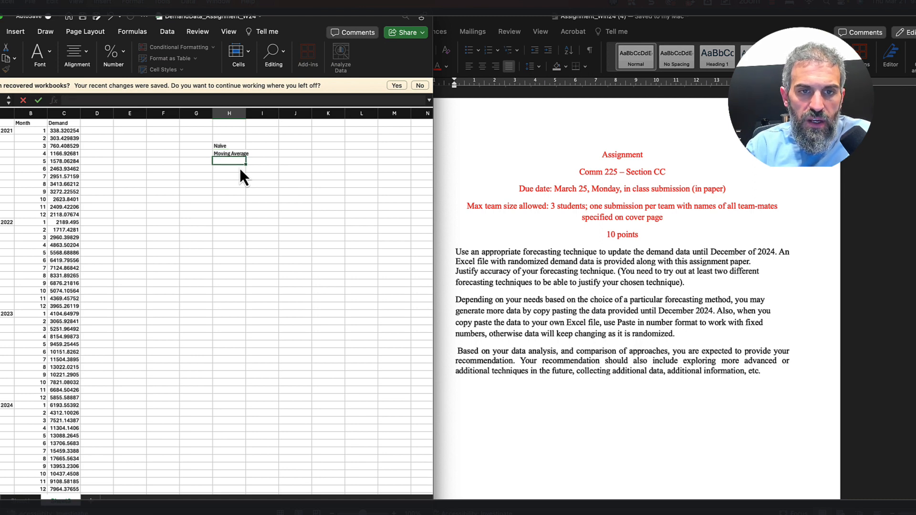
Add "Weighted Moving Average" and "Exponential Smoothing" to the technique list in column H
text(Weighted Mo)
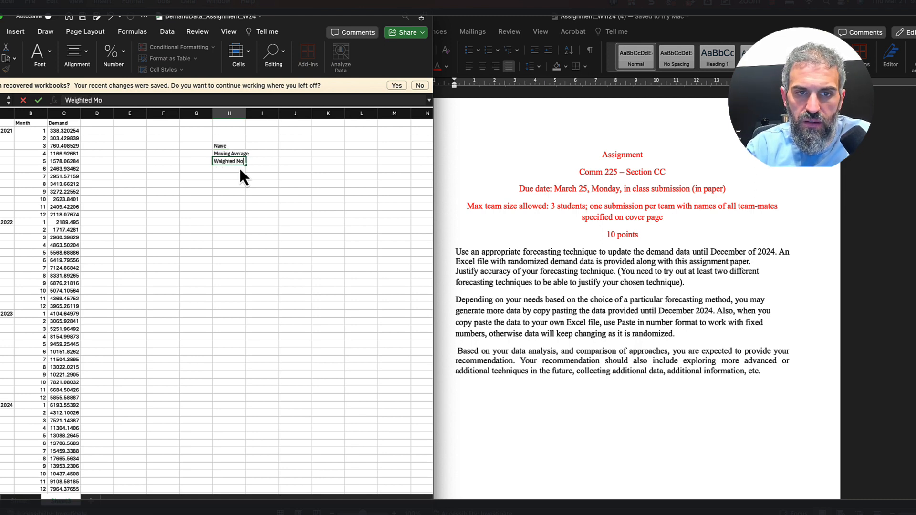
text(ving Average)
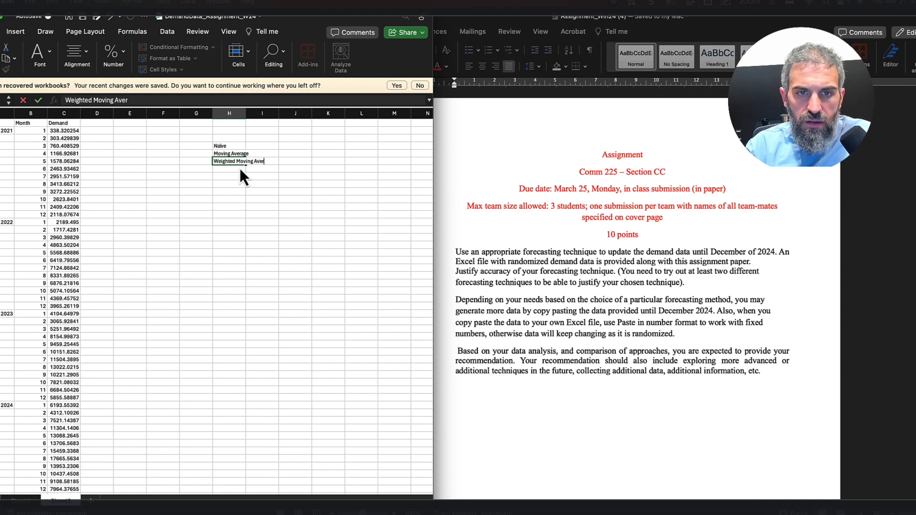
key(Return)
text(Exponentia)
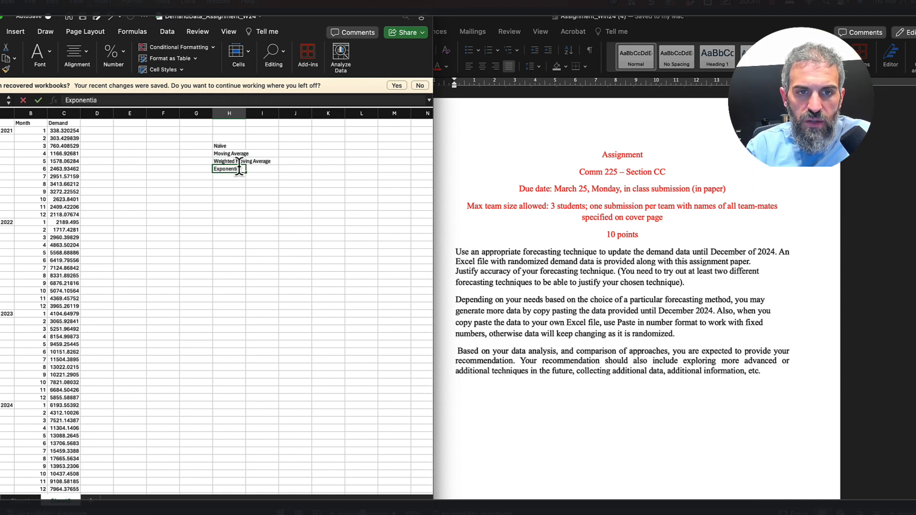
text(l Smoothing)
key(Return)
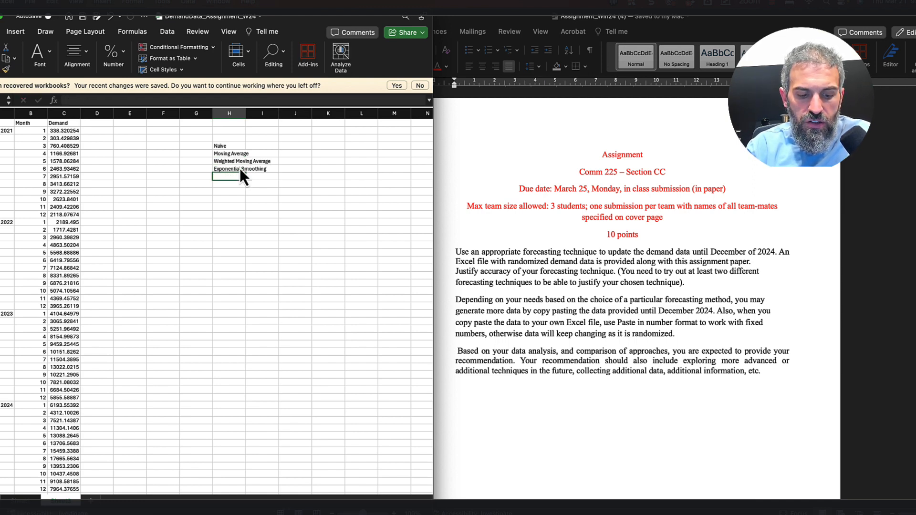
Finish the technique list in column H with "TAF" and "Linear forecasting", correcting the spelling of the last entry
text(TAF)
key(Return)
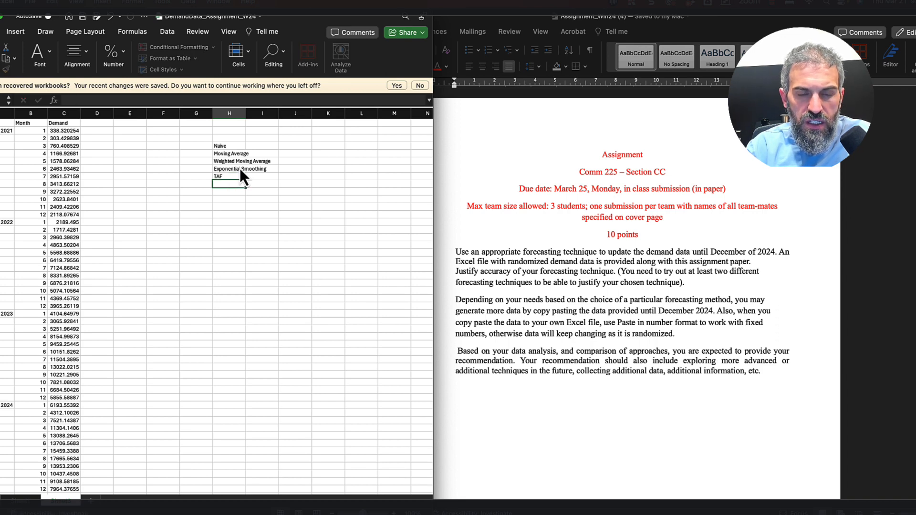
text(Linear forea)
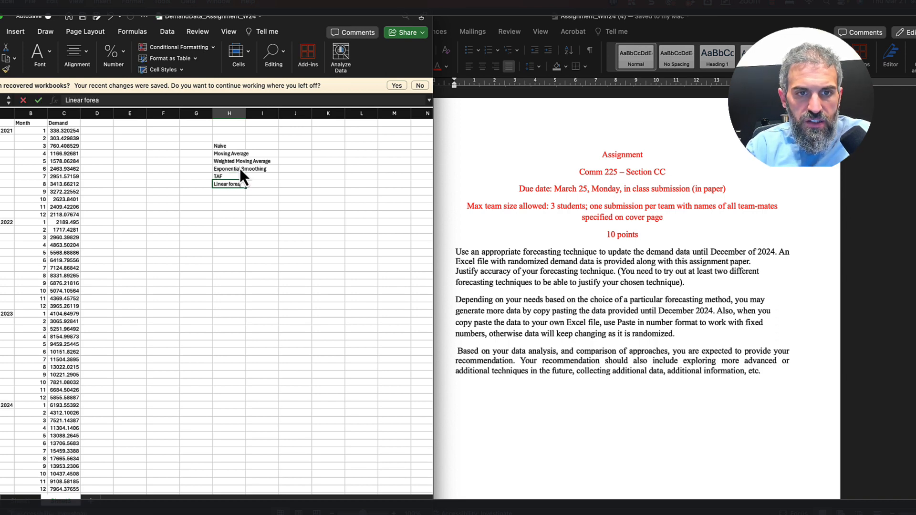
text(csting)
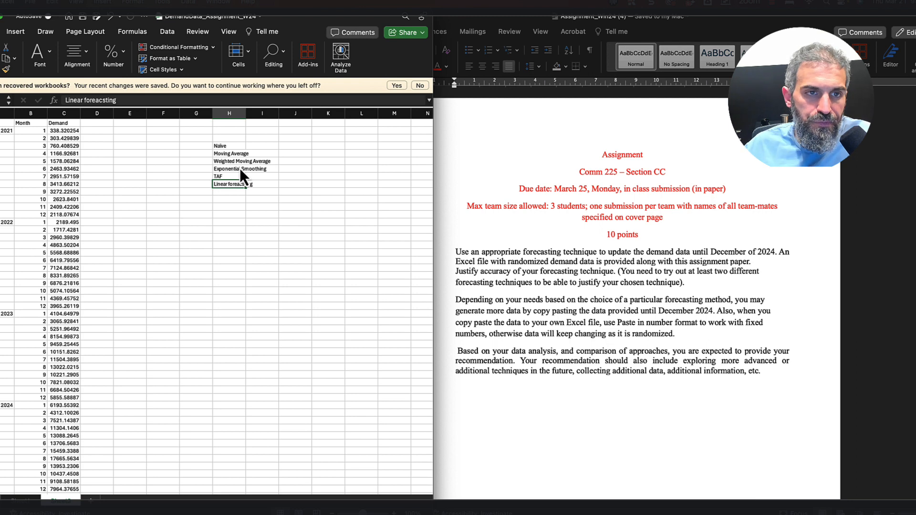
drag(95, 99, 138, 110)
text(ca)
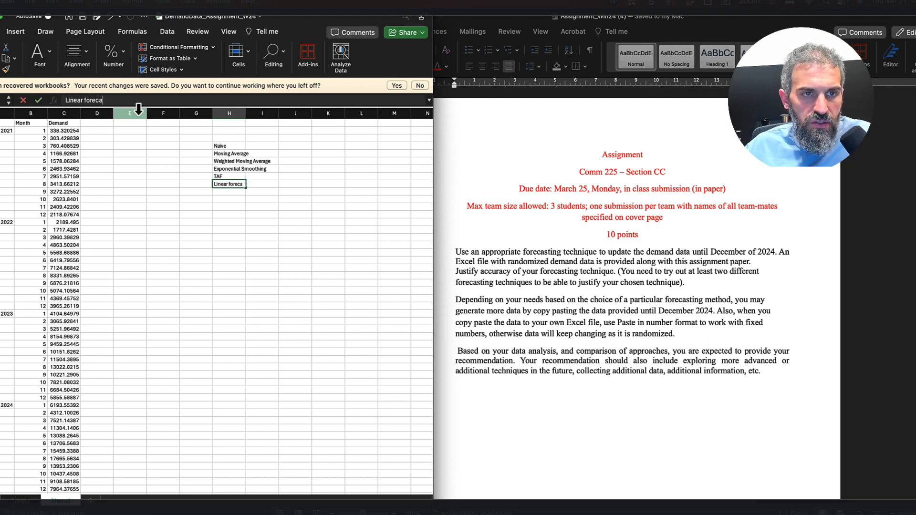
text(sting)
key(Return)
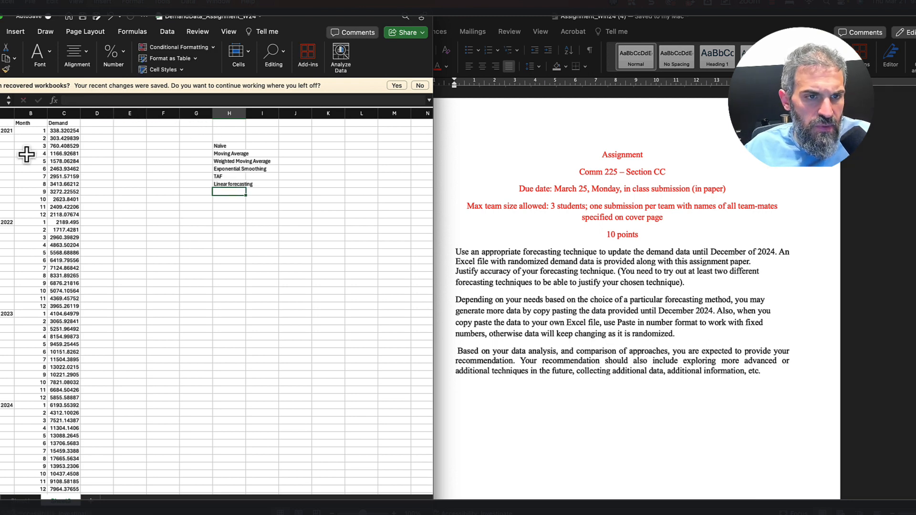
Review the 2021 monthly demand values and the pattern of demand through 2024
drag(62, 131, 73, 215)
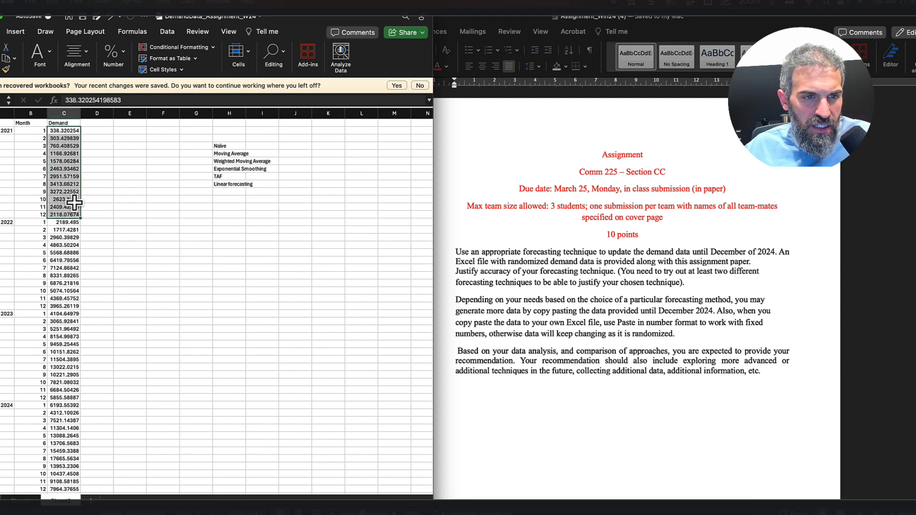
click(134, 183)
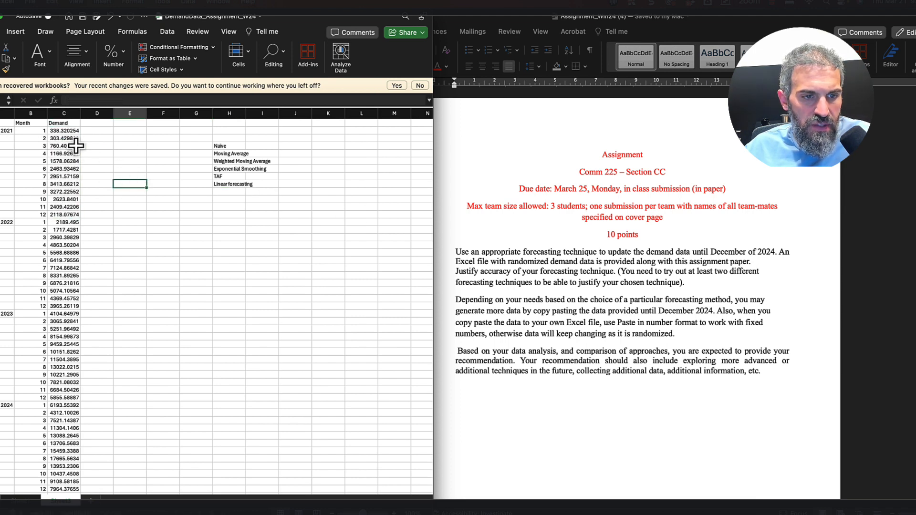
scroll(76, 146, down, 3)
scroll(77, 421, up, 3)
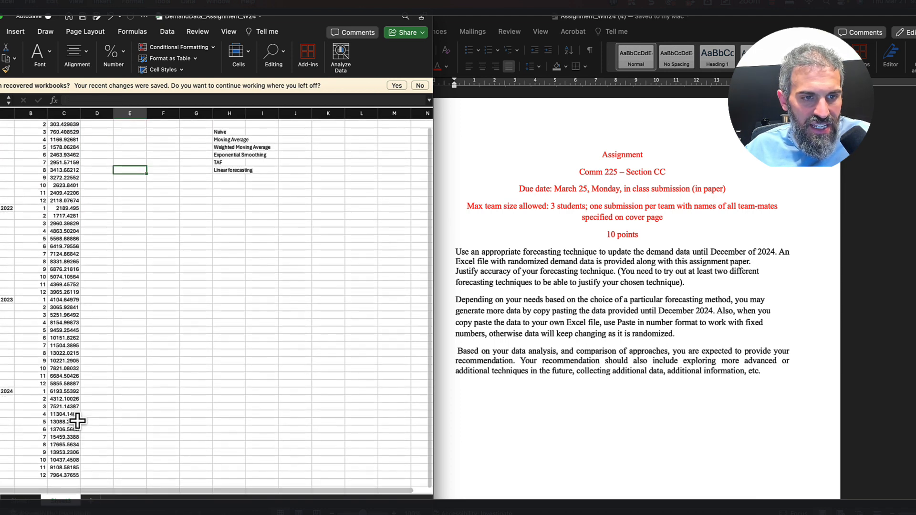
Compare the January 2021 demand with the early 2022 months and the April to November 2024 demand
scroll(119, 170, up, 2)
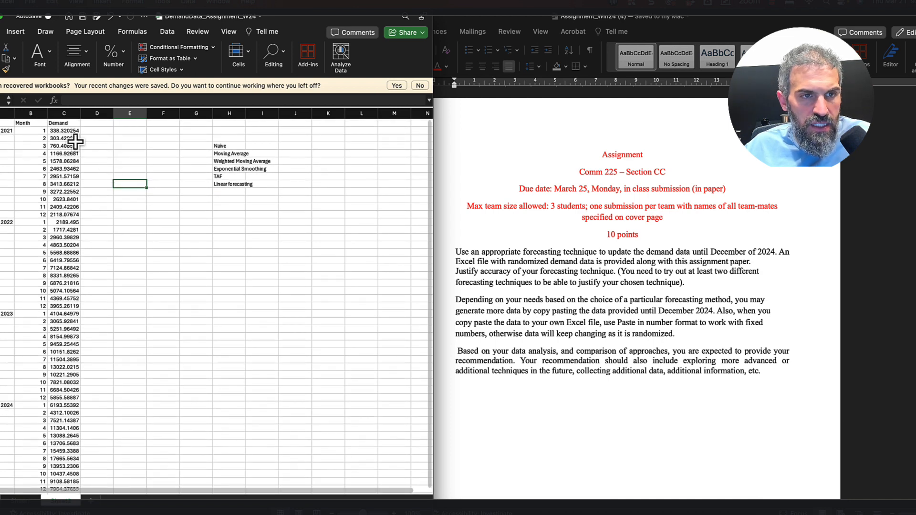
click(60, 131)
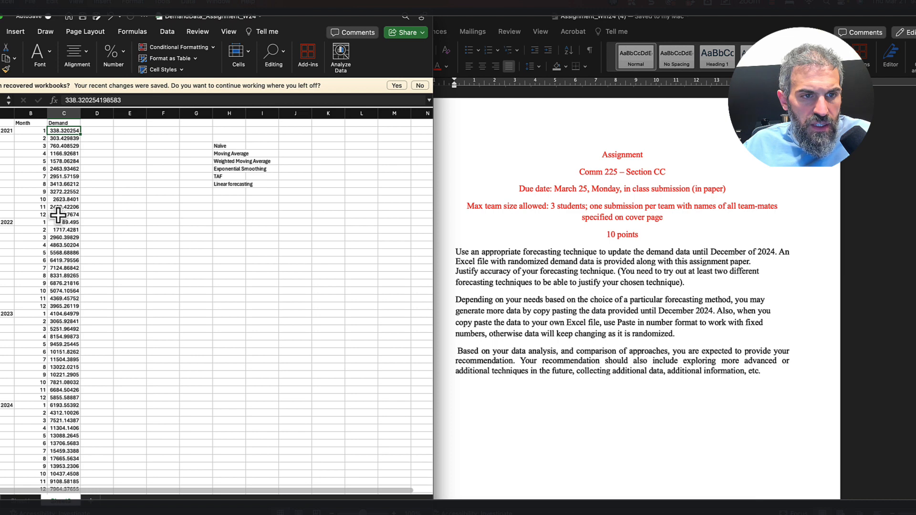
drag(59, 222, 61, 244)
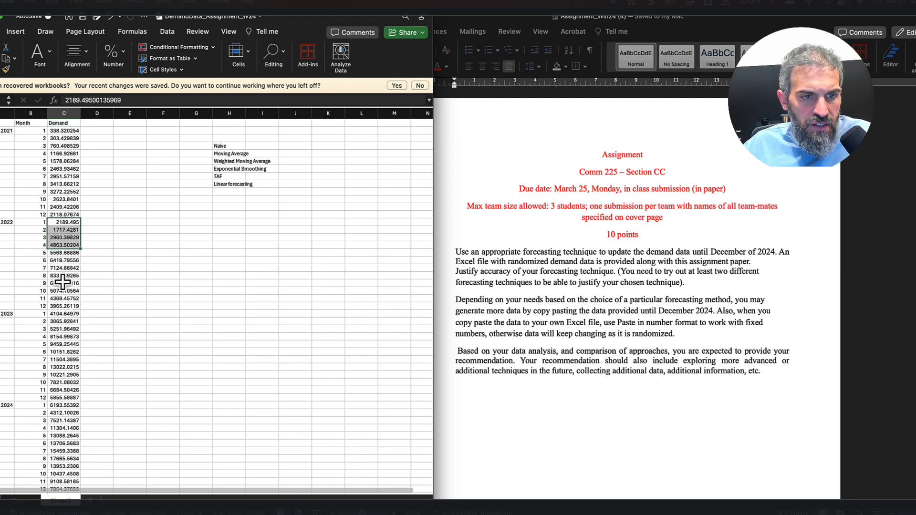
scroll(62, 283, down, 3)
drag(57, 406, 56, 469)
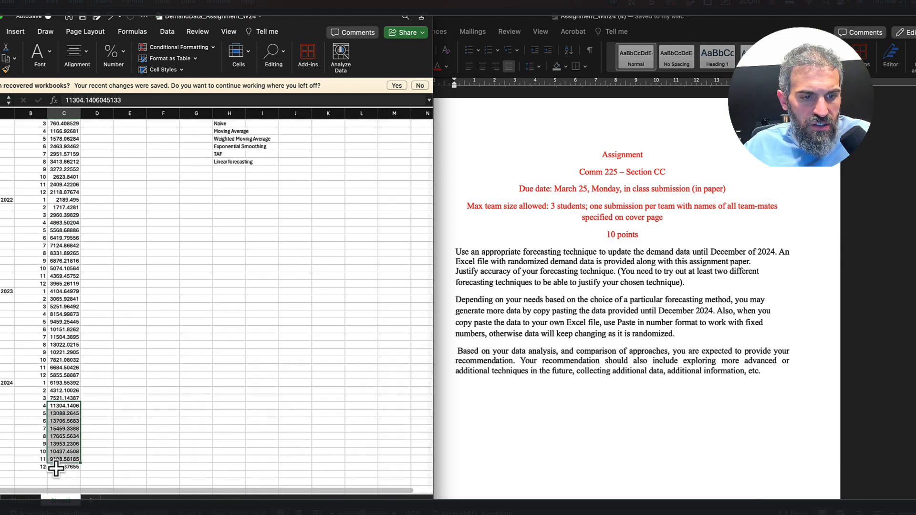
click(163, 321)
scroll(180, 268, up, 2)
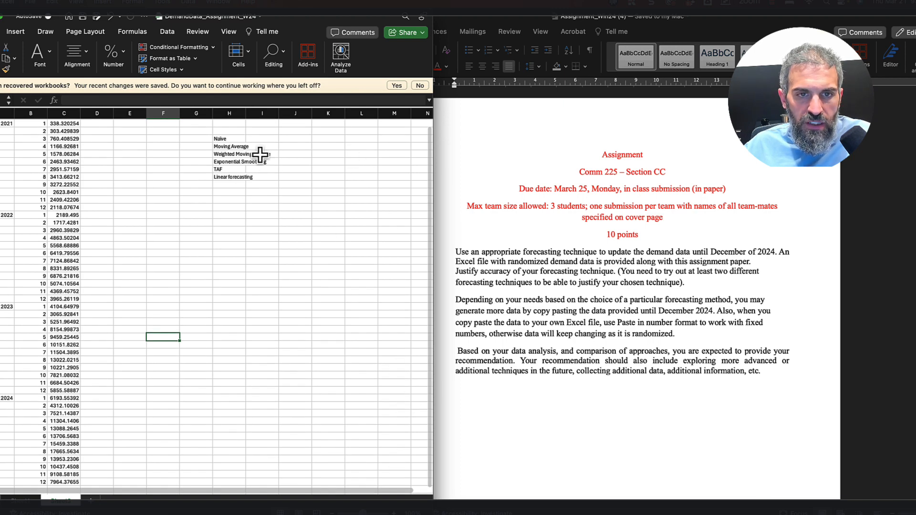
Examine the TAF technique entry against the pattern of the monthly demand values from 2021 onward
click(234, 171)
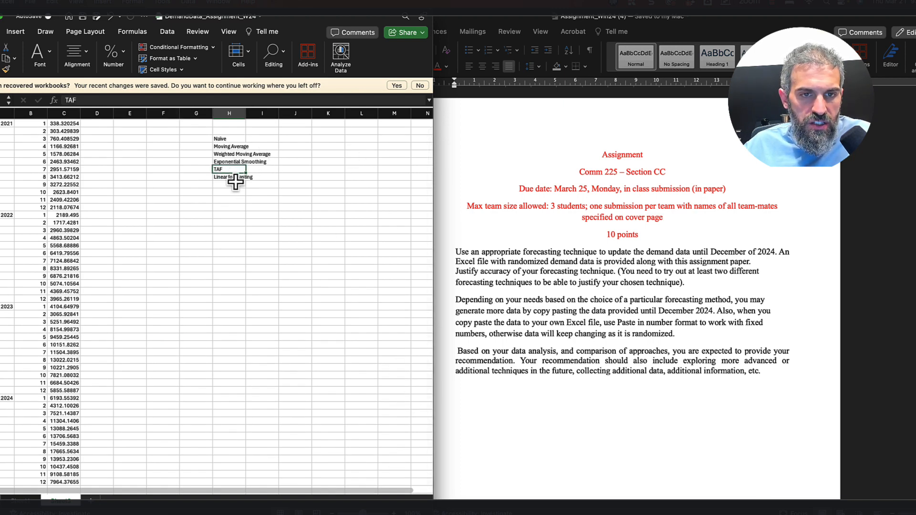
click(394, 514)
click(394, 514)
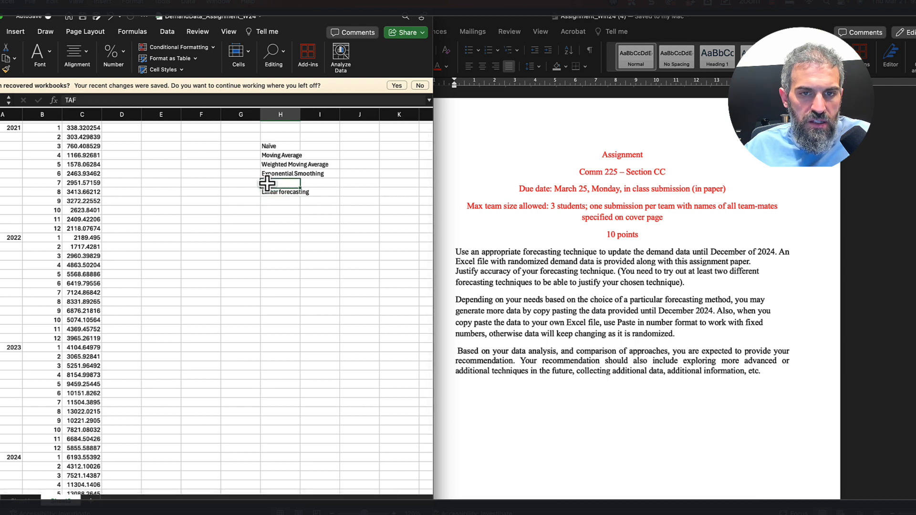
scroll(265, 193, up, 1)
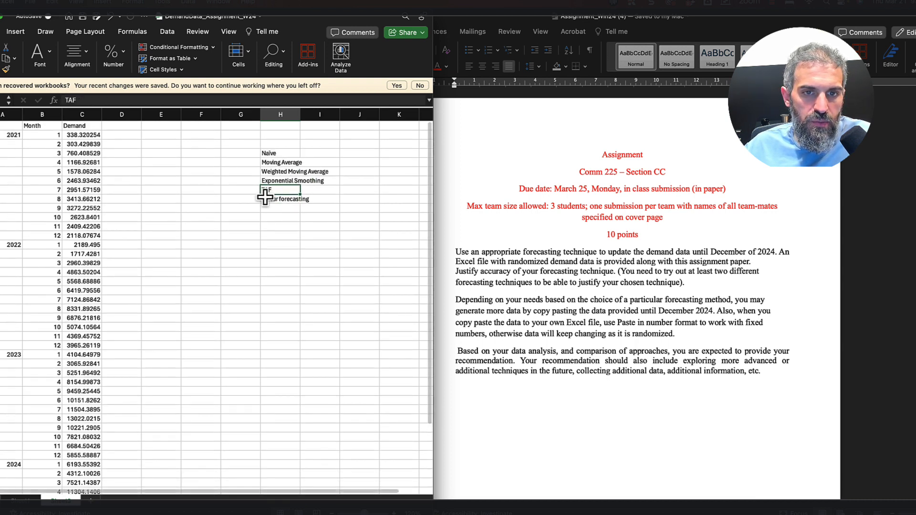
click(88, 153)
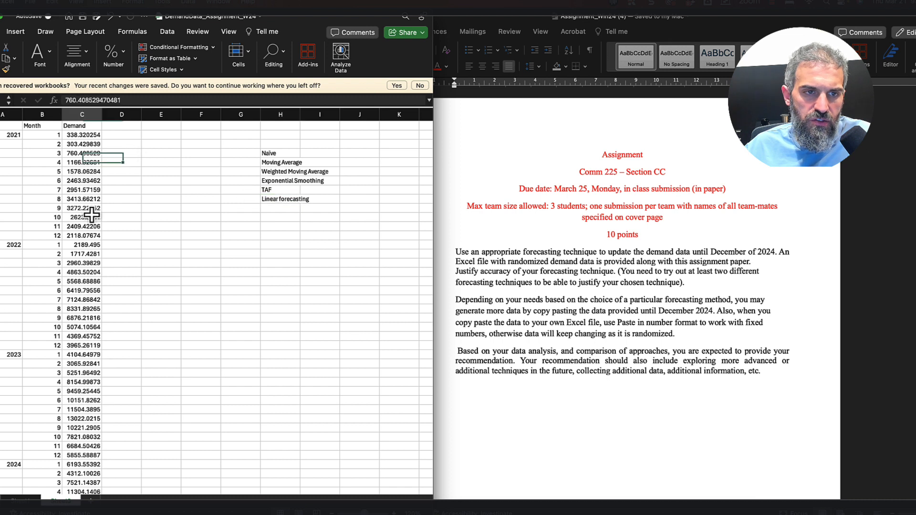
drag(92, 216, 56, 401)
drag(86, 263, 74, 375)
drag(84, 198, 82, 346)
drag(108, 172, 89, 318)
click(81, 235)
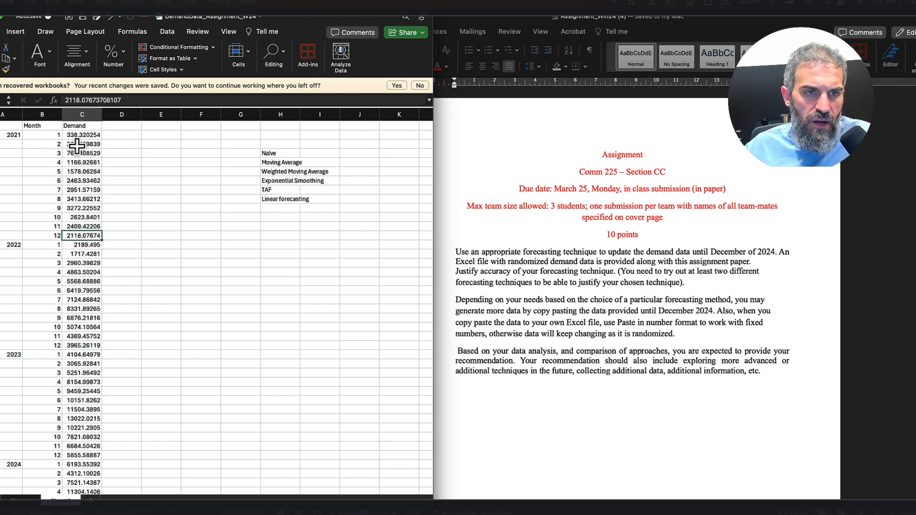
Insert a new worksheet holding a copy of the year, month and demand data
click(122, 126)
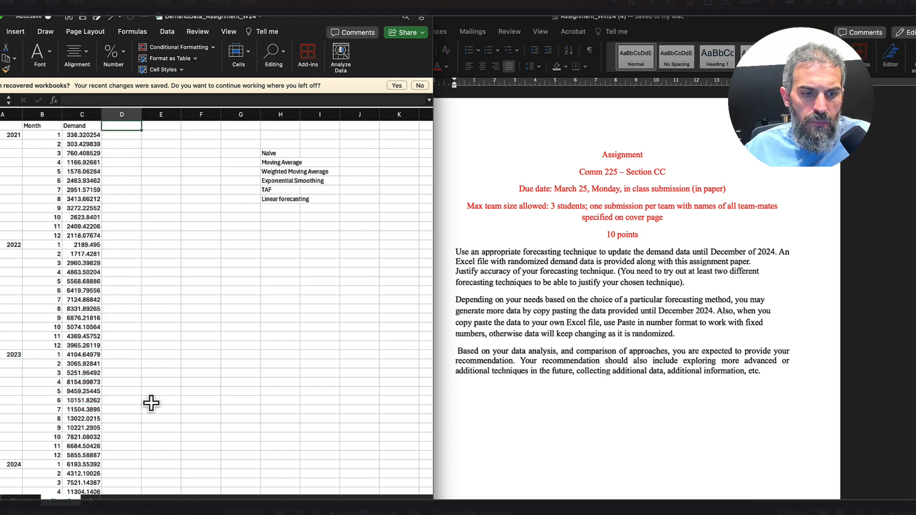
right_click(66, 500)
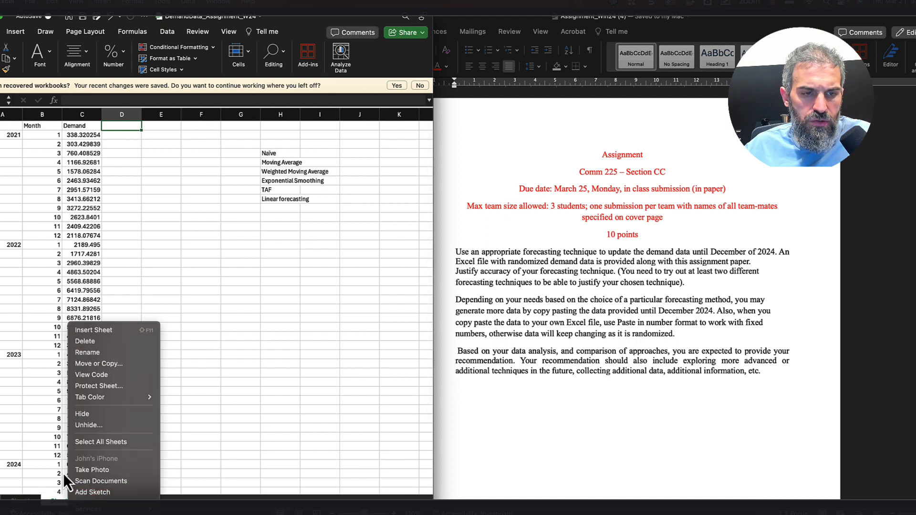
click(46, 328)
key(super+a)
key(super+c)
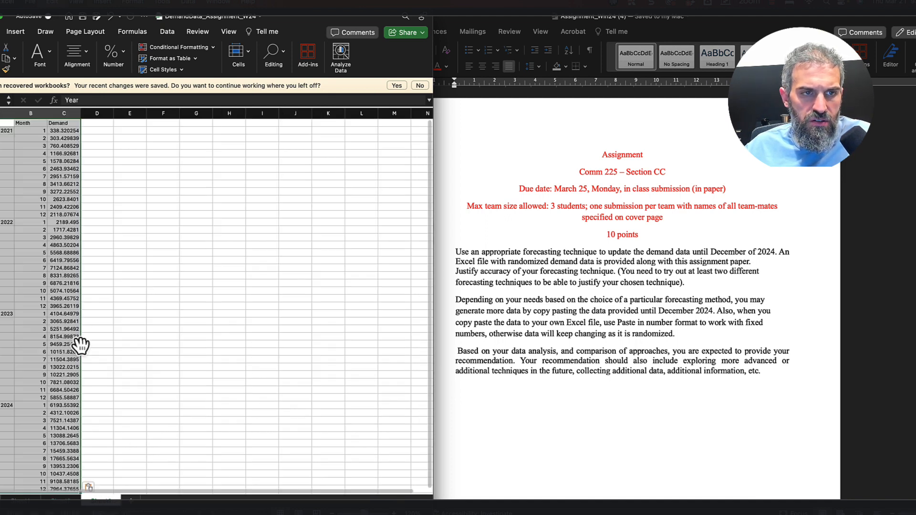
On the sheet with the technique list, enter the column headers S, T and TAF in cells D1 to F1
click(126, 127)
key(Escape)
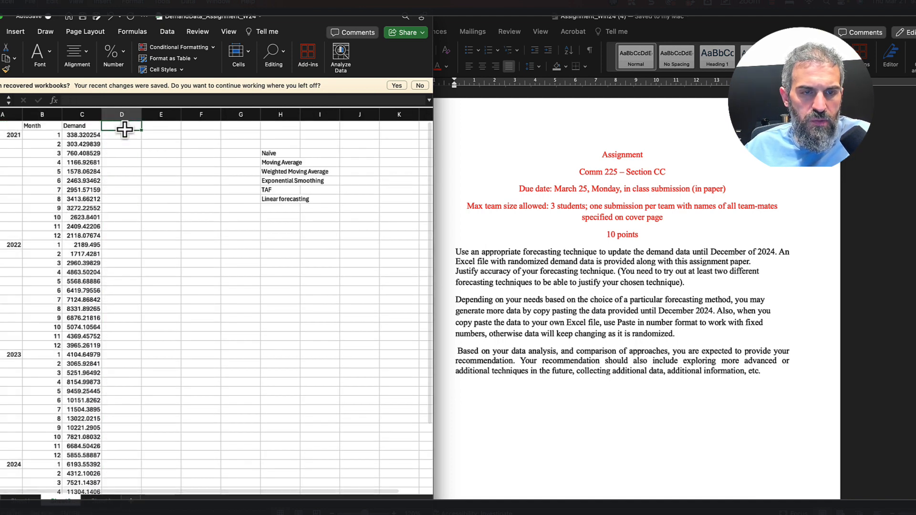
text(S)
key(Tab)
text(T)
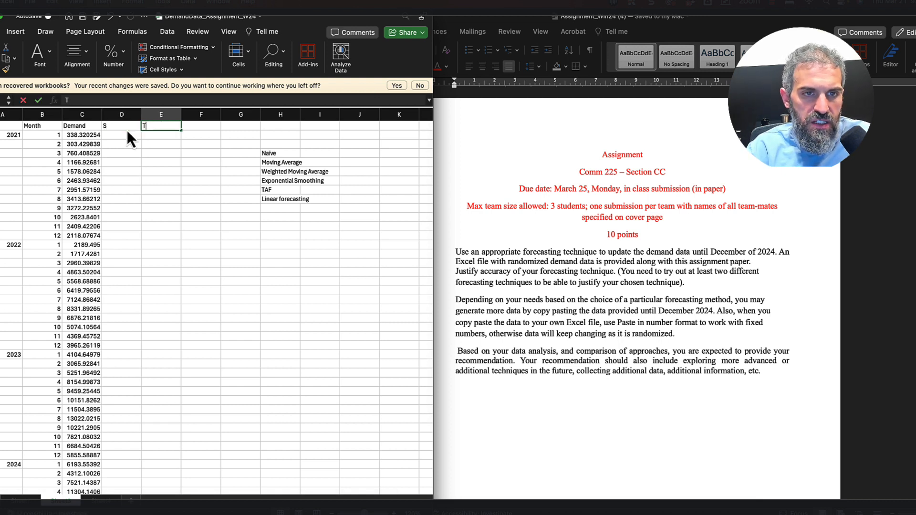
key(Tab)
text(TAF)
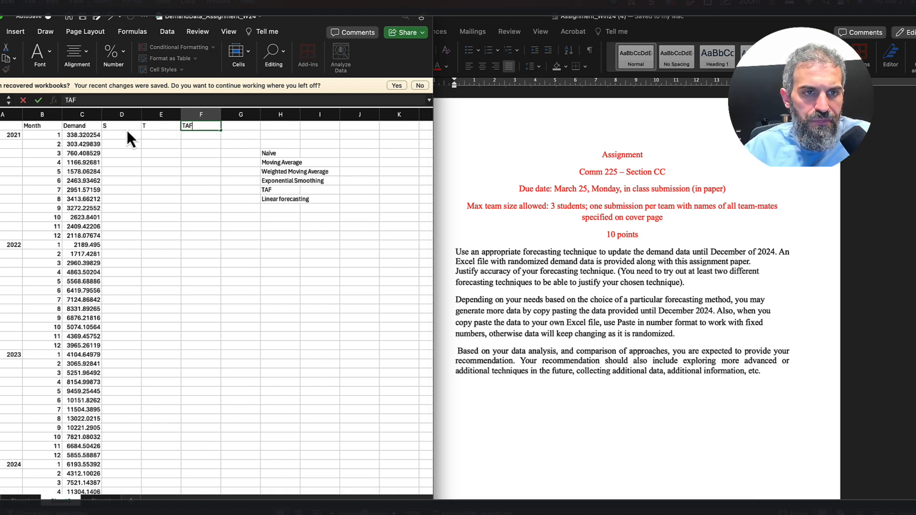
click(161, 144)
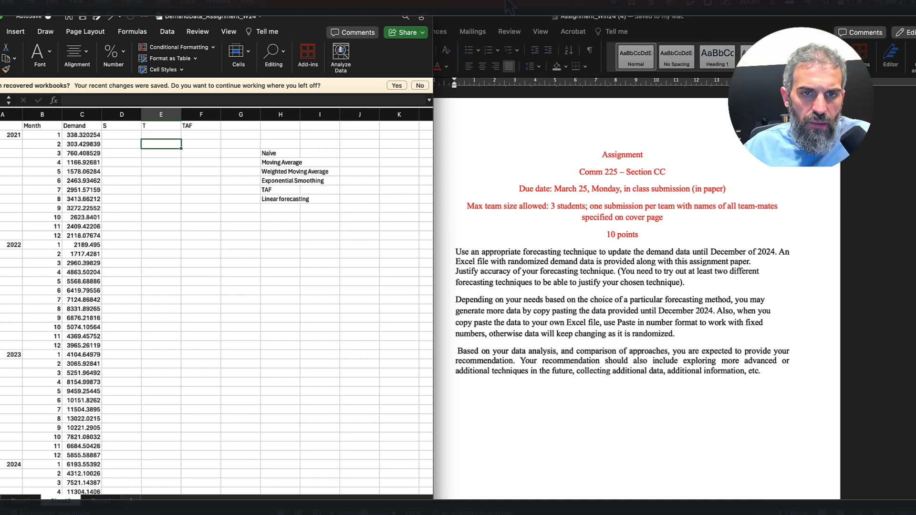
Move the list of forecasting techniques from column H to column J
drag(276, 153, 285, 216)
drag(301, 165, 356, 165)
click(317, 191)
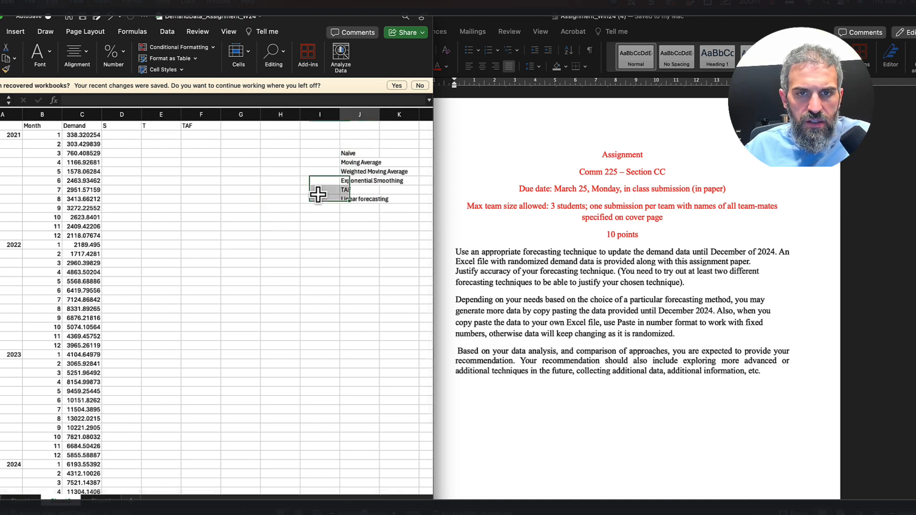
Add the smoothing parameters alpha 0.4 in cells G3:H3 and beta 0.8 in cells G4:H4
click(278, 145)
click(239, 143)
text(alpha)
key(Tab)
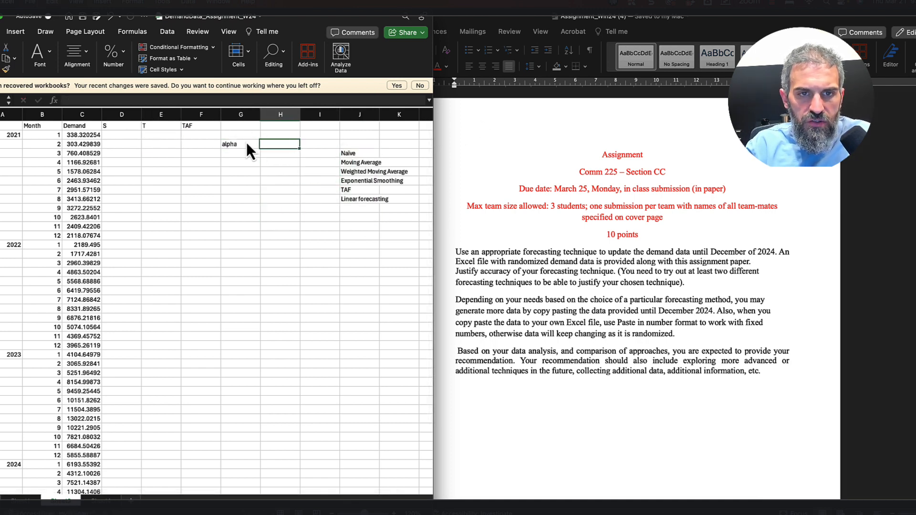
text(0.4)
key(Return)
text(beta)
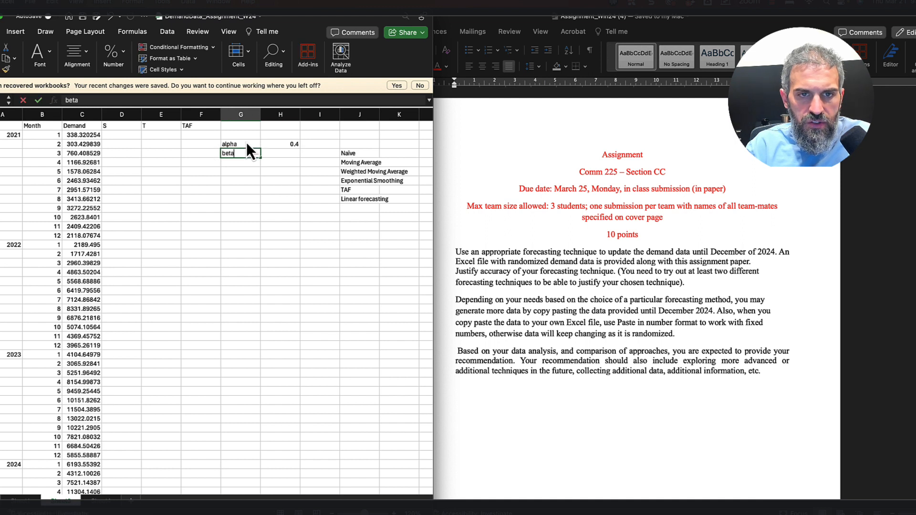
key(Tab)
text(0.8)
key(Tab)
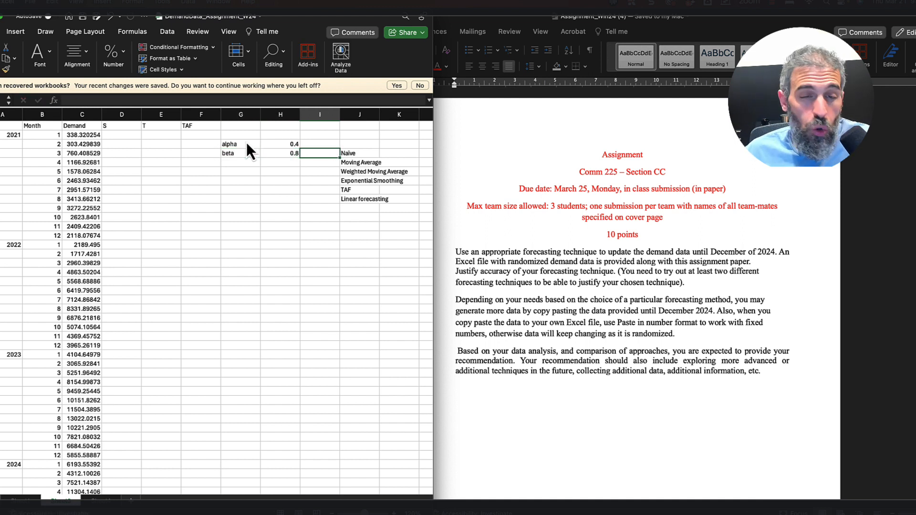
Center the alpha and beta labels and their values in cells G3:H4
drag(250, 146, 273, 148)
click(265, 173)
key(super+e)
click(280, 178)
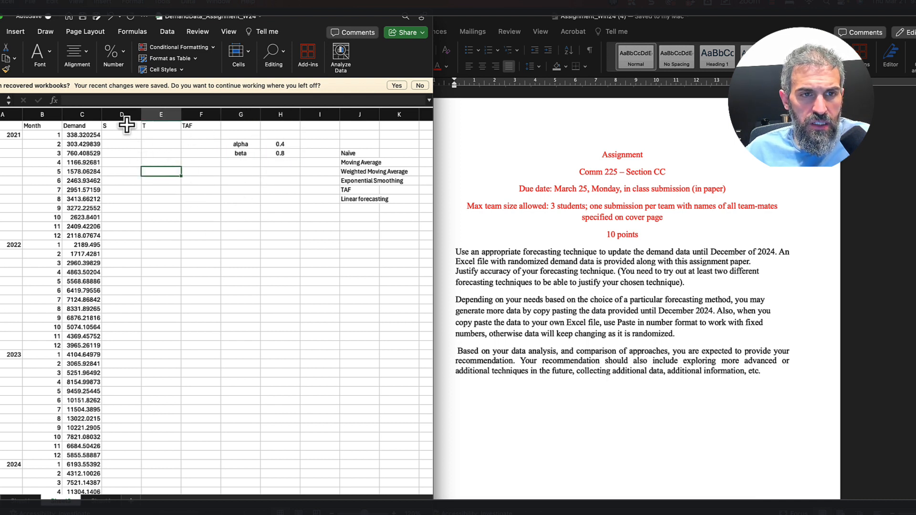
Center the S, T and TAF headers in cells D1:F1
drag(125, 125, 170, 127)
shift+click(195, 129)
key(super+e)
click(134, 163)
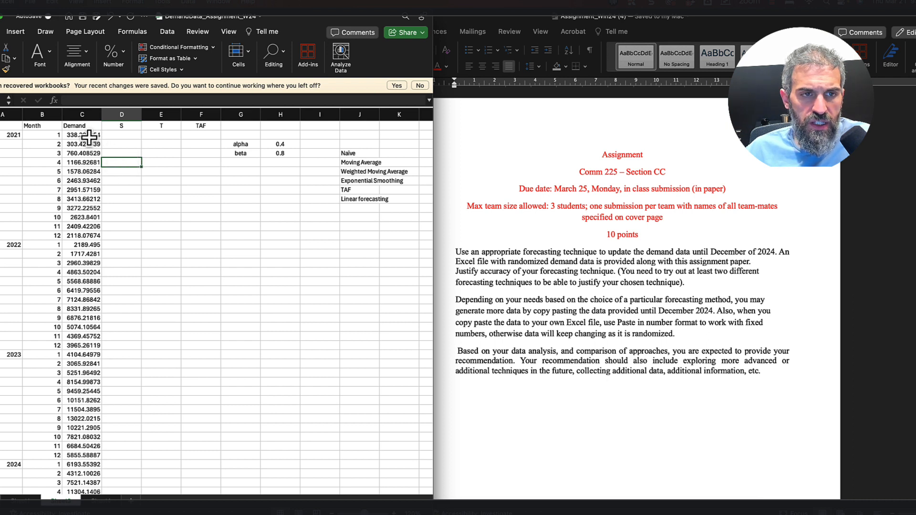
Initialize S in D2 with a reference to the demand in C2 and set the initial T in E2 to 0
click(115, 137)
text(=)
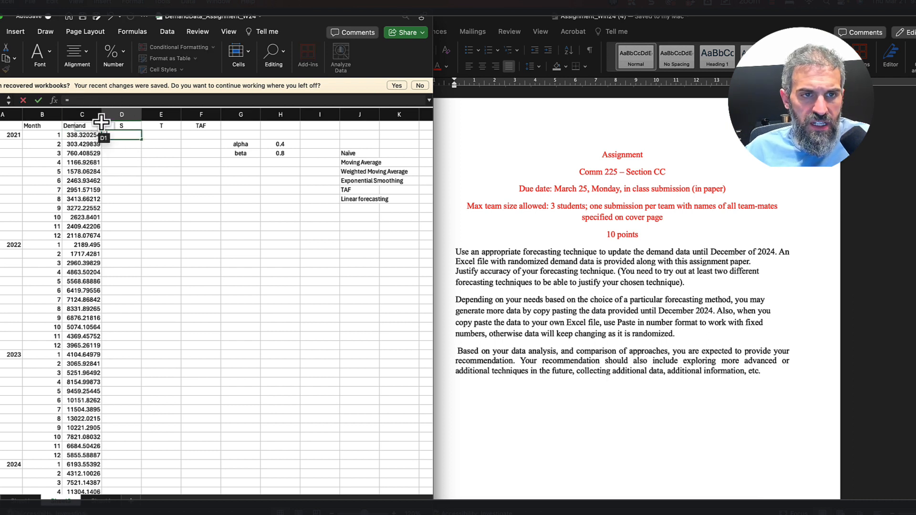
click(78, 135)
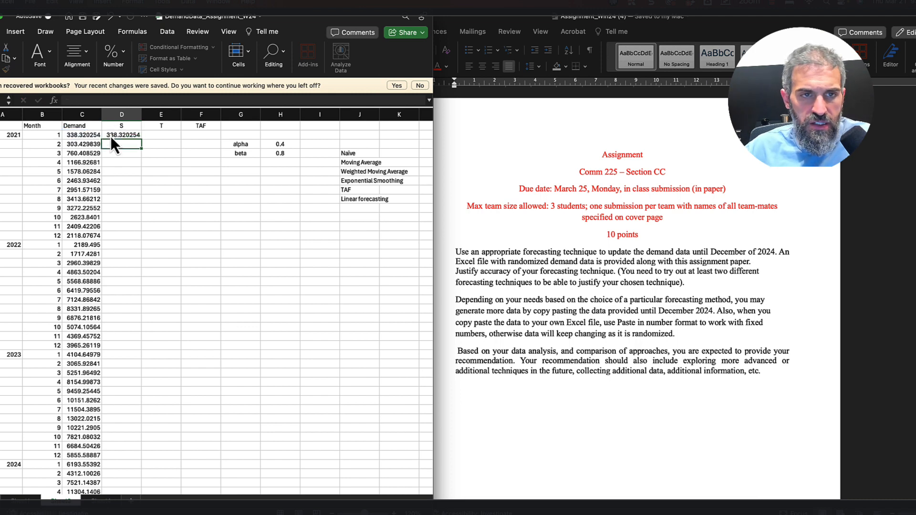
key(Tab)
key(Down)
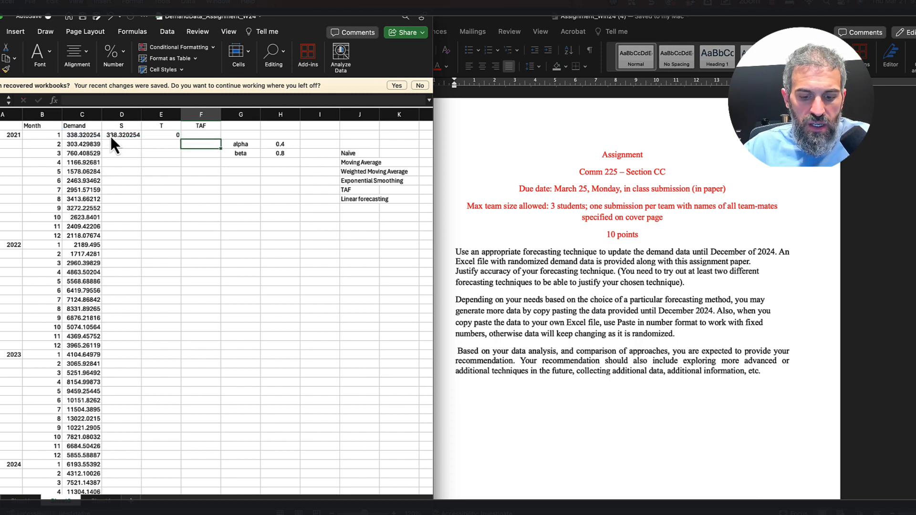
Calculate the first TAF forecast in F3 with the formula =E2+D2
text(=)
key(Up)
key(Left)
text(+)
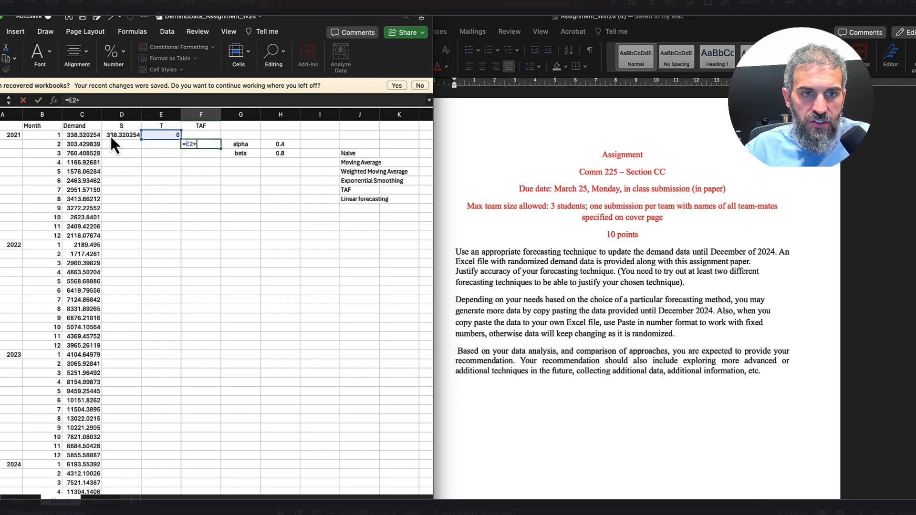
key(Up)
key(Left)
key(Left)
key(Return)
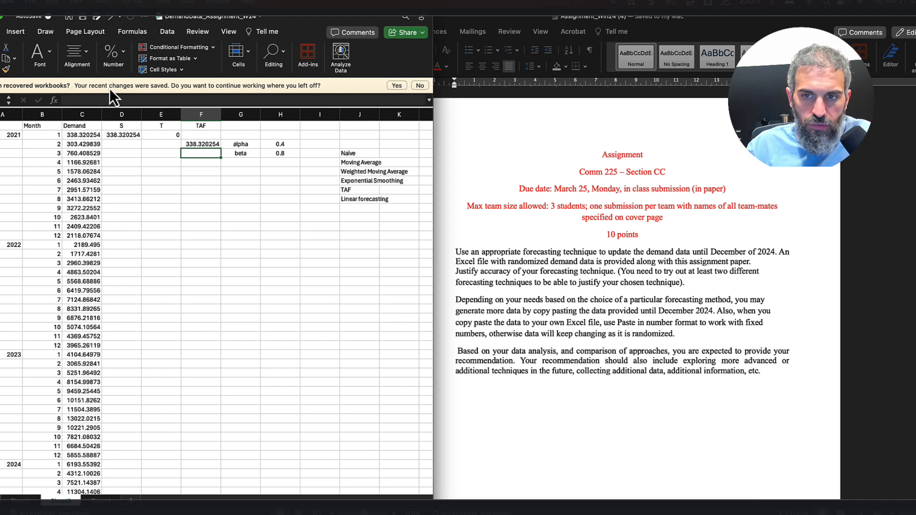
Calculate the second month's S in D3 with the formula =F3+H3*(C3-F3)
click(136, 145)
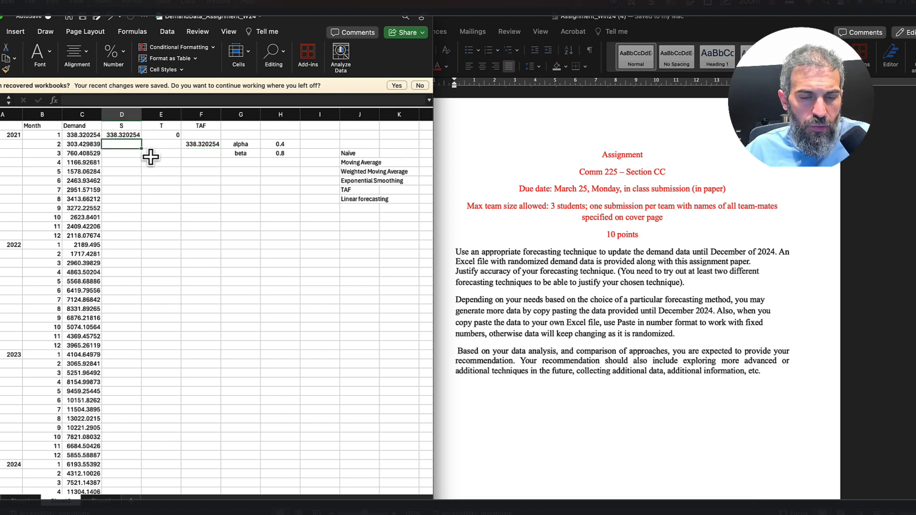
text(=)
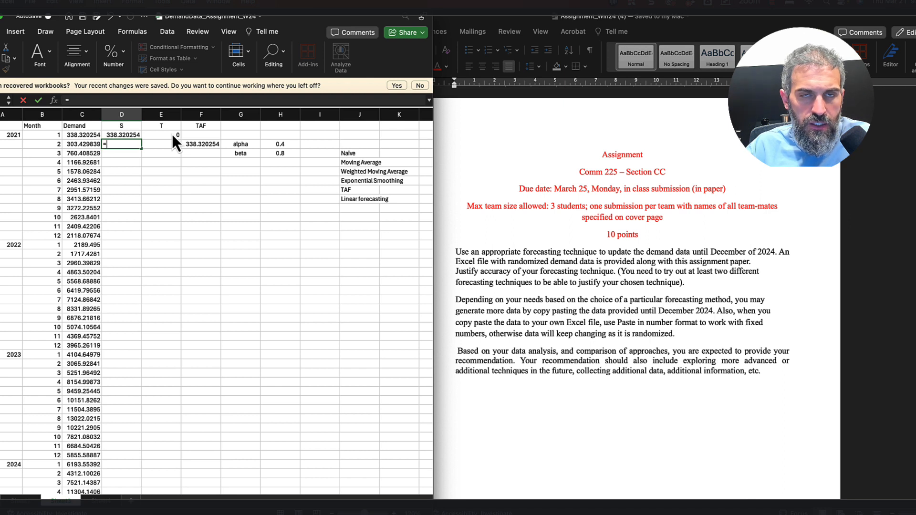
key(Right)
key(Right)
text(+)
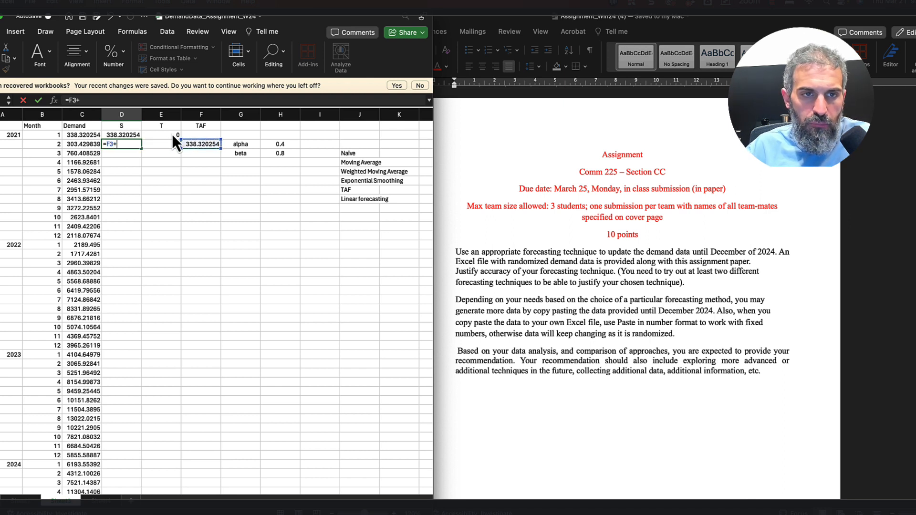
click(289, 144)
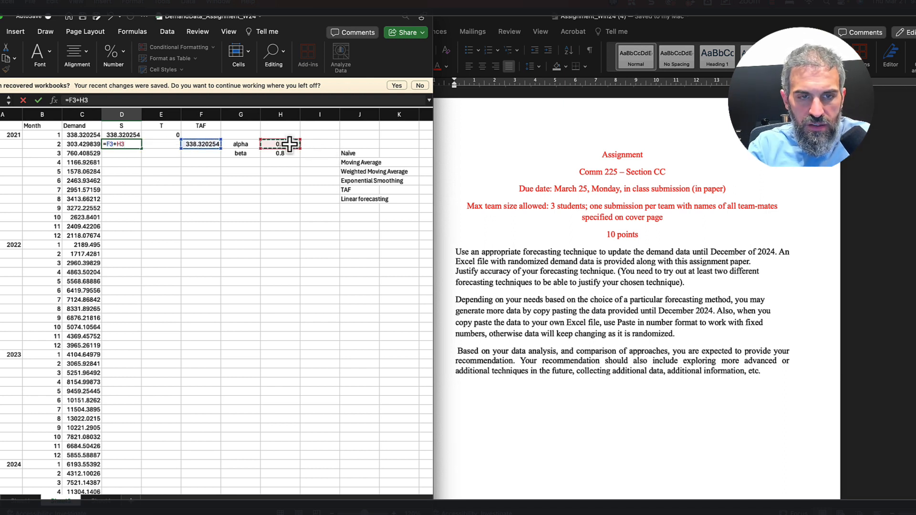
text(*()
click(93, 145)
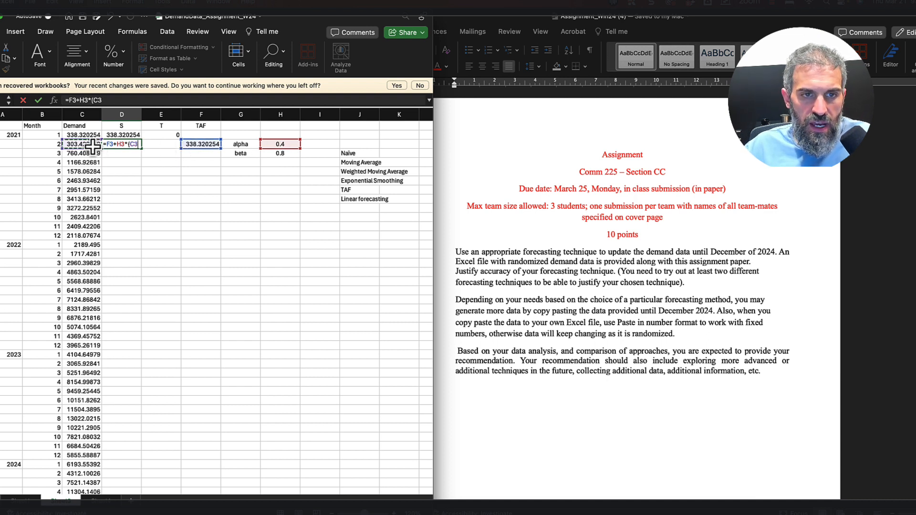
click(193, 144)
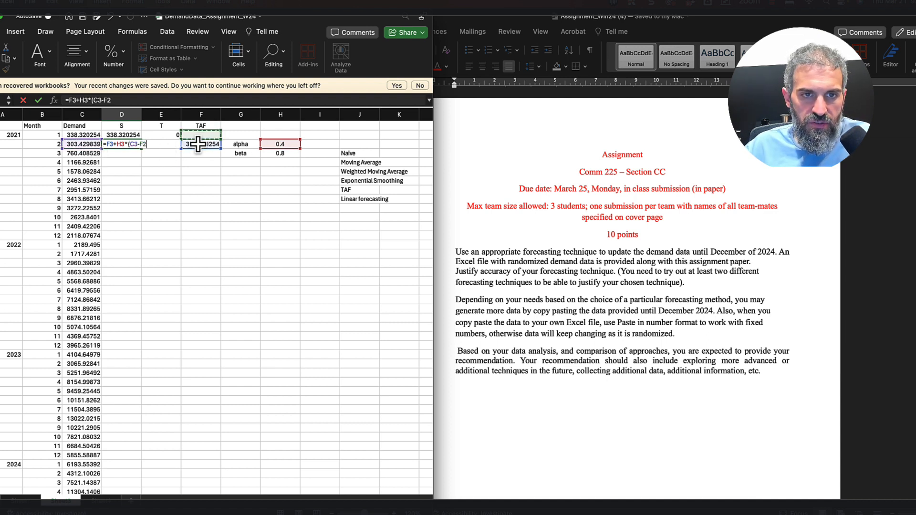
text())
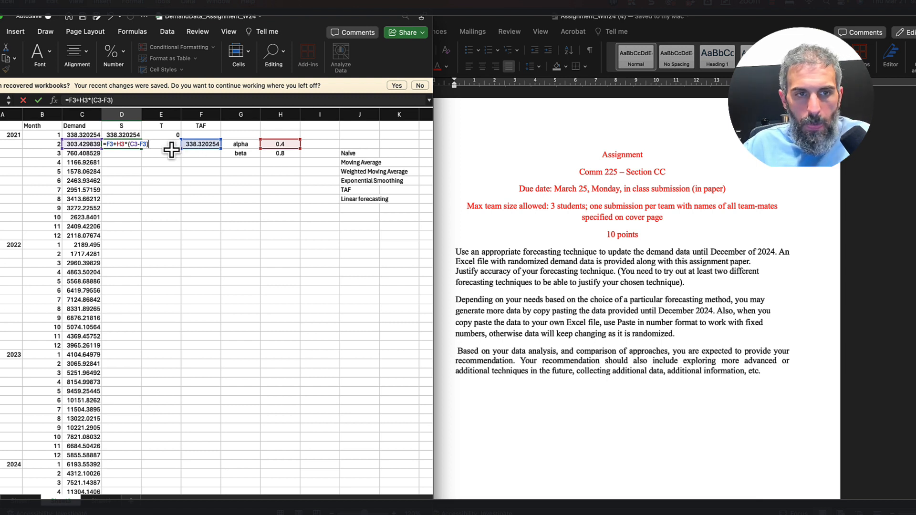
key(Return)
Fill the S formula from D3 down to D10
click(130, 147)
drag(142, 149, 139, 213)
click(126, 142)
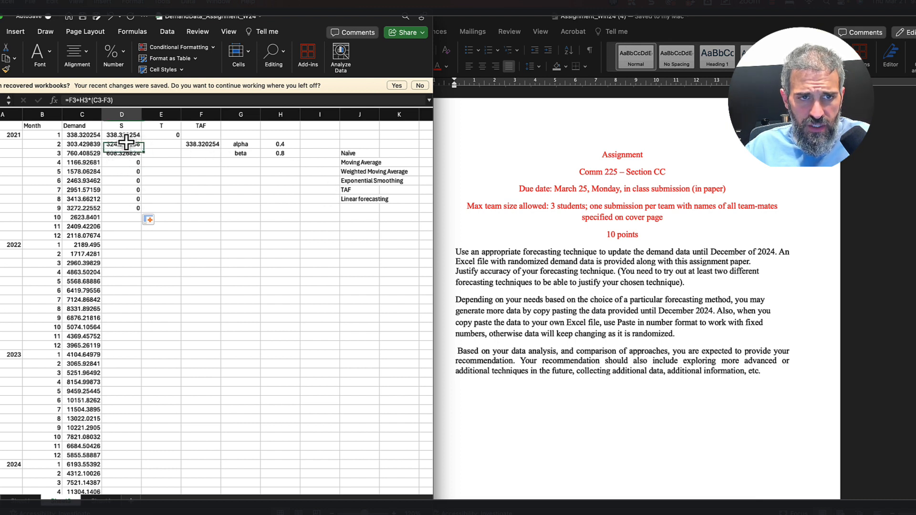
Make the alpha reference in D3 absolute as $H$3 and copy the corrected S formula down to D11
double_click(125, 142)
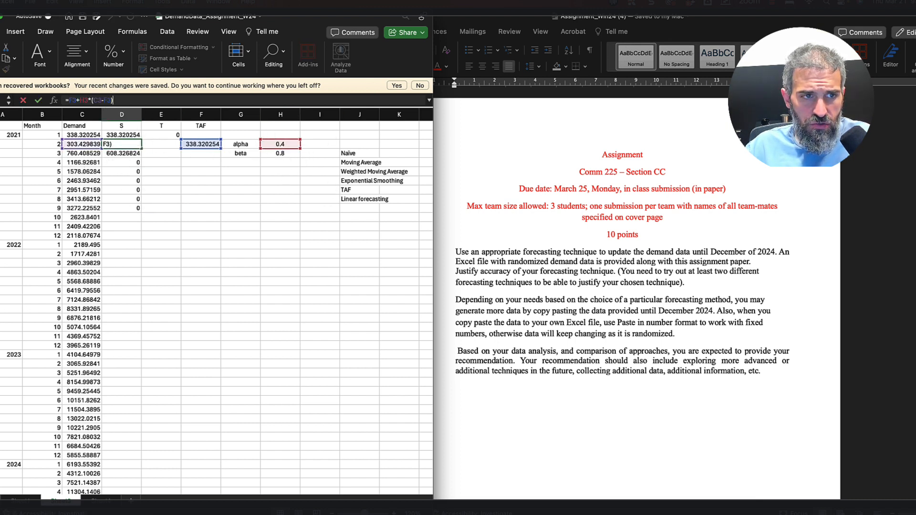
click(79, 100)
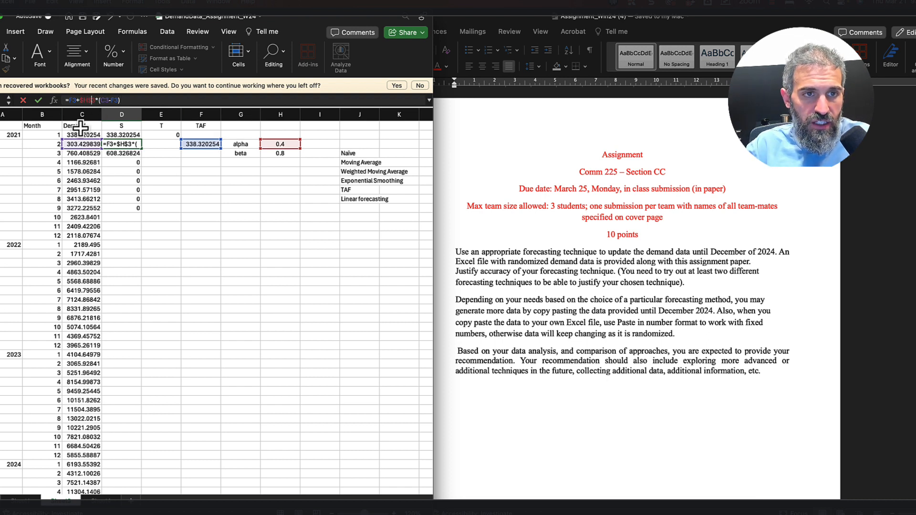
key(ctrl+Return)
key(super+c)
key(shift+Down)
key(shift+Down)
key(shift+Down)
key(shift+Down)
key(shift+Down)
key(shift+Down)
key(shift+Down)
key(shift+Down)
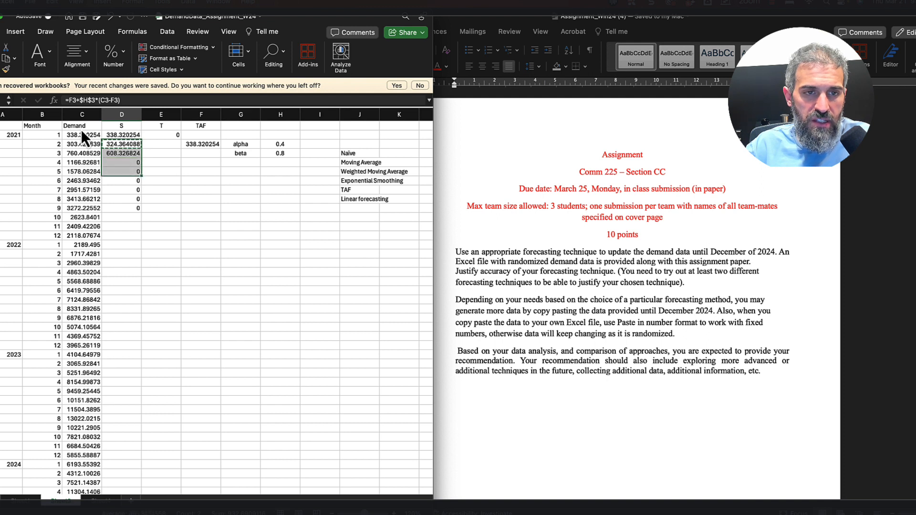
key(super+v)
Check the S formula's references in D6 and fill the formula from D11 down through the 2024 months
double_click(122, 172)
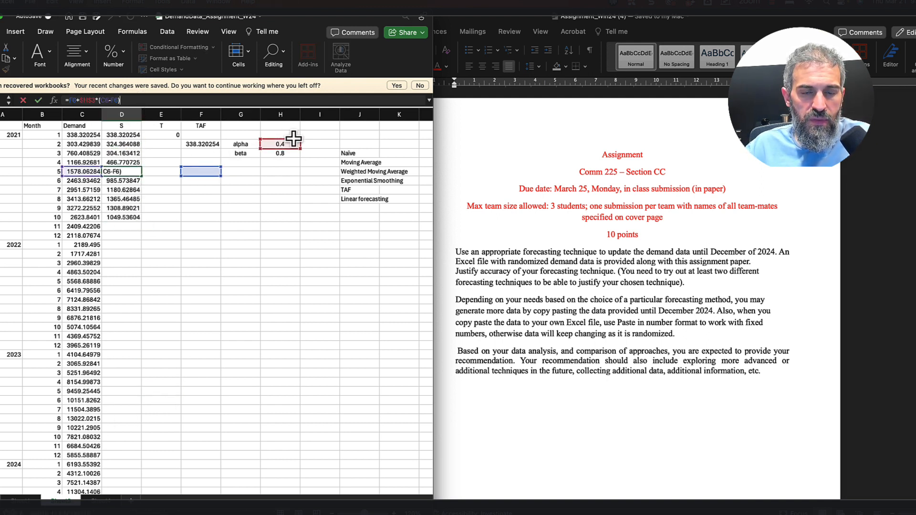
drag(241, 144, 281, 180)
click(290, 142)
click(119, 188)
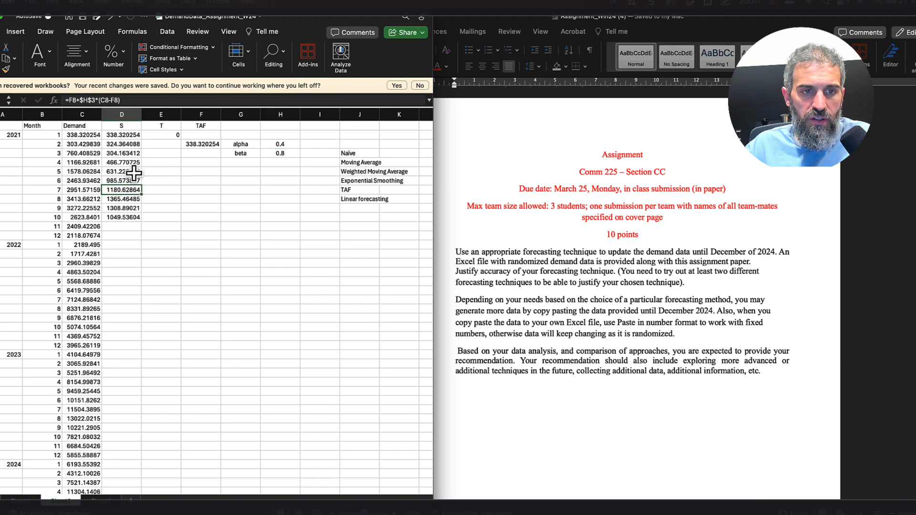
click(137, 218)
drag(142, 224, 123, 477)
scroll(177, 358, up, 5)
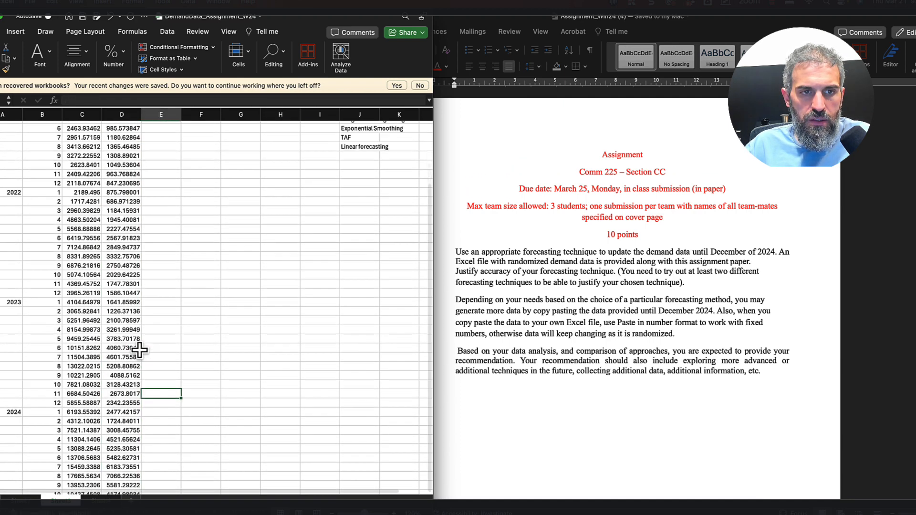
Enter the T formula =E2+H4(D3-D2-E2) in E3, referring to beta and the S values
click(164, 181)
click(161, 145)
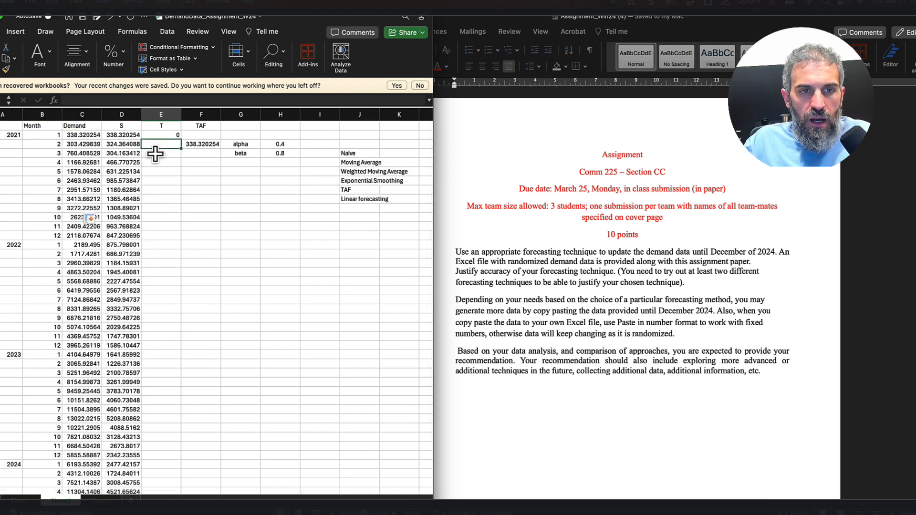
text(=)
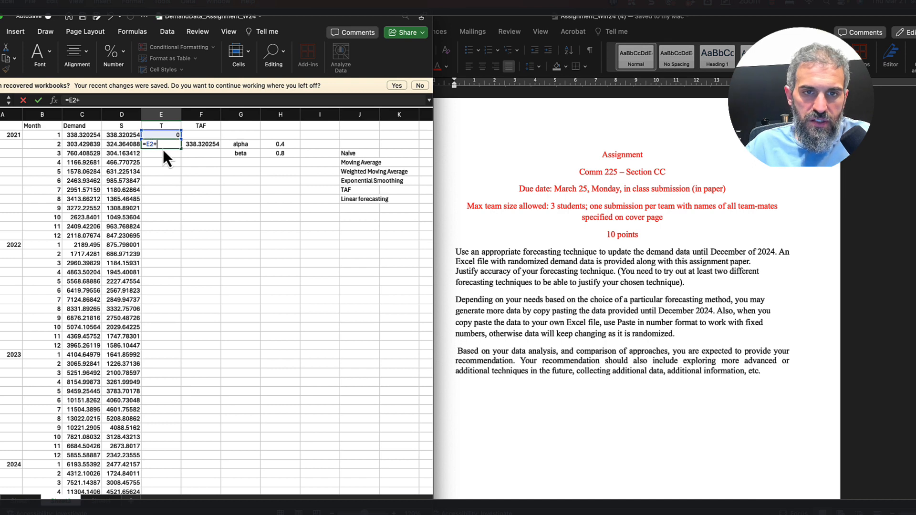
text(E2+)
click(281, 153)
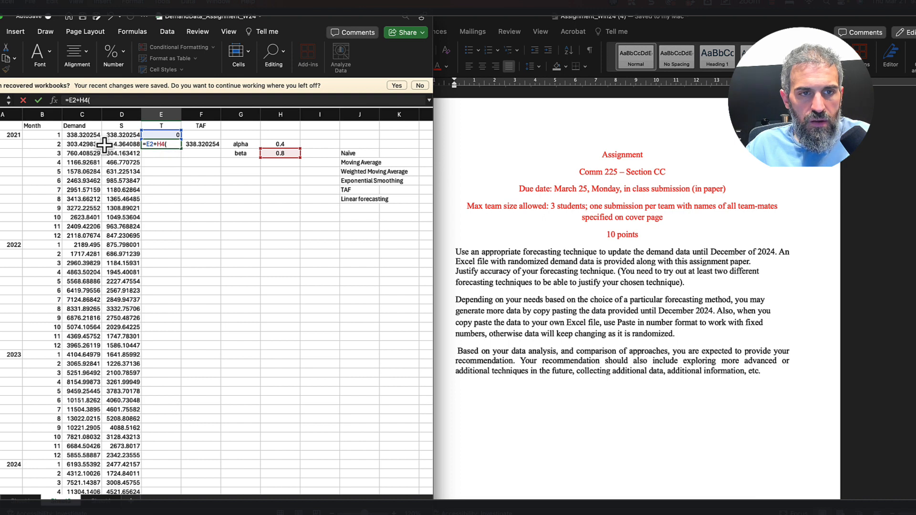
click(120, 145)
text(-)
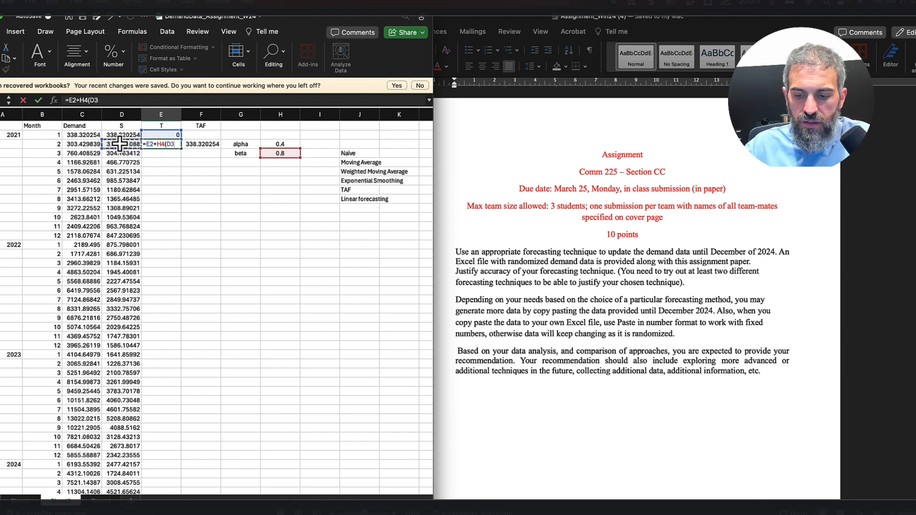
click(116, 136)
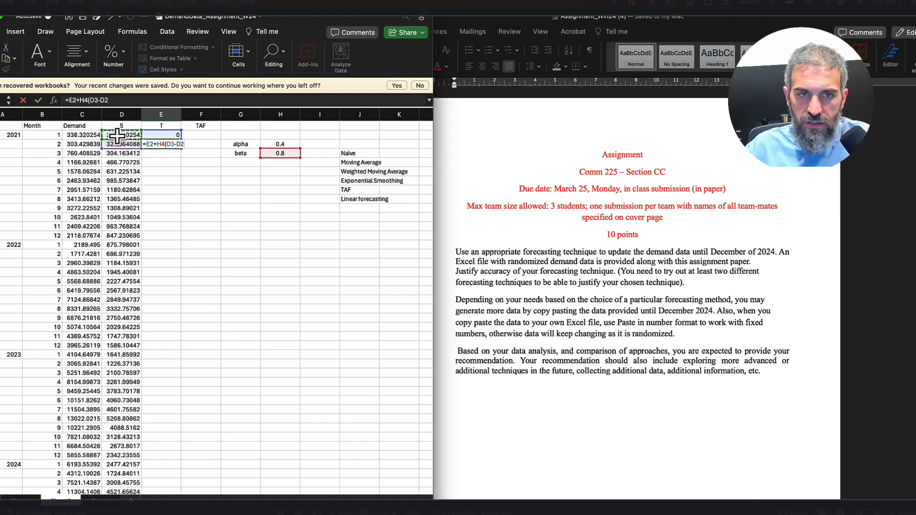
text(-)
click(157, 136)
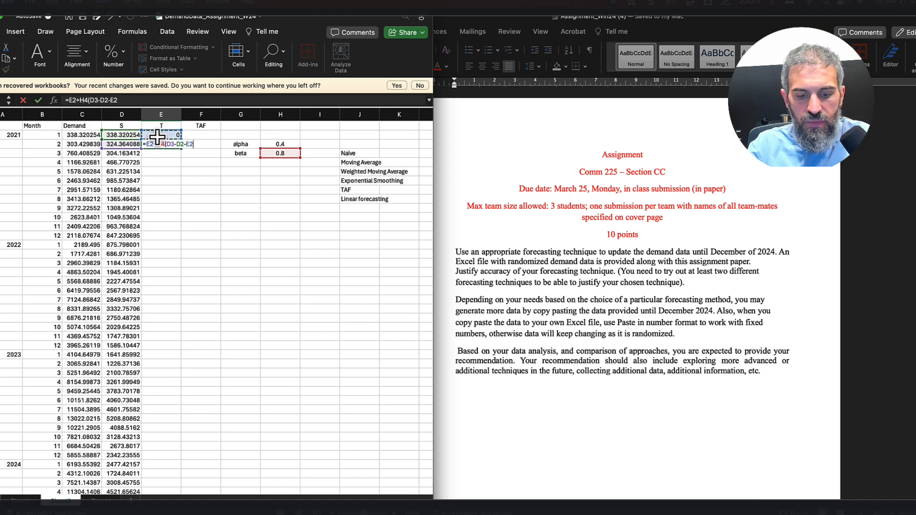
key(Return)
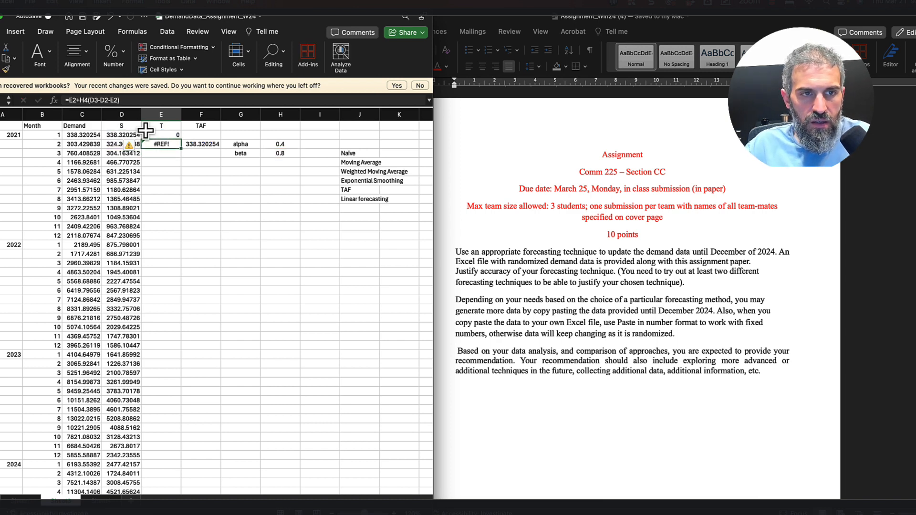
Correct the T formula in E3 to =E2+$H$4*(D3-D2-E2), with a multiplication sign and an absolute beta reference
click(112, 99)
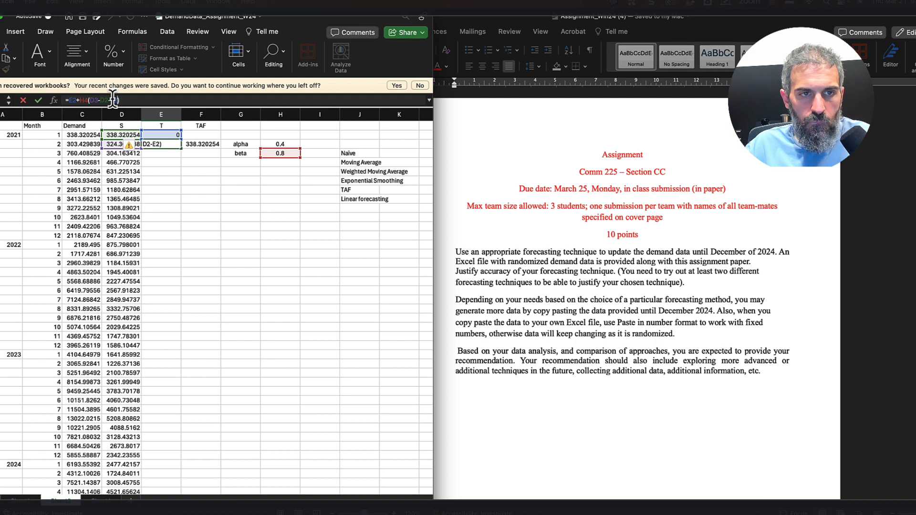
click(88, 100)
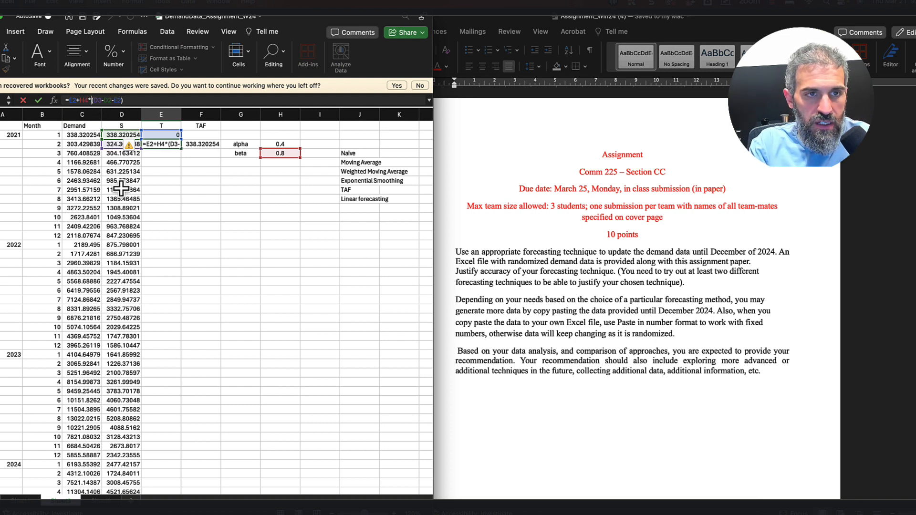
text(*)
key(Return)
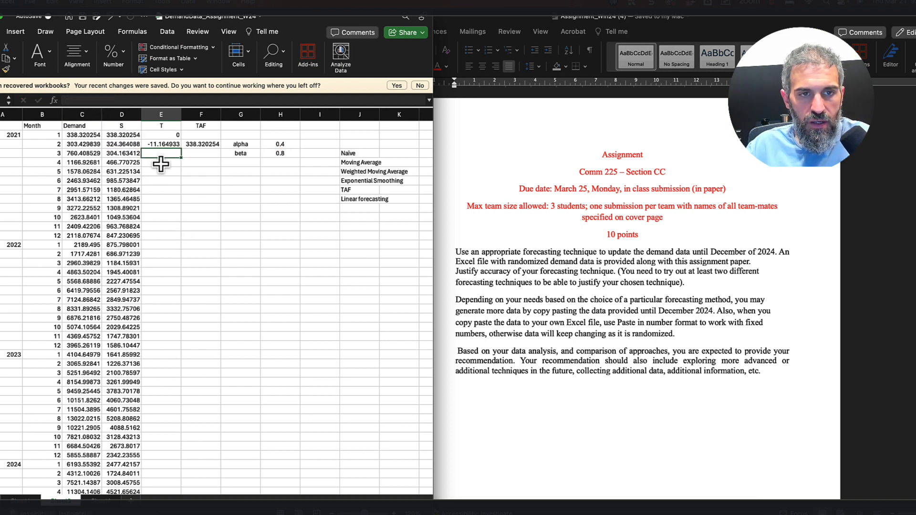
click(79, 100)
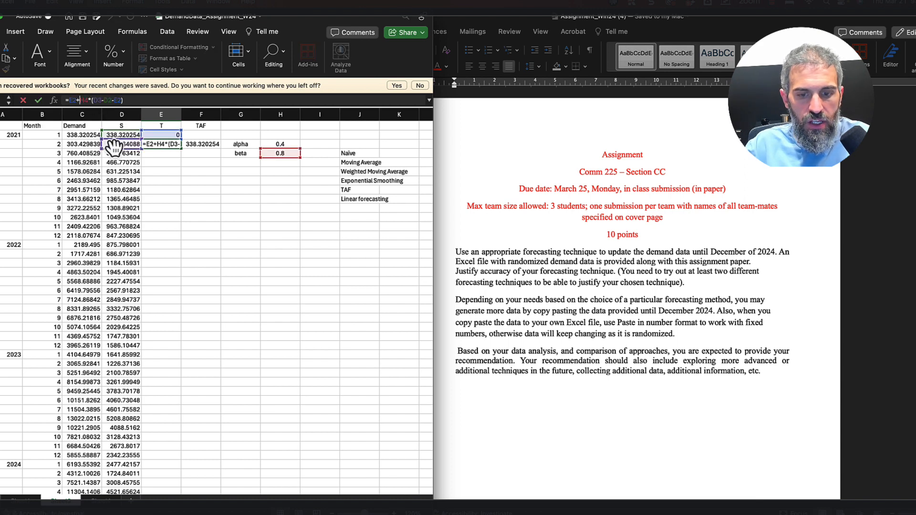
text($)
key(Return)
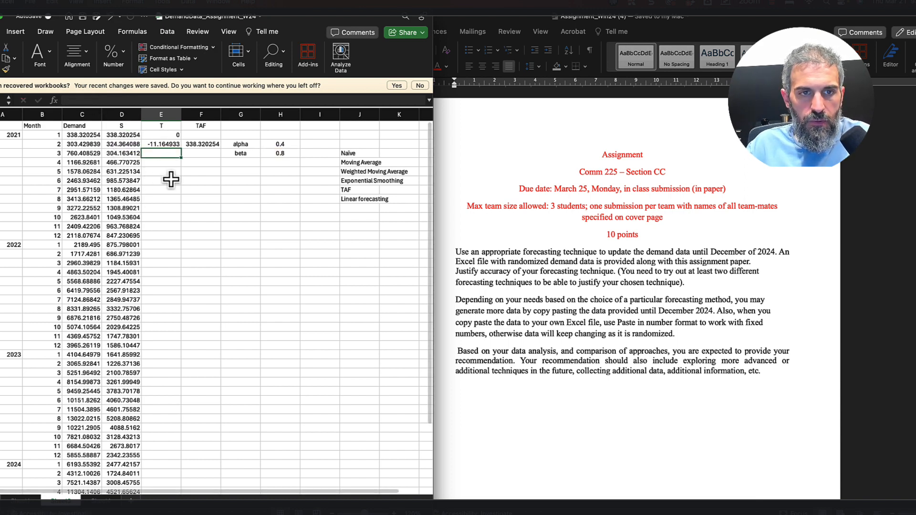
Fill the T formula from E3 down to E27 and check the references in E7
click(170, 145)
key(super+space)
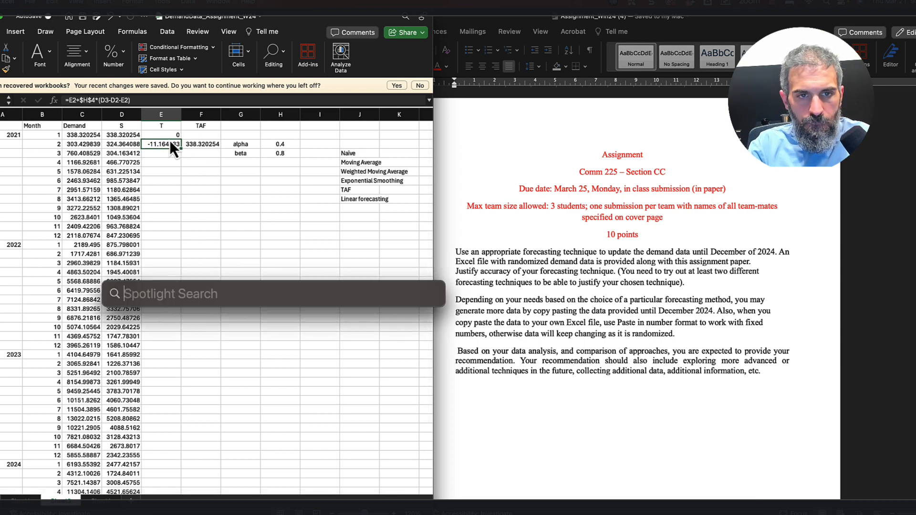
key(Escape)
drag(181, 149, 181, 366)
click(172, 181)
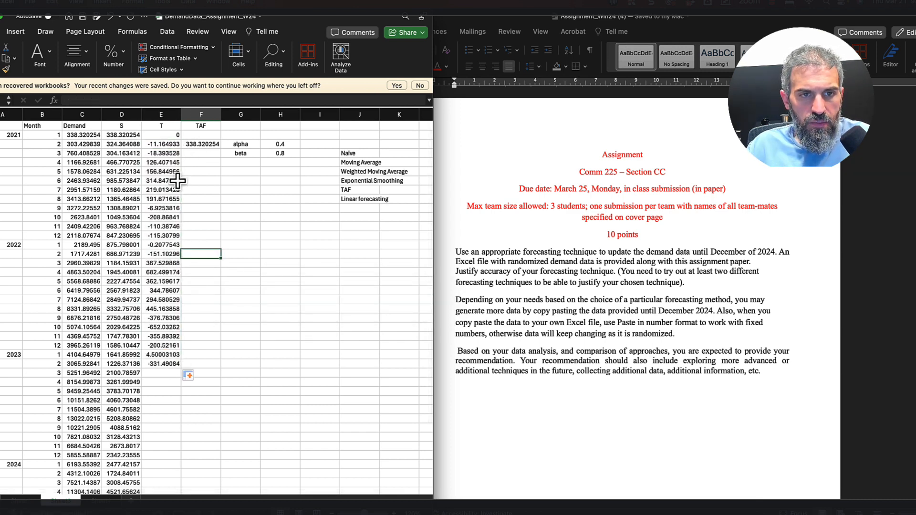
click(159, 101)
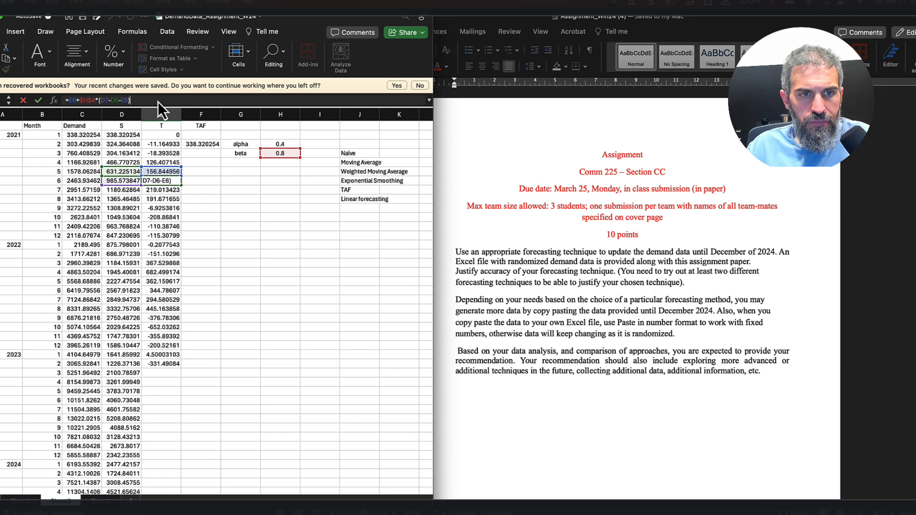
key(Escape)
Calculate TAF in F4 with the formula =D3+E3 and fill it down through the 2024 months
click(210, 154)
text(=)
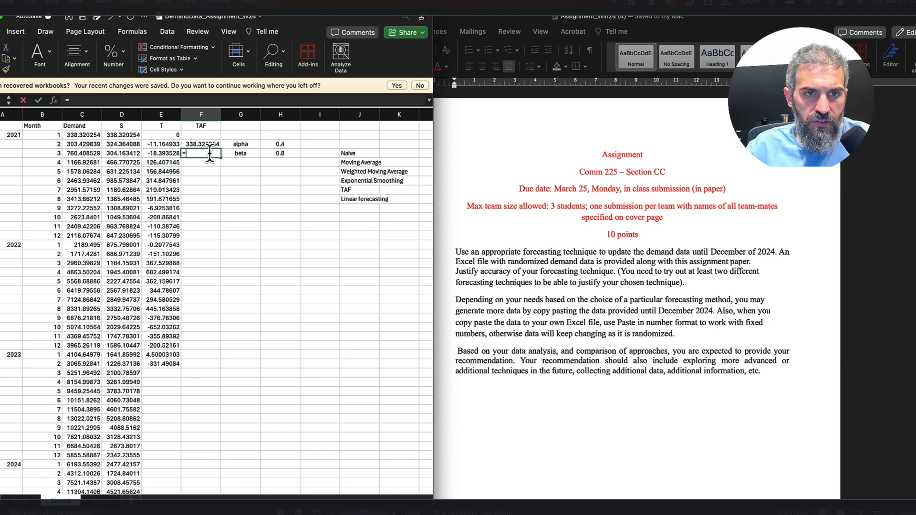
text(D2+E2)
key(Return)
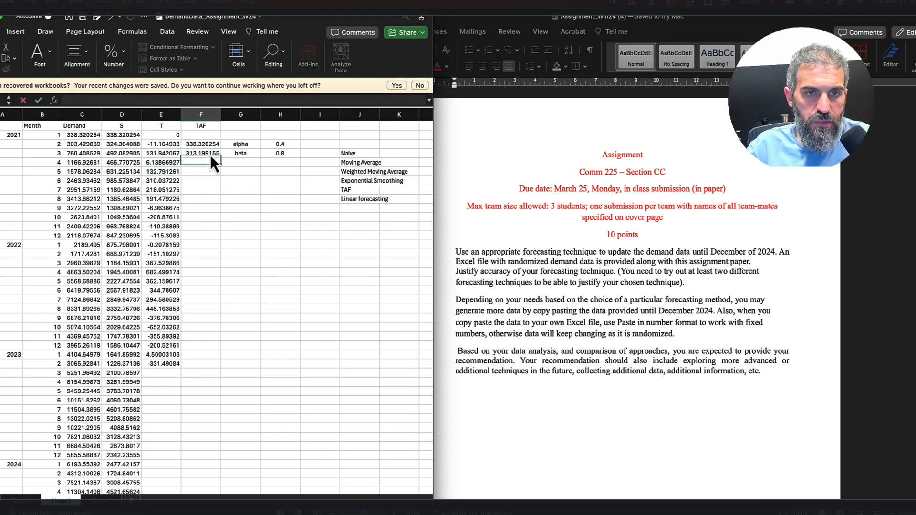
click(210, 155)
drag(221, 158, 214, 478)
click(199, 474)
scroll(210, 468, up, 4)
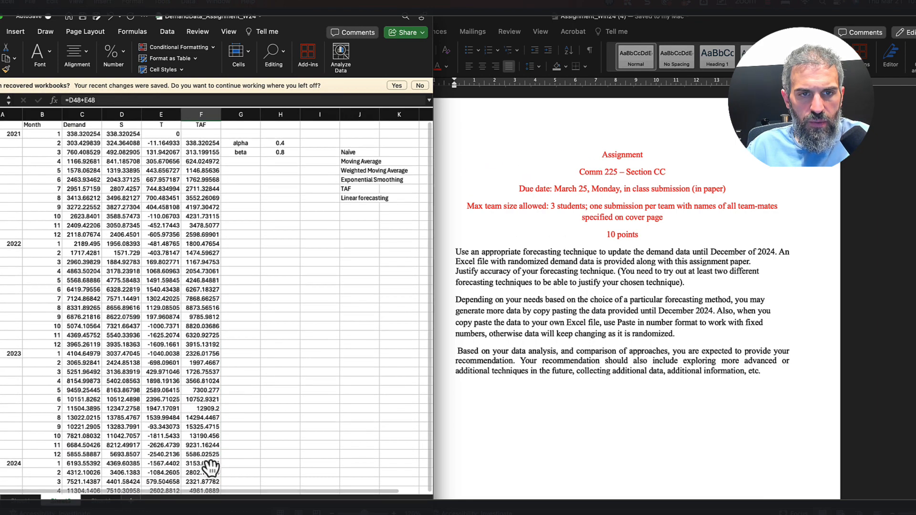
Move the alpha and beta labels and values from G3:H4 one column over to H3:I4
drag(233, 145, 276, 153)
key(super+x)
click(282, 144)
key(super+v)
click(277, 183)
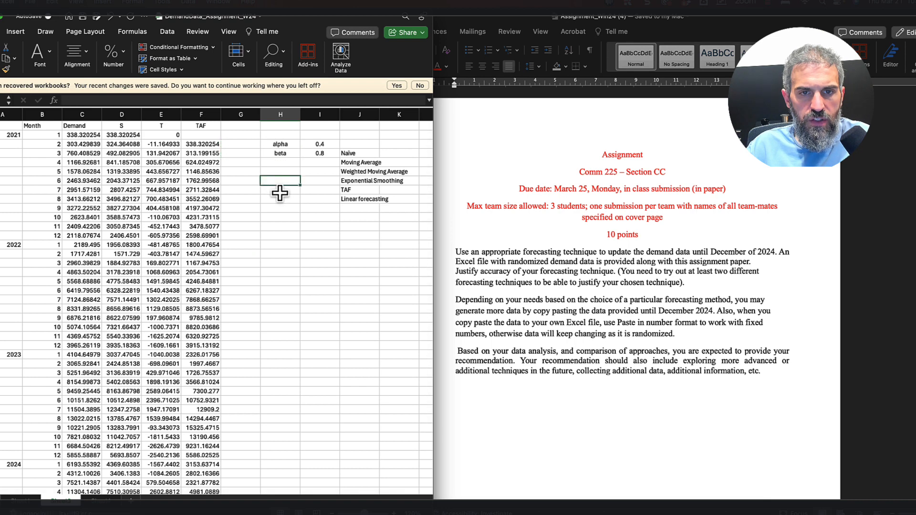
Highlight the entire Demand and TAF columns with a yellow fill
click(95, 114)
super+click(189, 115)
click(41, 54)
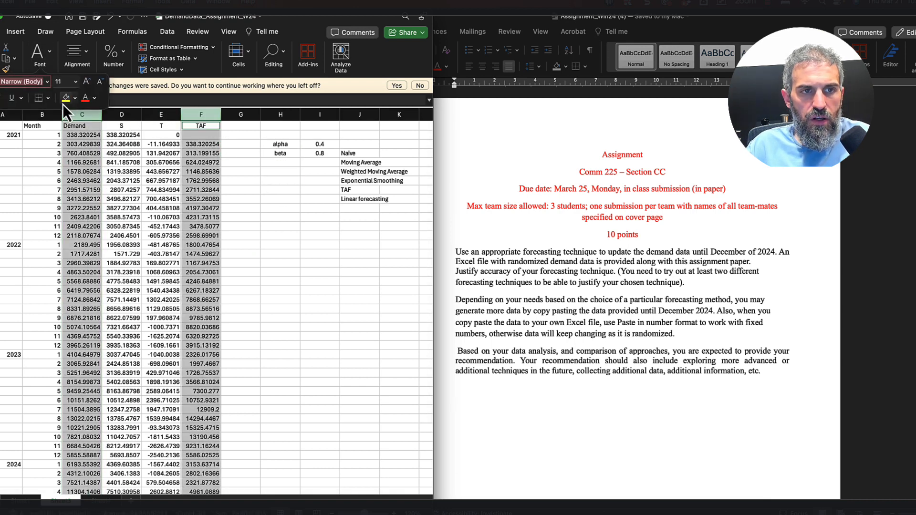
click(67, 96)
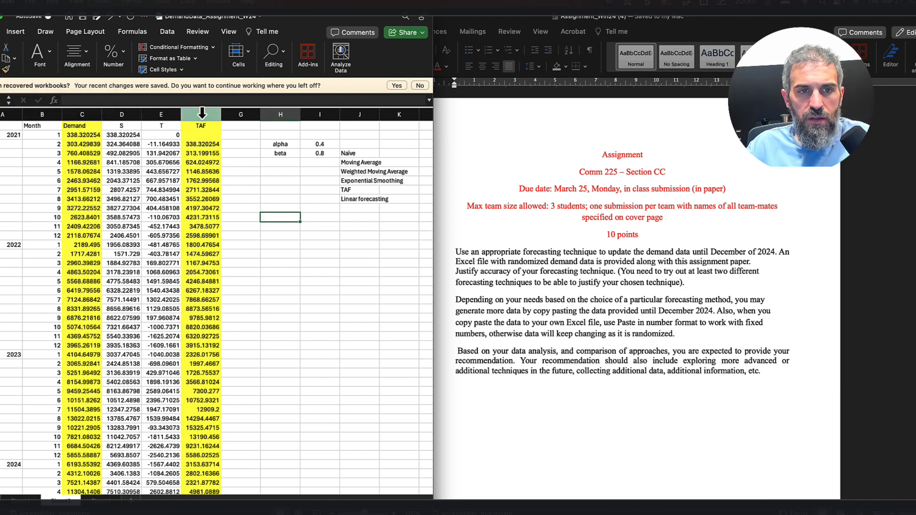
Add the header "Error (A-F)" in G1, beside the TAF column
click(240, 135)
click(246, 126)
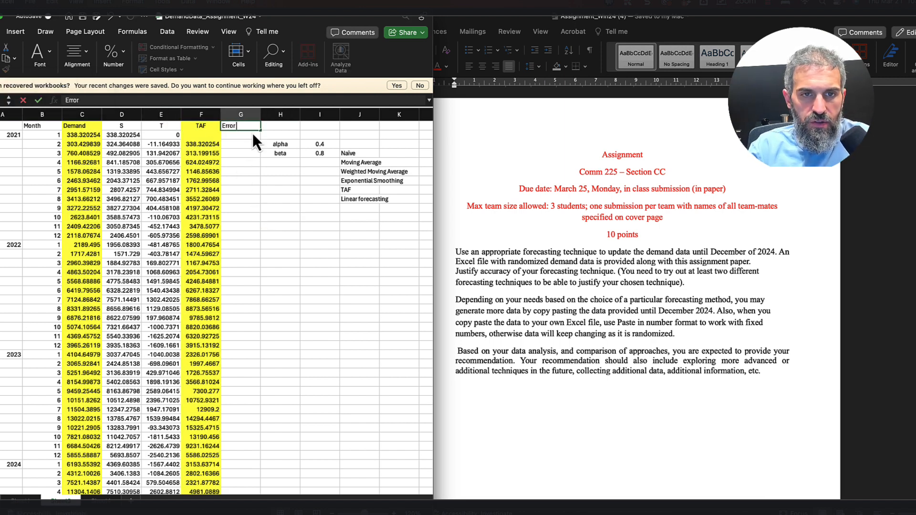
key(Return)
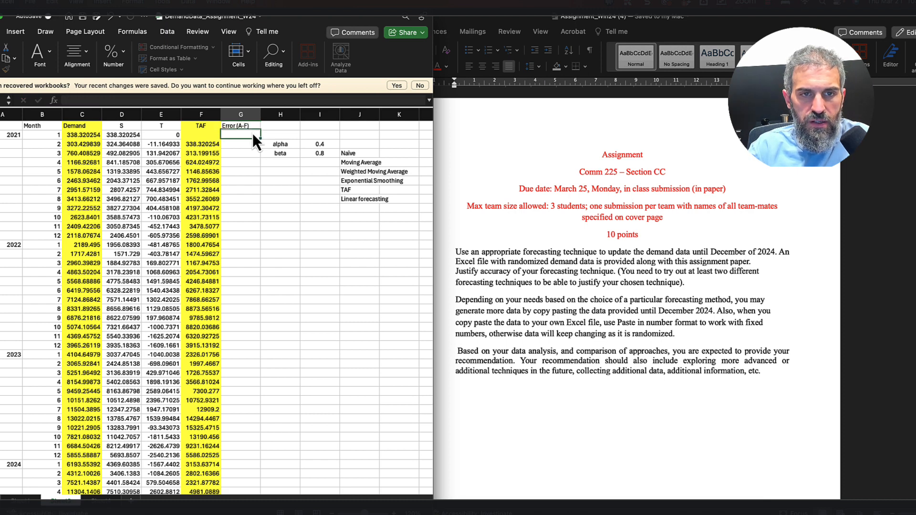
Calculate the absolute forecast error for the second month in G3 with =ABS(C3-F3)
text(==)
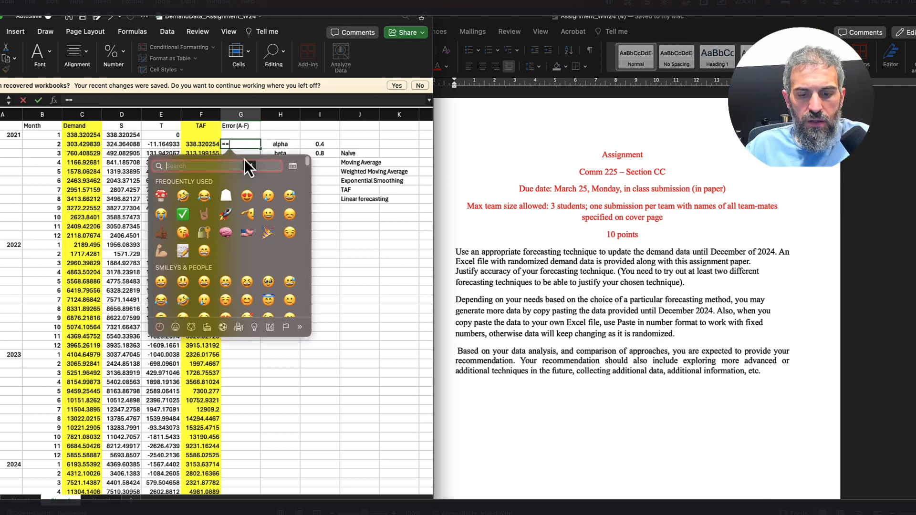
key(Escape)
key(Escape)
text(=ab)
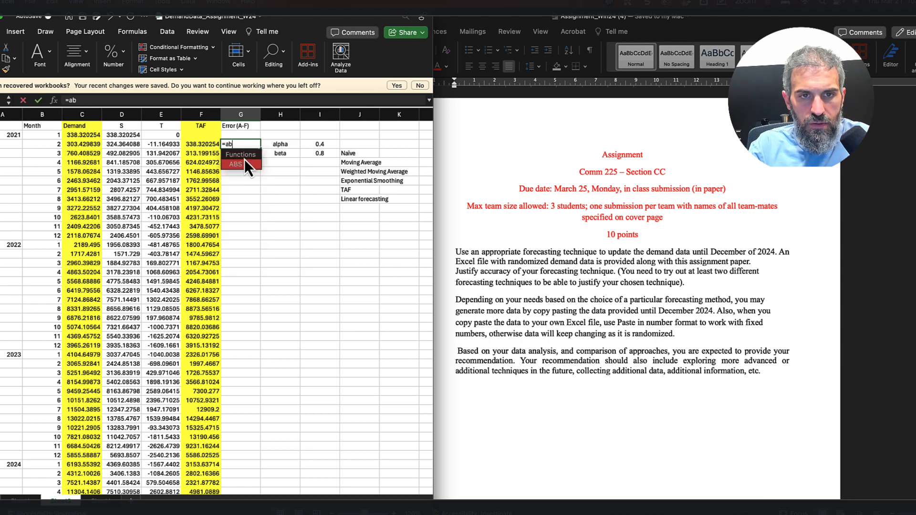
text(s)
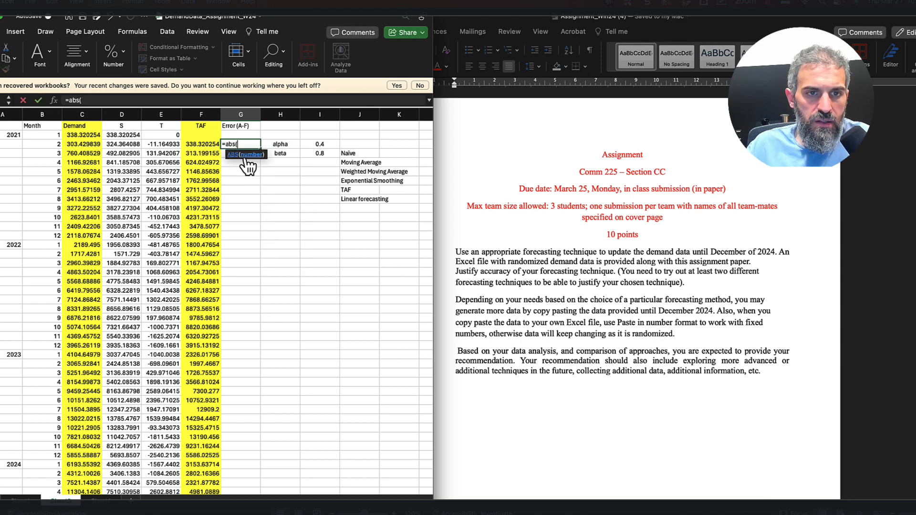
text(()
click(82, 143)
text(-)
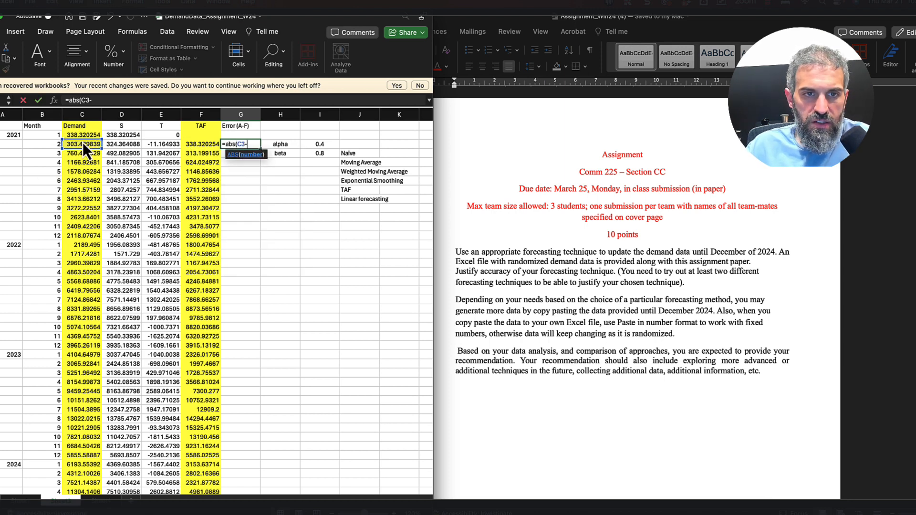
click(209, 144)
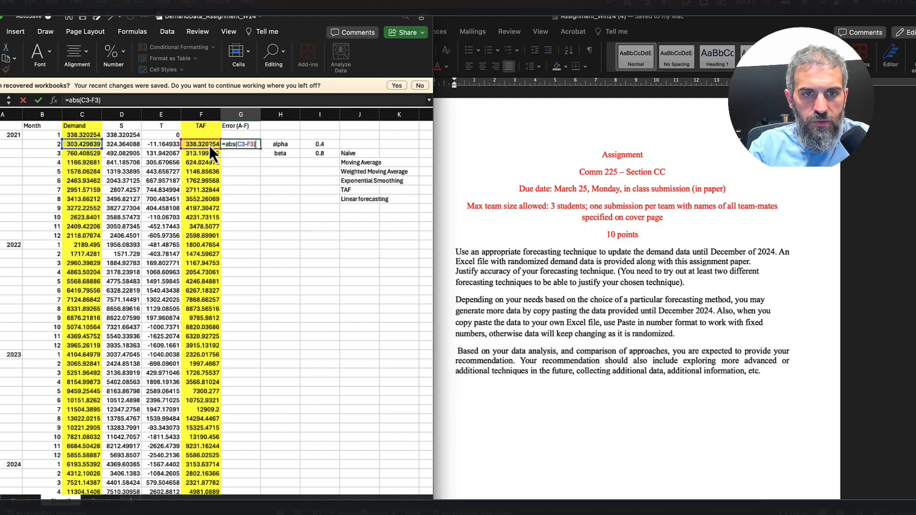
key(ctrl+Return)
Copy the error formula from G3 down through December 2024 in G49
key(super+c)
key(Down)
scroll(241, 317, down, 8)
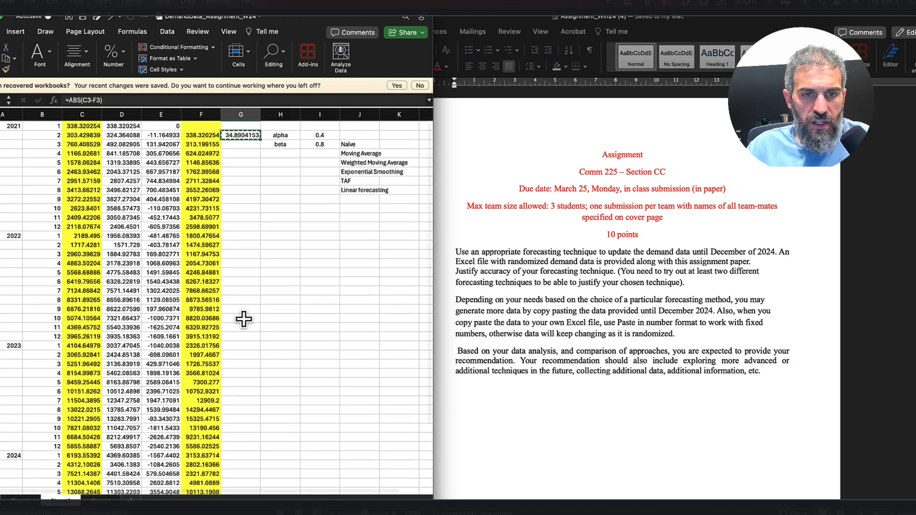
shift+click(241, 363)
key(super+v)
scroll(276, 317, up, 10)
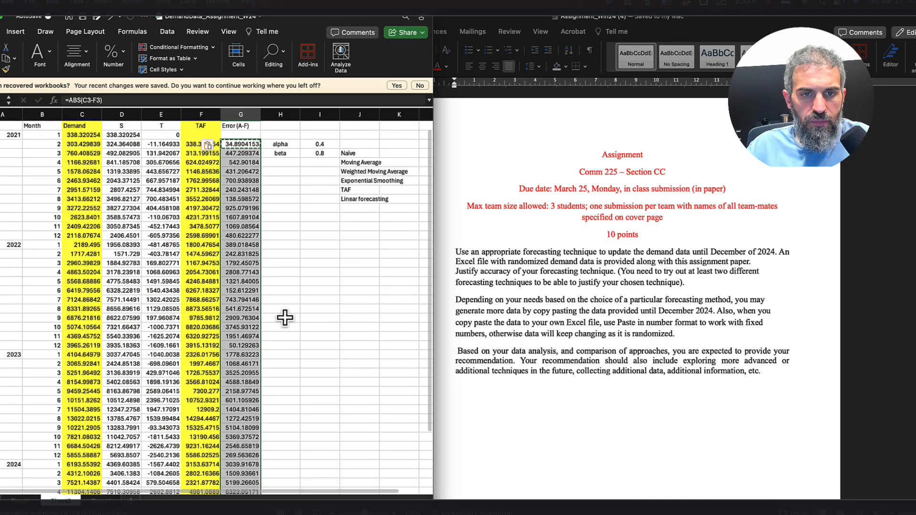
click(284, 317)
drag(243, 146, 249, 393)
click(242, 363)
Center the "Error (A-F)" header in G1 and check the formula in G3
click(233, 125)
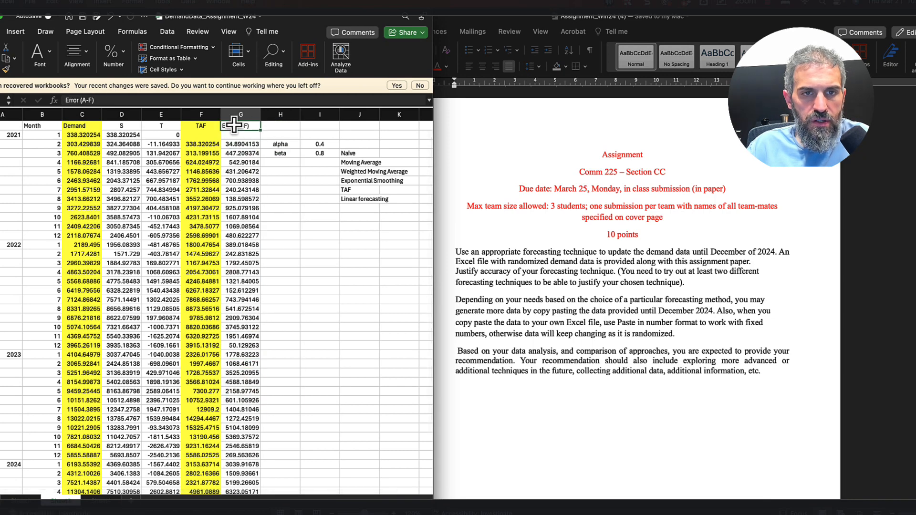
key(super+e)
click(270, 199)
scroll(266, 196, down, 1)
click(250, 143)
scroll(276, 181, down, 1)
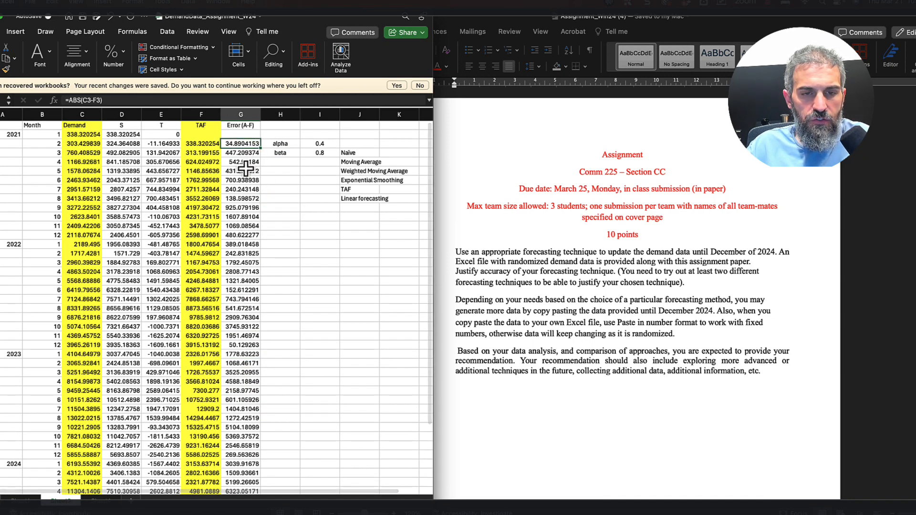
Label I12 as MAD and calculate the mean error in J12 with =AVERAGE(G3:G49)
click(311, 225)
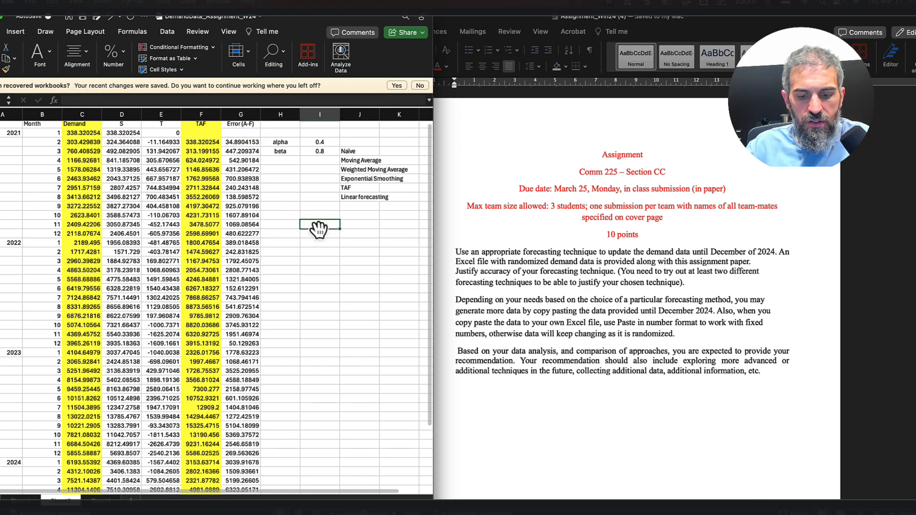
text(MAD)
key(Tab)
text(=average()
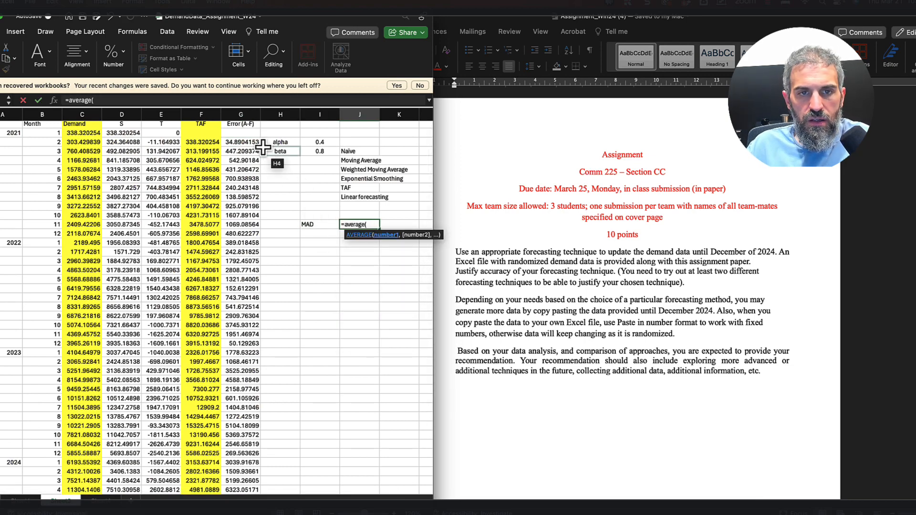
click(241, 142)
scroll(257, 258, down, 8)
shift+click(242, 324)
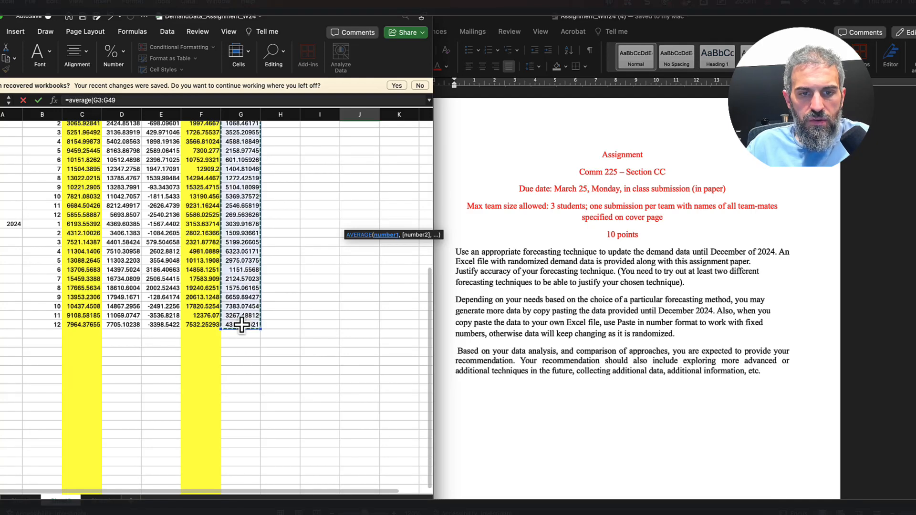
key(Return)
scroll(334, 287, up, 4)
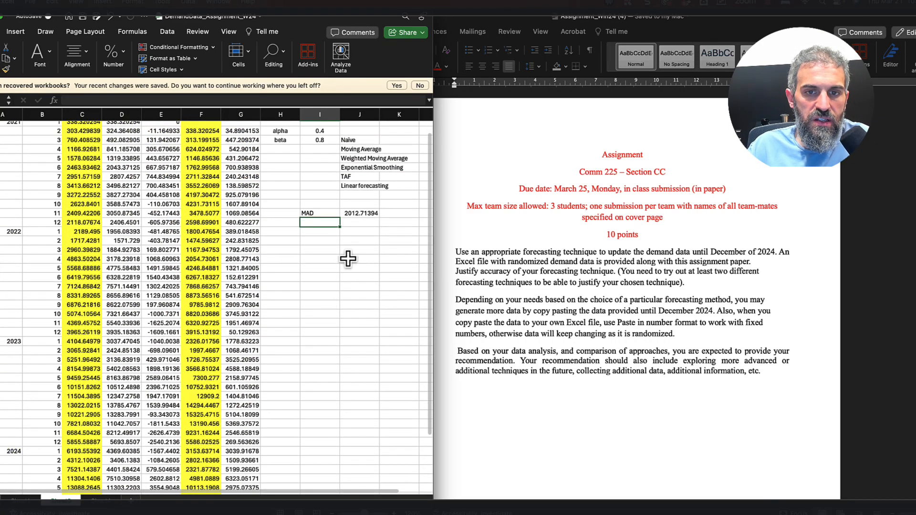
click(356, 214)
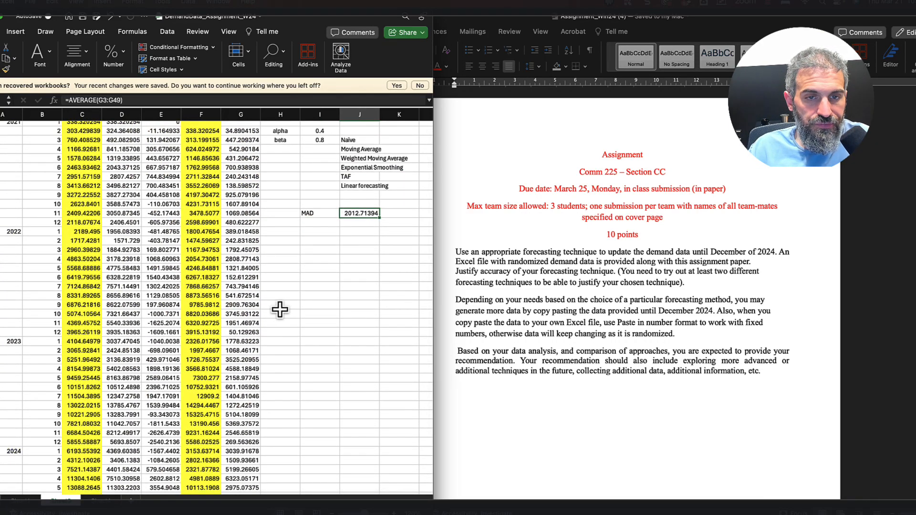
scroll(280, 310, up, 1)
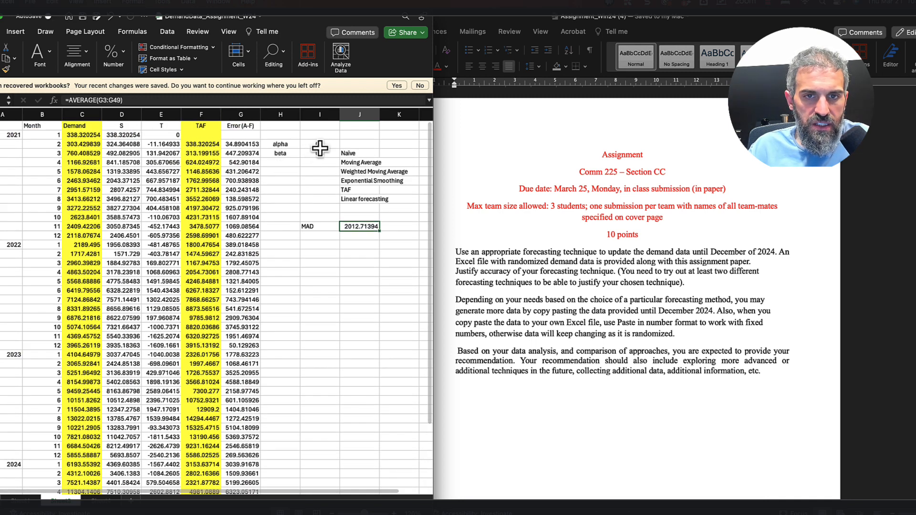
Test alpha values of 0.6 and 0.9 in I3 to compare their effect on the MAD
click(319, 145)
click(353, 227)
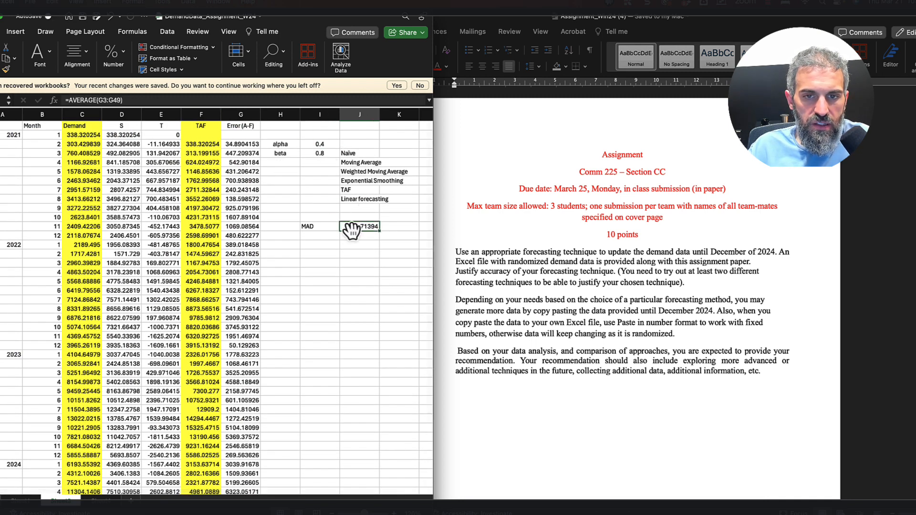
click(321, 145)
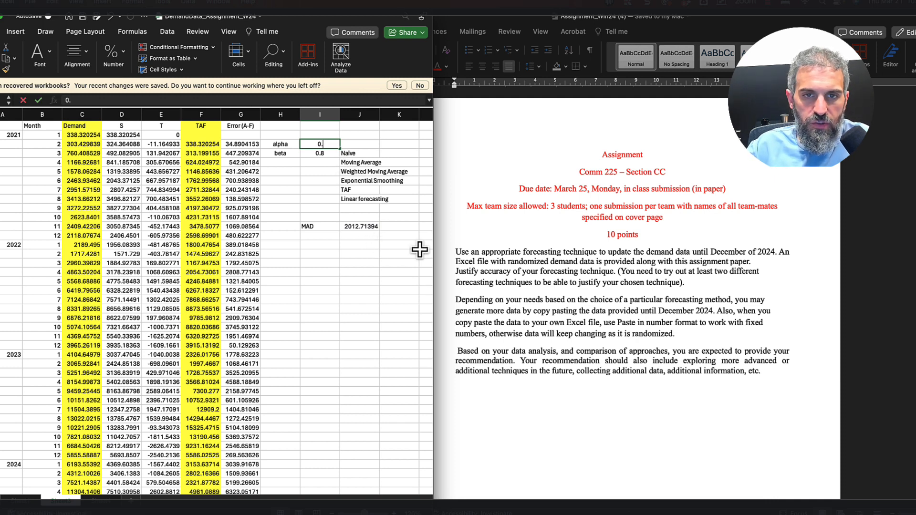
key(Return)
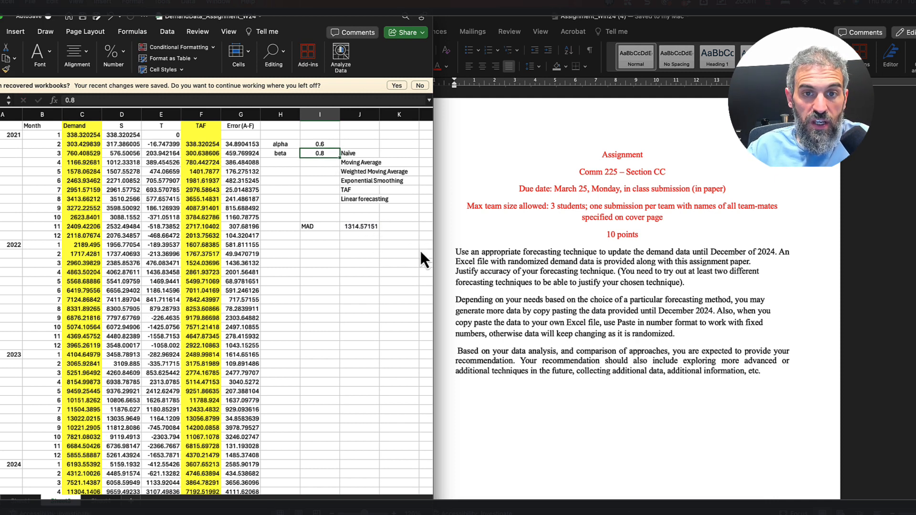
key(Up)
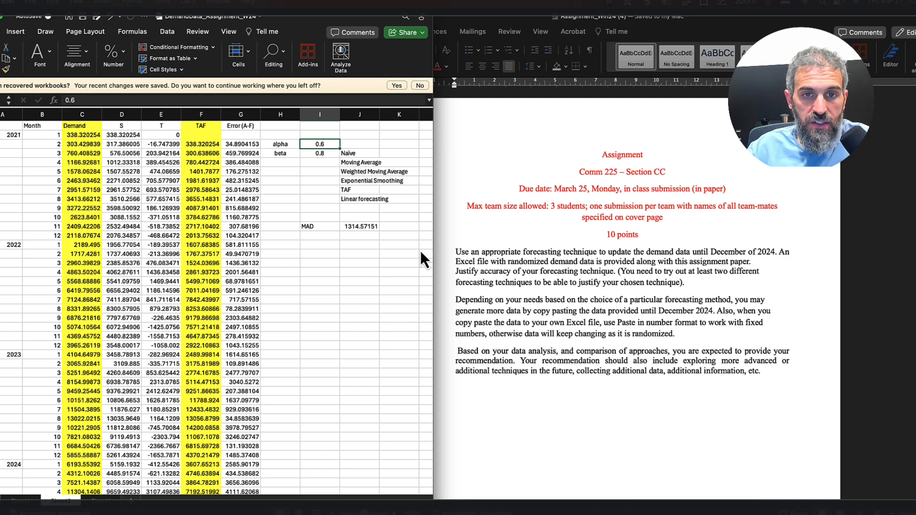
text(0.9)
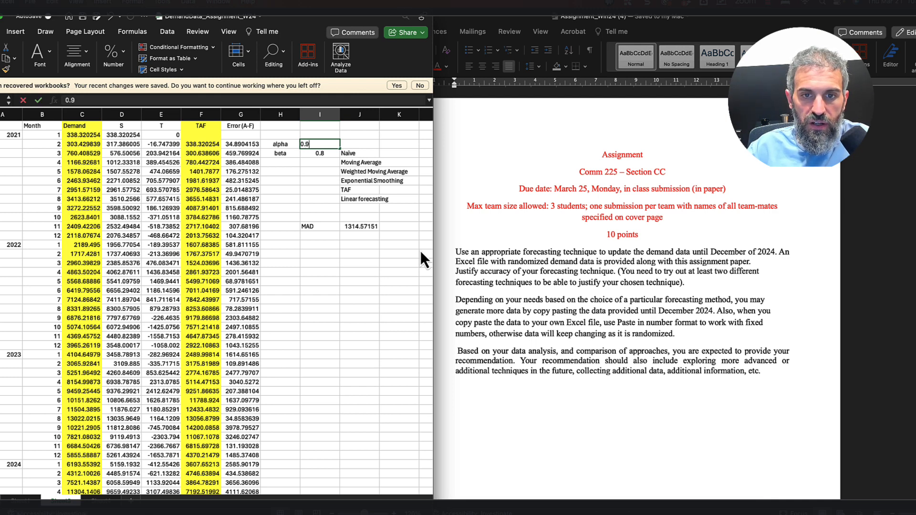
key(Return)
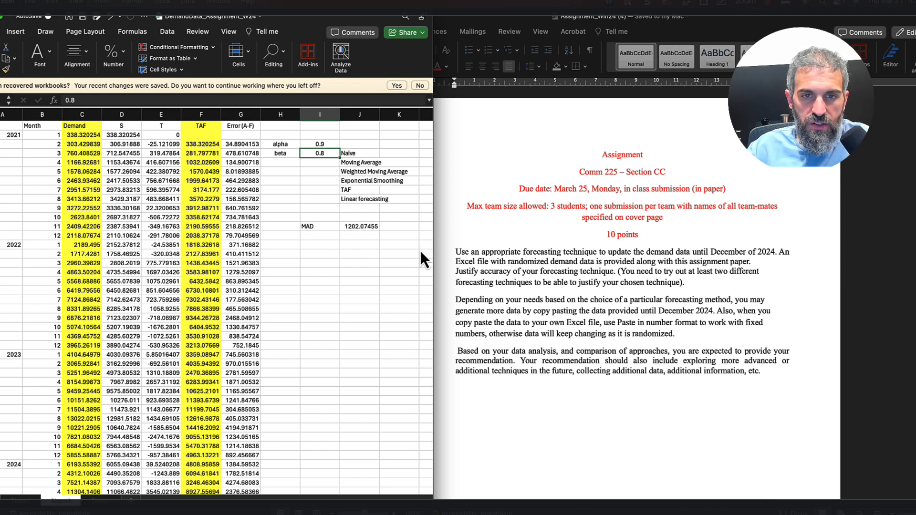
Test beta values of 0.9, 0.8 and 0.7 in I4 to compare their effect on the MAD
text(0.9)
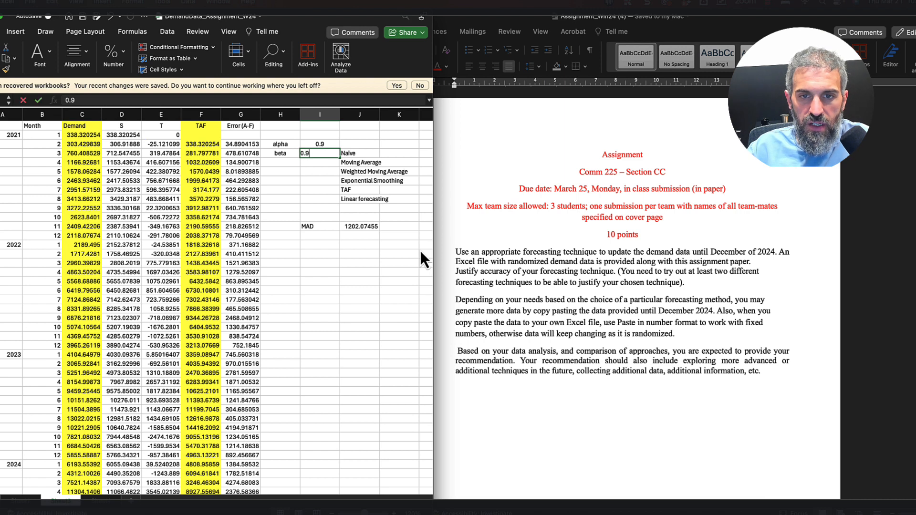
key(Return)
key(Up)
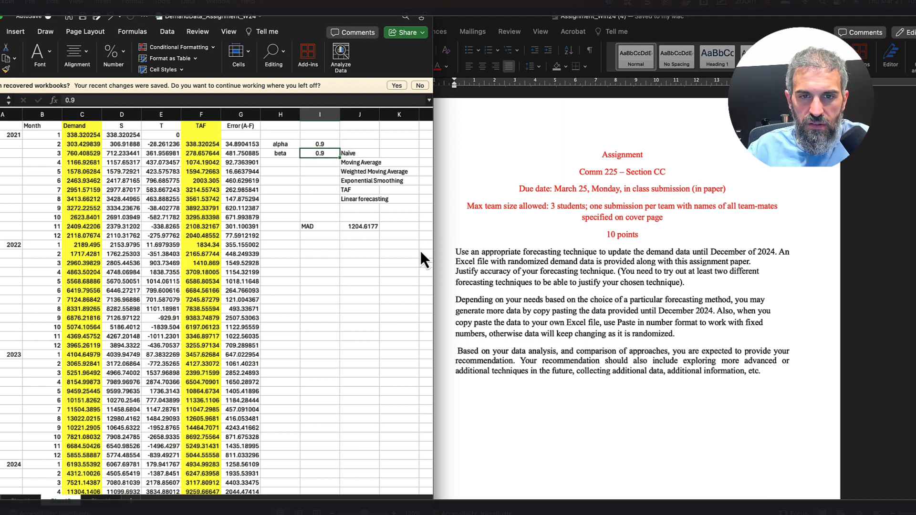
text(0.8.)
key(BackSpace)
key(Return)
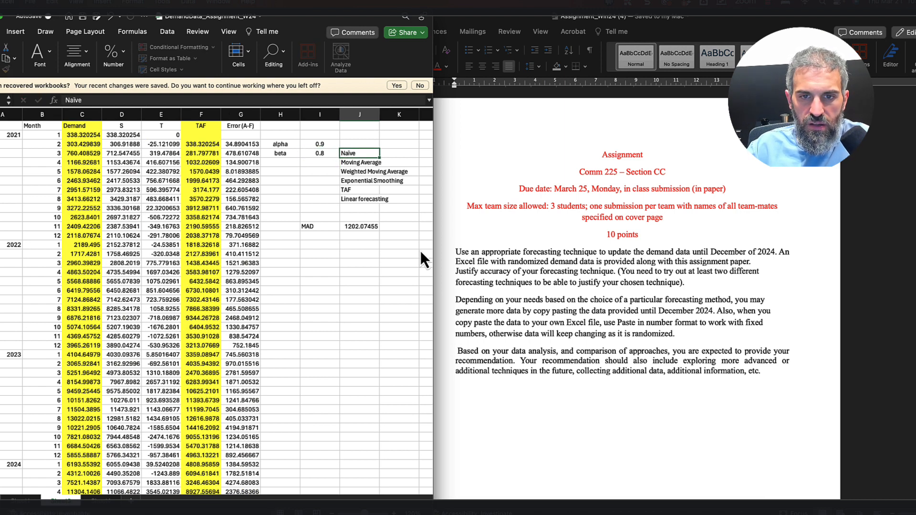
key(Up)
text(0.)
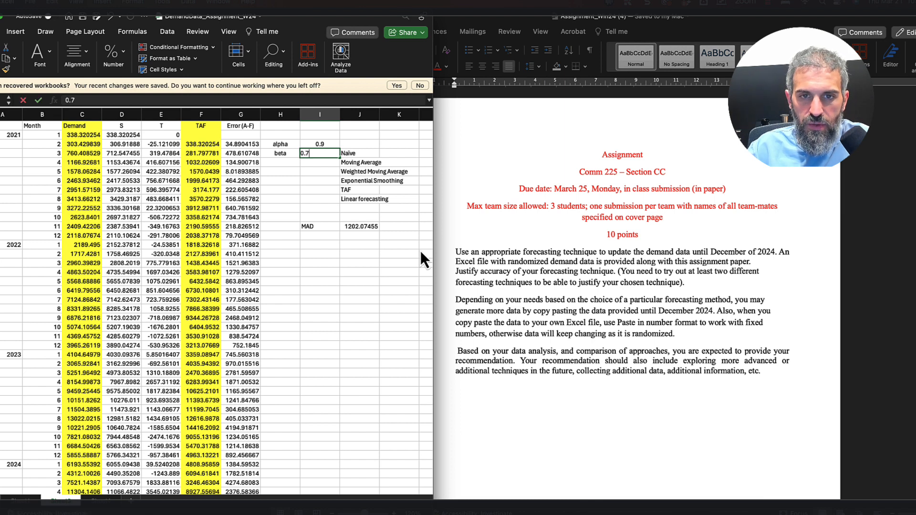
key(Return)
Compare beta values of 0.4 and 0.3 in I4 and settle on 0.4
key(Up)
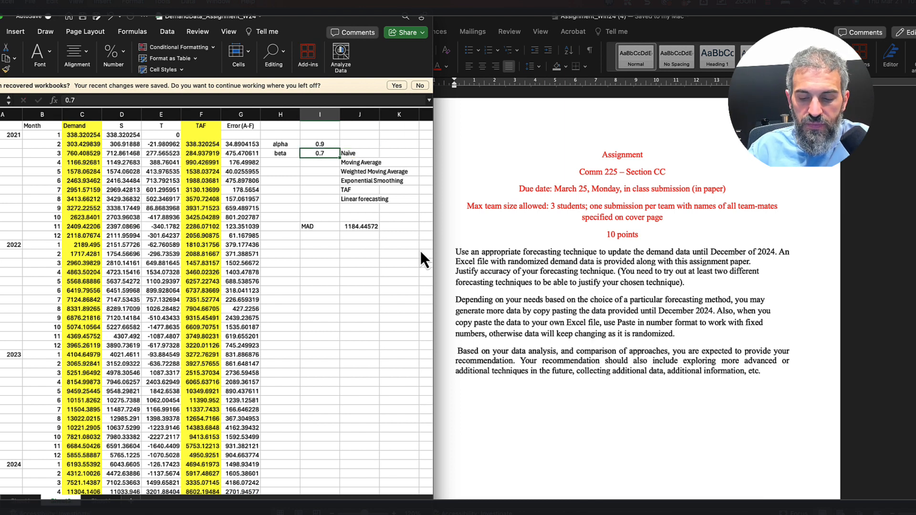
text(0.4)
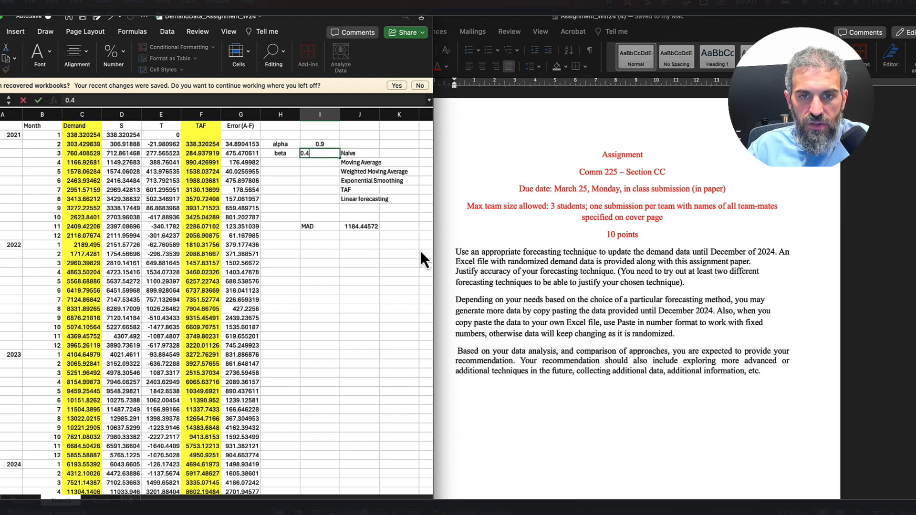
key(Return)
key(Up)
text(0.3)
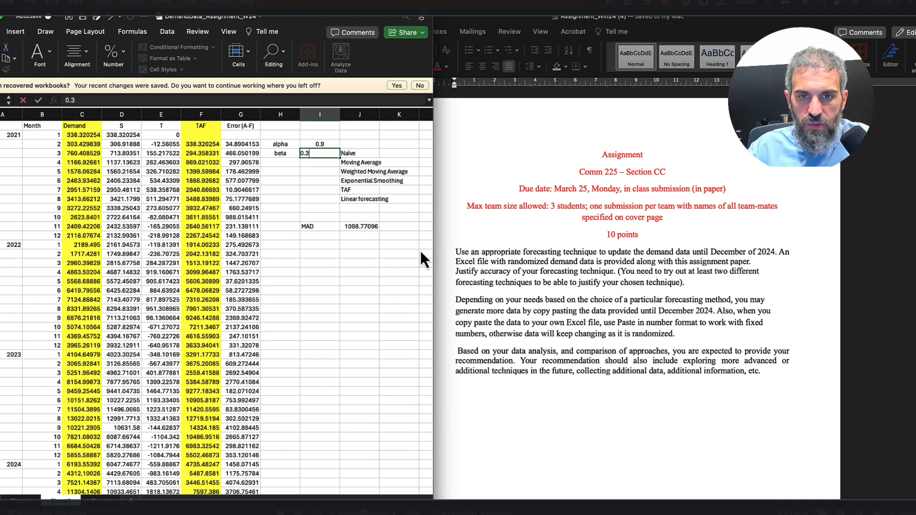
key(Return)
key(Up)
text(0.4)
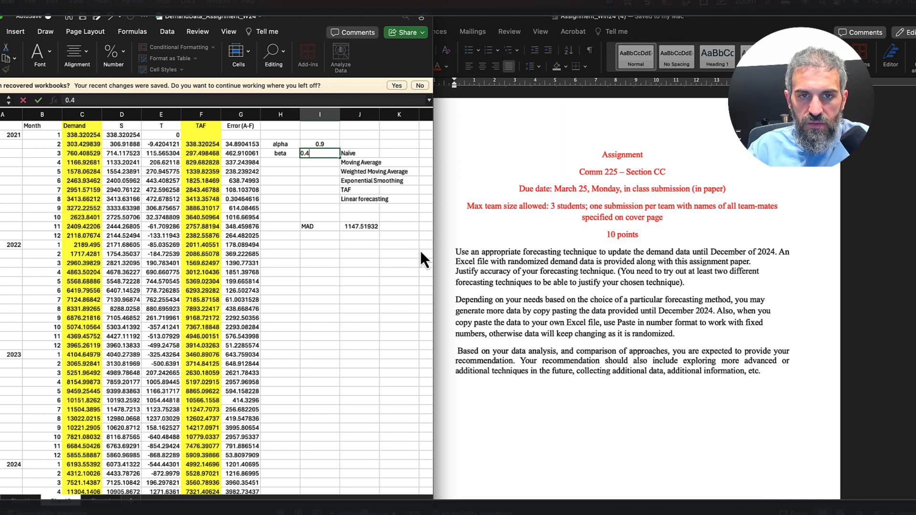
key(Return)
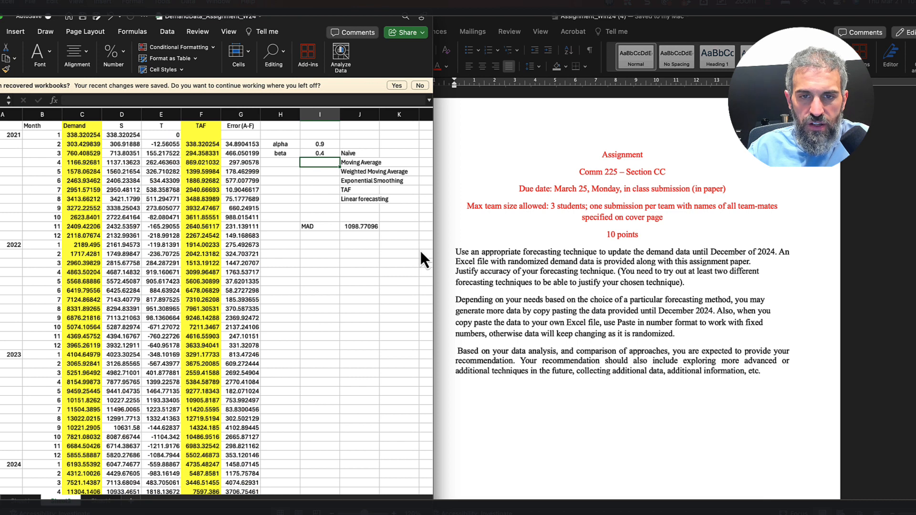
Try an alpha of 0.95 in I3 and replace it with 1
key(Up)
key(Up)
text(0.95)
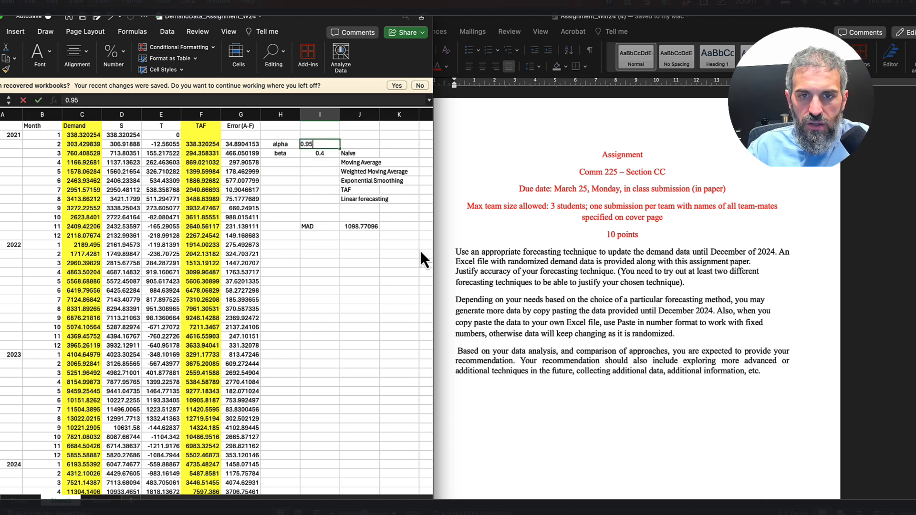
key(Return)
key(Up)
text(1)
key(Return)
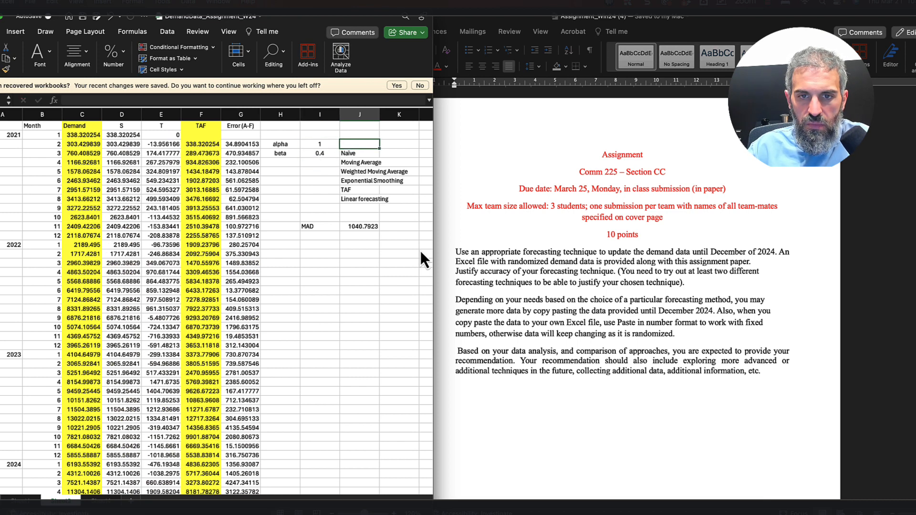
key(Up)
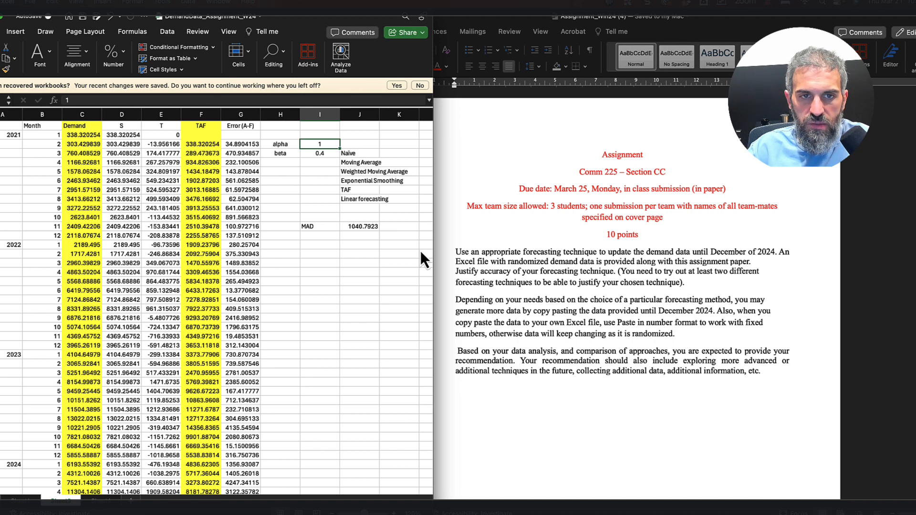
key(Down)
key(Down)
key(Down)
key(Down)
key(Down)
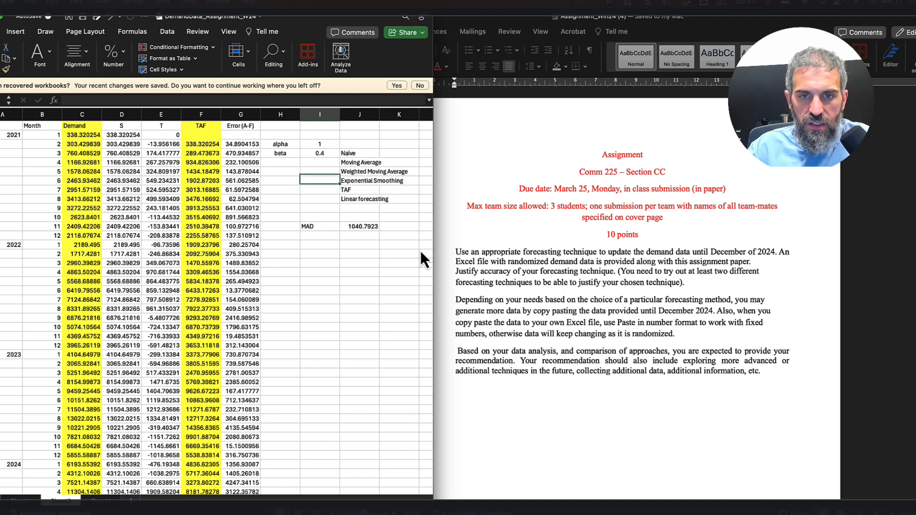
Test beta values of 0.5, 0.3 and 0.4 in I4 to compare their effect on the MAD
key(Right)
key(Up)
key(Up)
key(Up)
key(Left)
key(Up)
key(Up)
text(0.5)
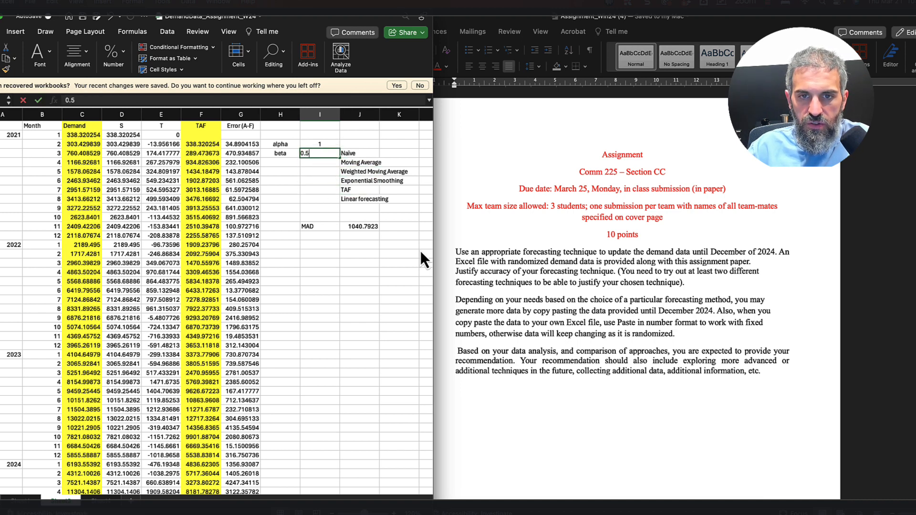
key(Return)
key(Up)
text(0.3)
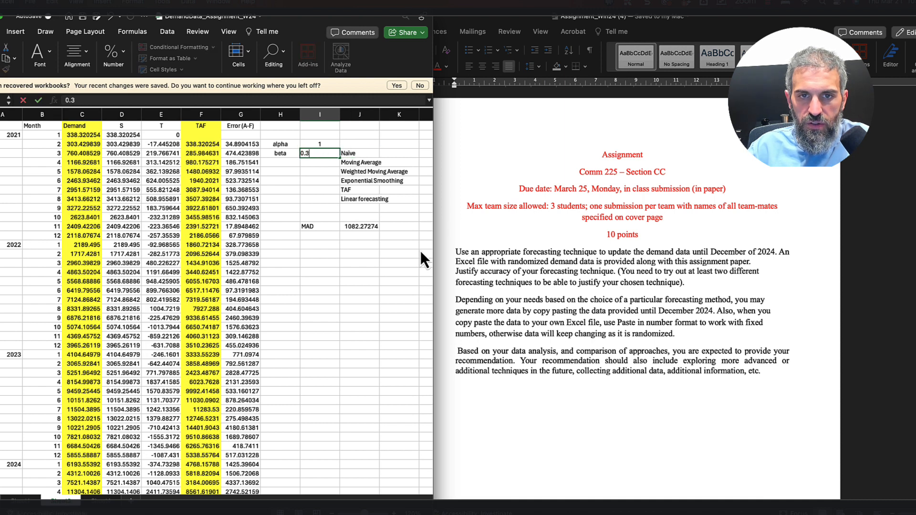
key(Return)
key(Up)
text(0.4)
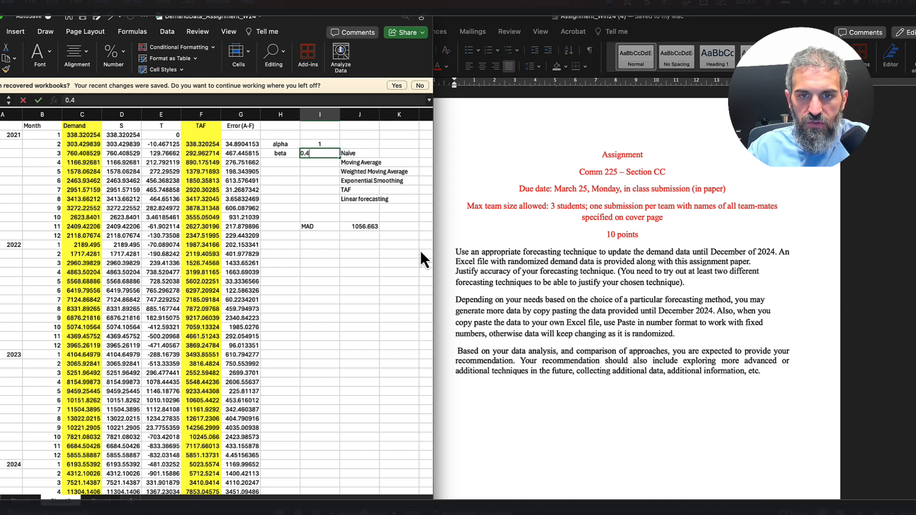
key(Tab)
Set beta in I4 to 0.35 and check the resulting MAD
text(0.35)
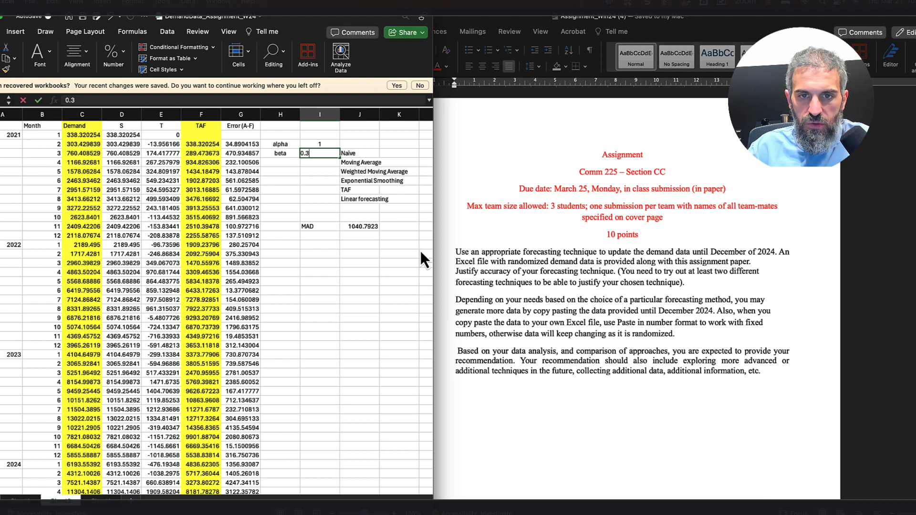
key(Return)
key(Up)
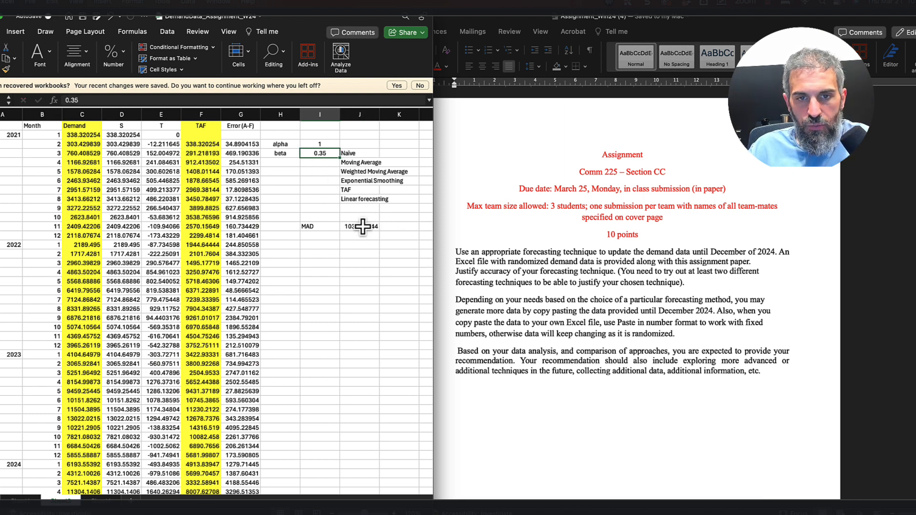
drag(364, 227, 322, 229)
click(326, 253)
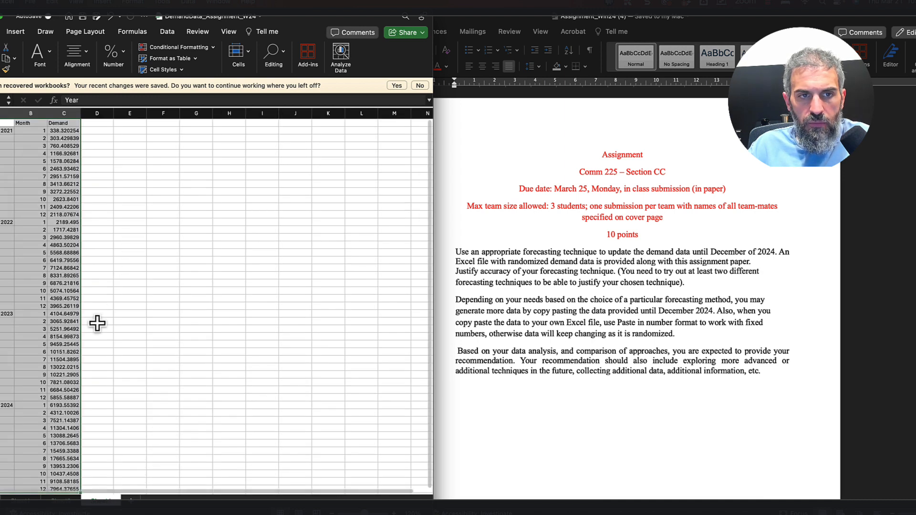
click(100, 500)
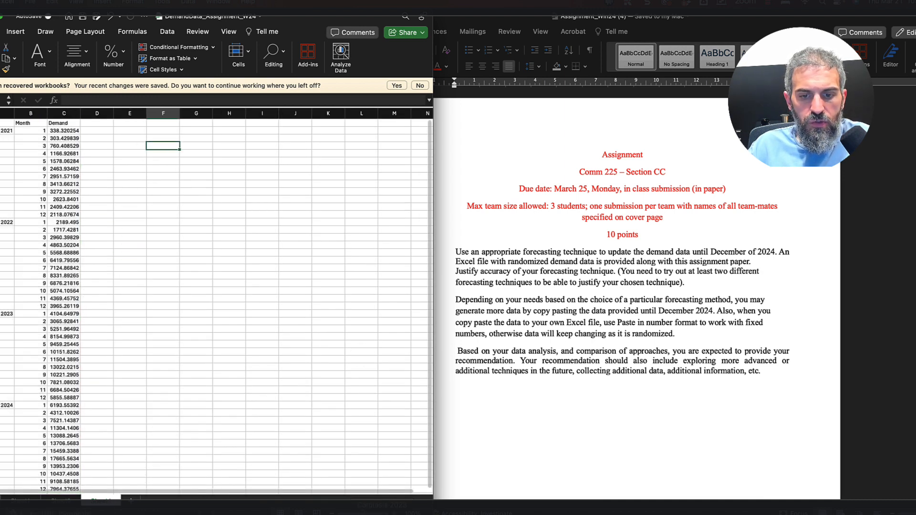
drag(362, 513, 365, 513)
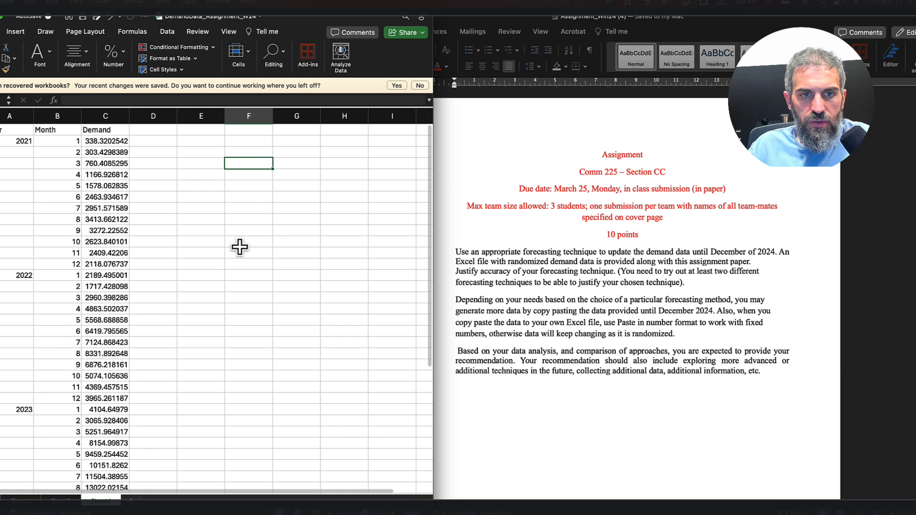
click(257, 140)
click(212, 143)
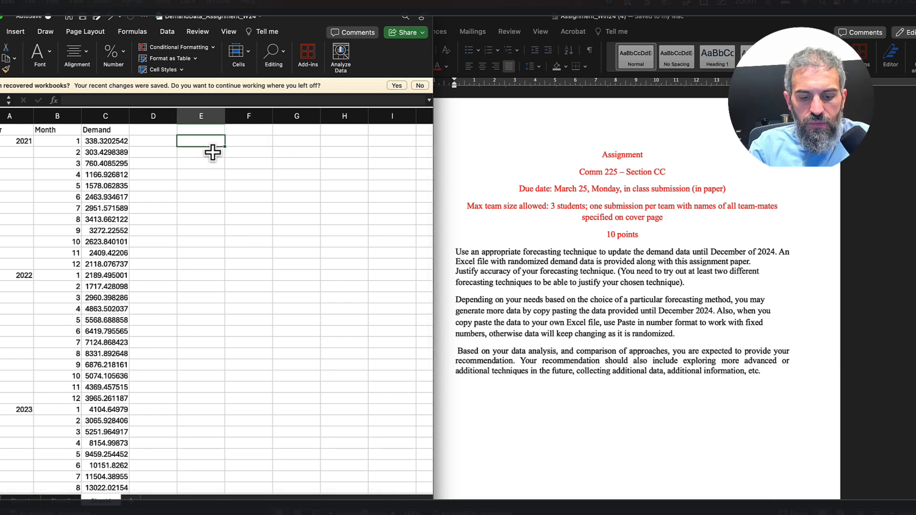
text(=)
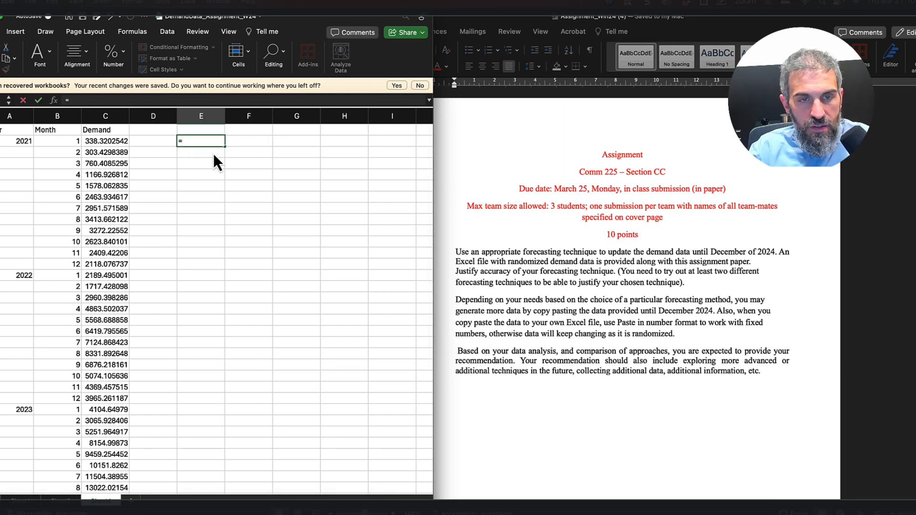
text(LINEST)
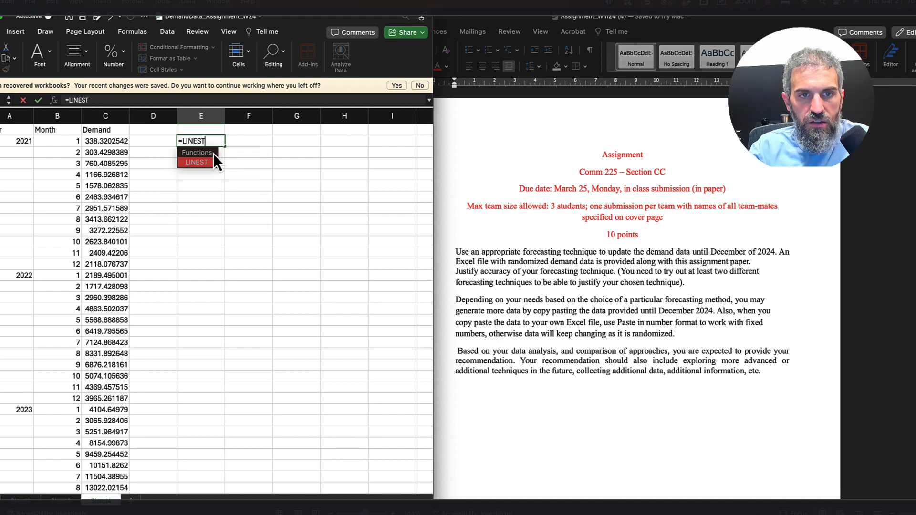
text(()
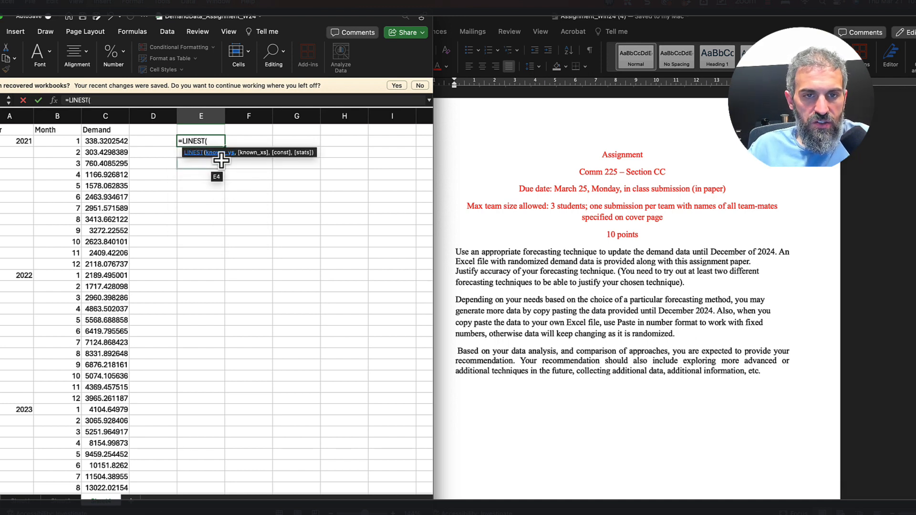
key(Escape)
Move the Demand column with its header from column C to column D, leaving column C empty
click(108, 135)
key(super+shift+Down)
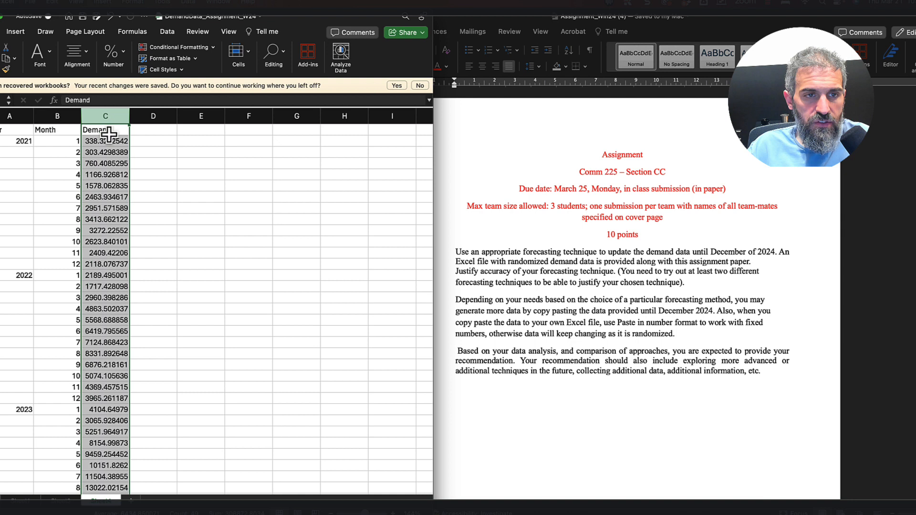
key(super+x)
click(143, 129)
key(super+v)
click(149, 163)
Head column C with T in C1 and number the first four periods 1 to 4 below it
click(110, 130)
text(T)
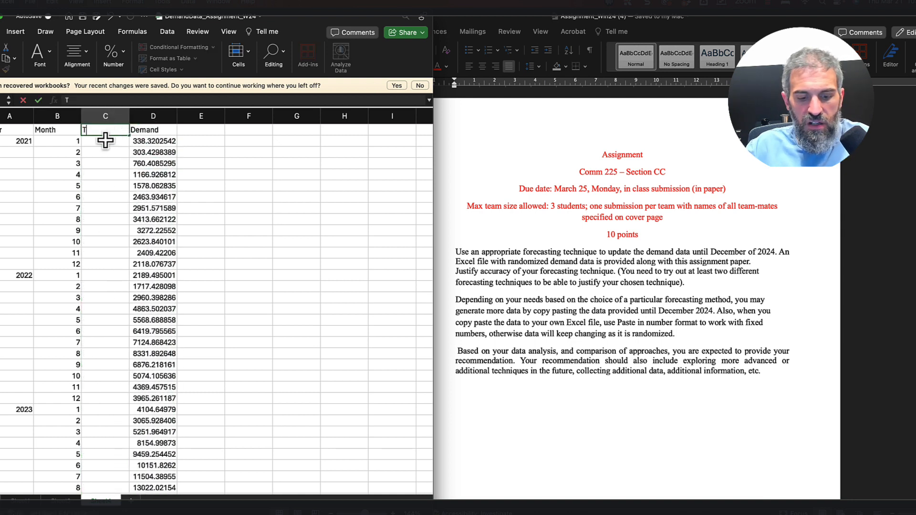
text(1)
key(Return)
text(2)
key(Return)
text(3)
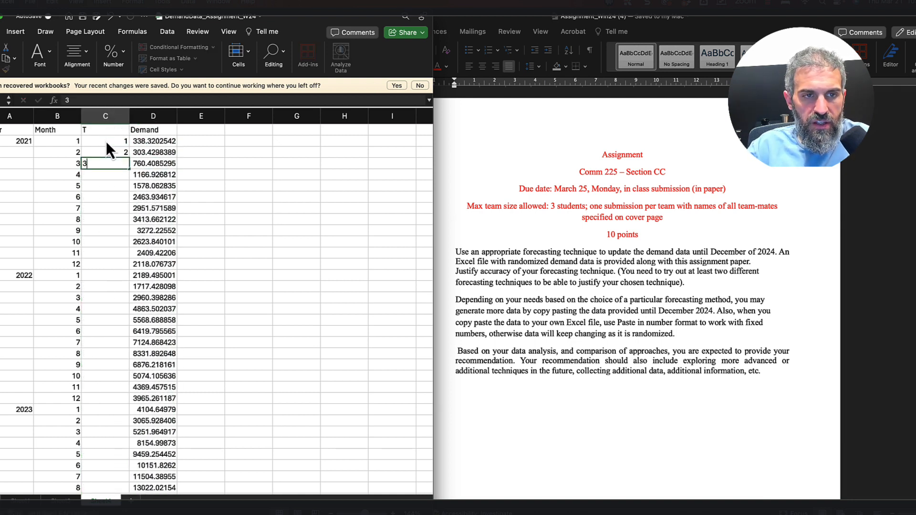
key(Return)
text(4)
key(Return)
Extend the T period numbering in column C down to 48, alongside the December 2024 demand
drag(106, 141, 124, 468)
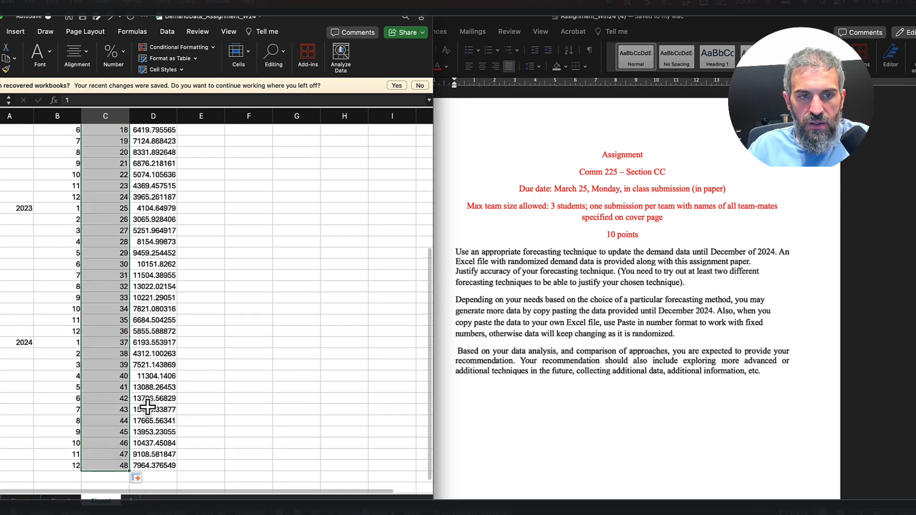
click(158, 354)
scroll(173, 353, up, 5)
scroll(173, 353, up, 5)
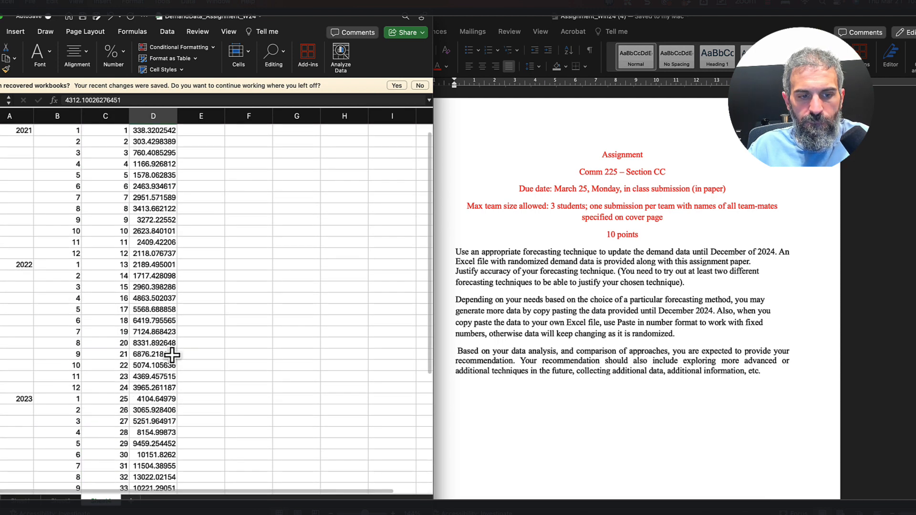
click(235, 365)
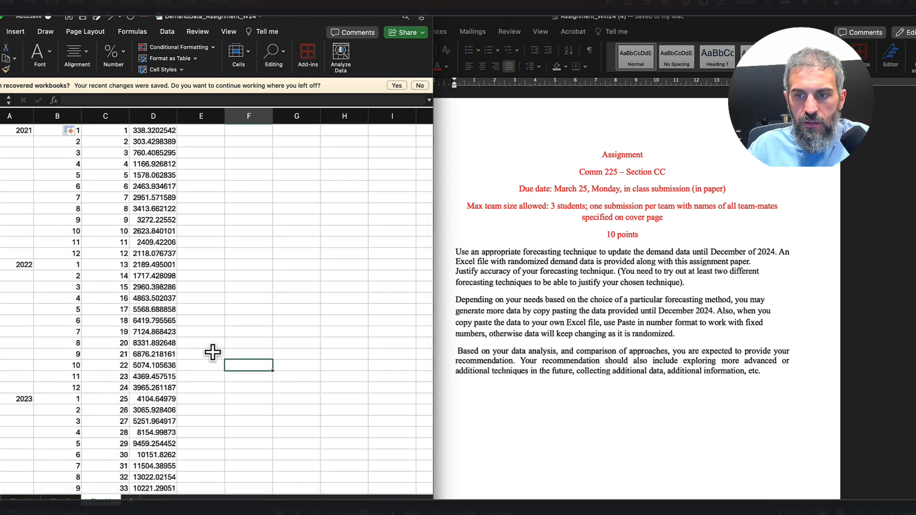
scroll(212, 352, up, 1)
scroll(213, 352, up, 1)
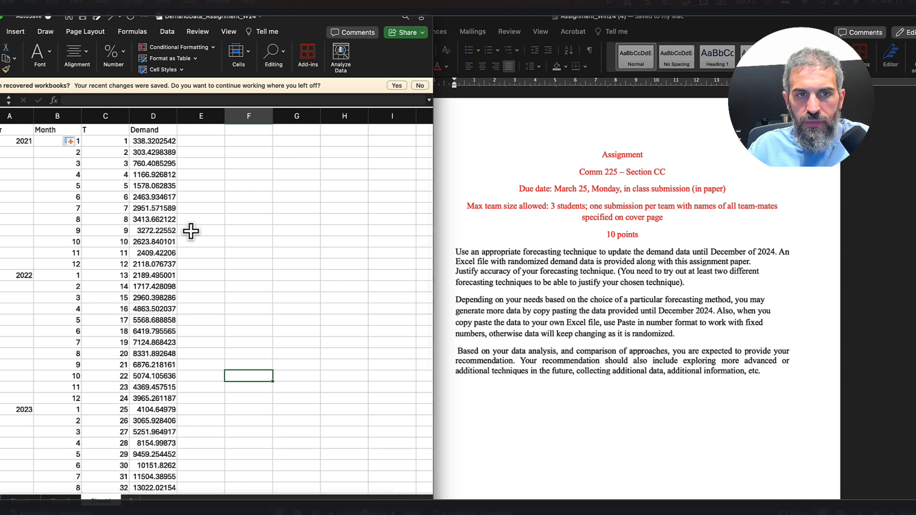
Enter =LINEST(D2:D49,C2:C49) in F2 to regress demand on the period number T
click(257, 142)
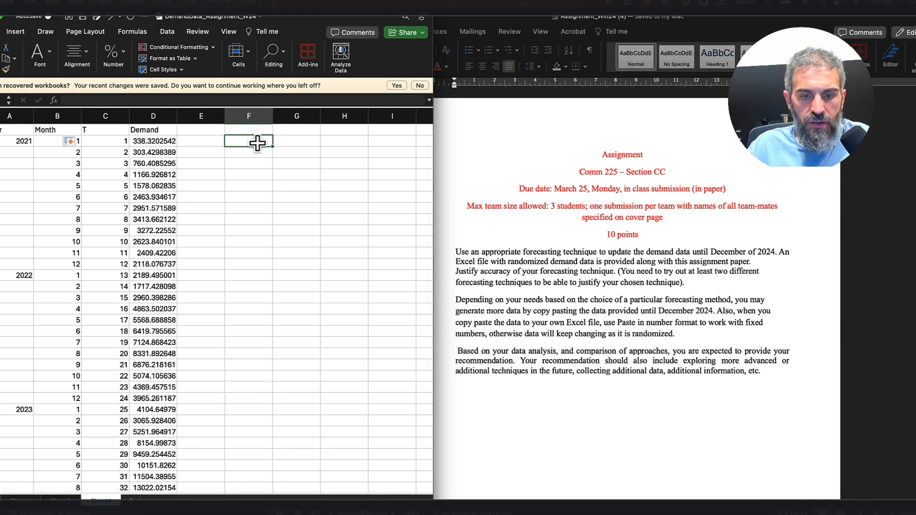
text(=LINEST()
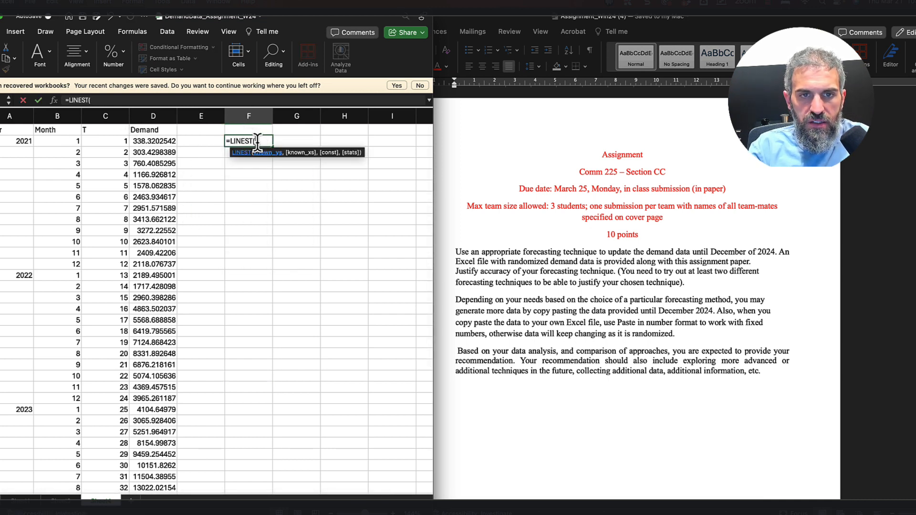
click(168, 143)
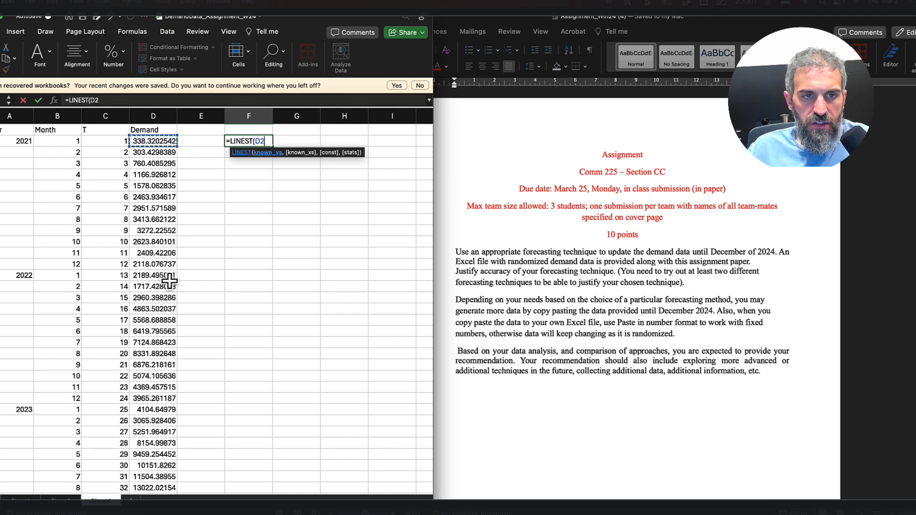
scroll(165, 286, down, 10)
shift+click(157, 256)
scroll(167, 263, up, 12)
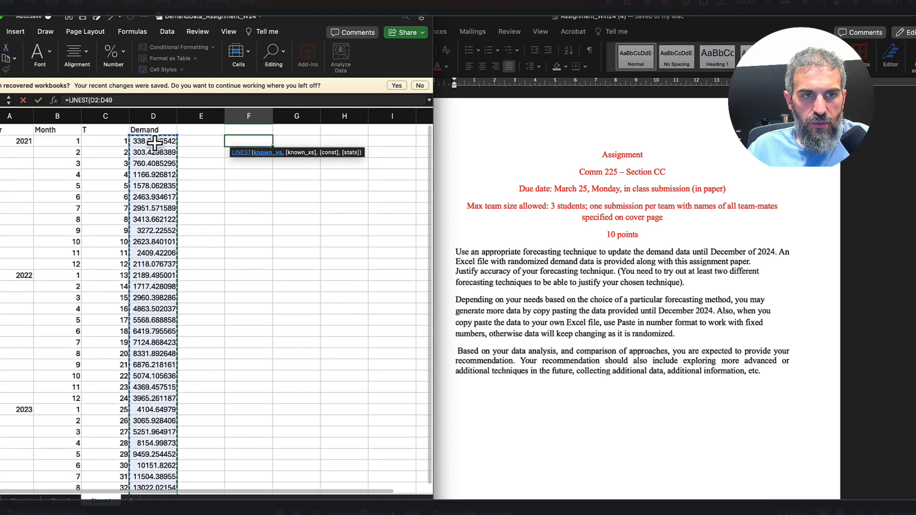
text(,)
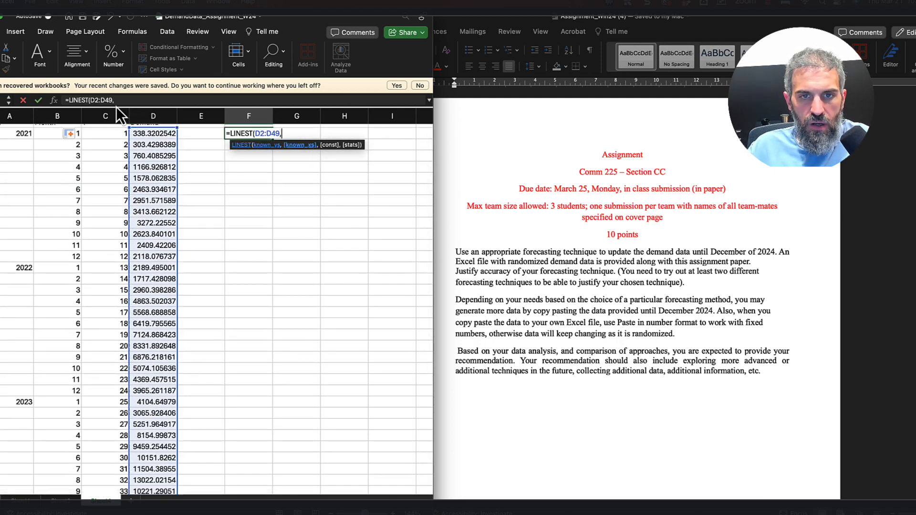
click(102, 134)
scroll(103, 288, down, 2)
scroll(104, 289, down, 8)
shift+click(112, 315)
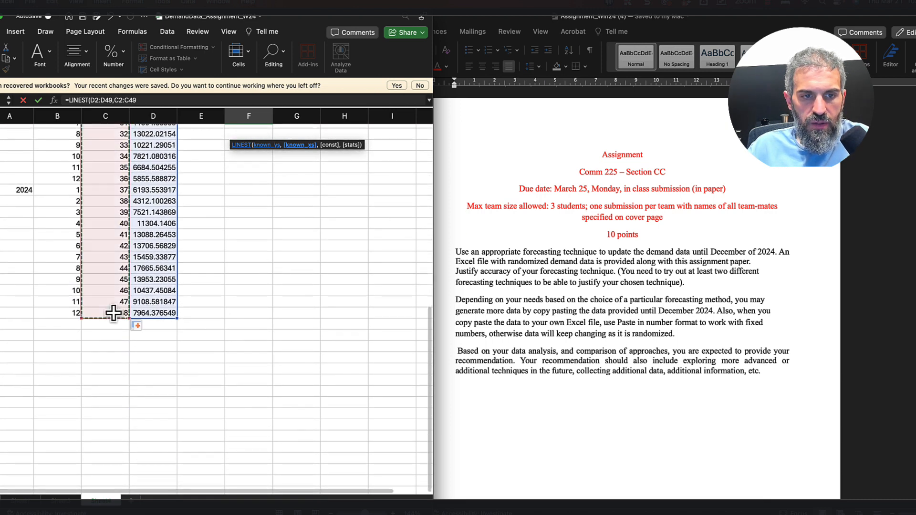
scroll(113, 311, up, 10)
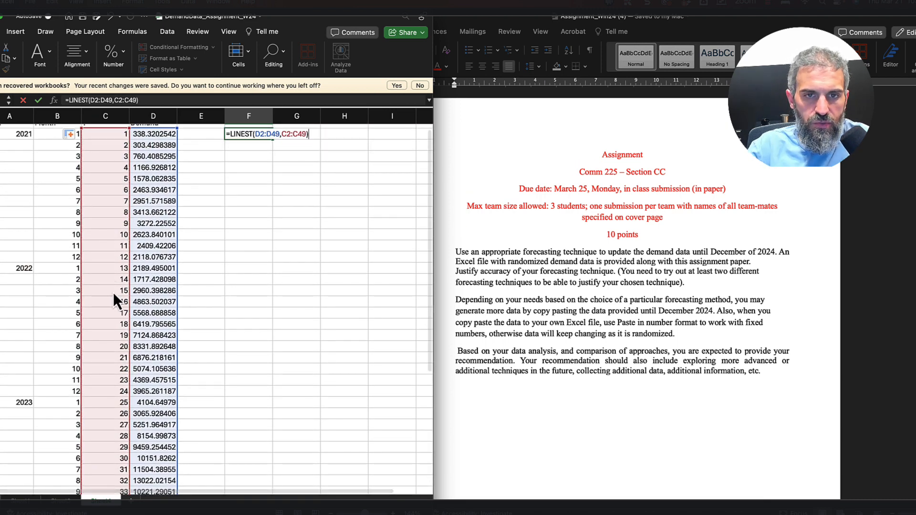
key(Return)
scroll(114, 292, up, 1)
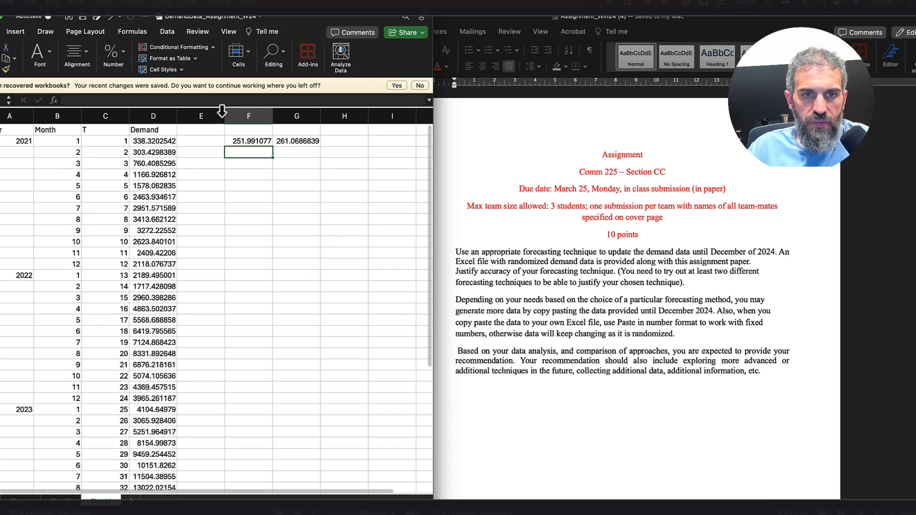
Label the LINEST results with the headers SLOPE in F1 and INTERCEPT in G1
click(241, 131)
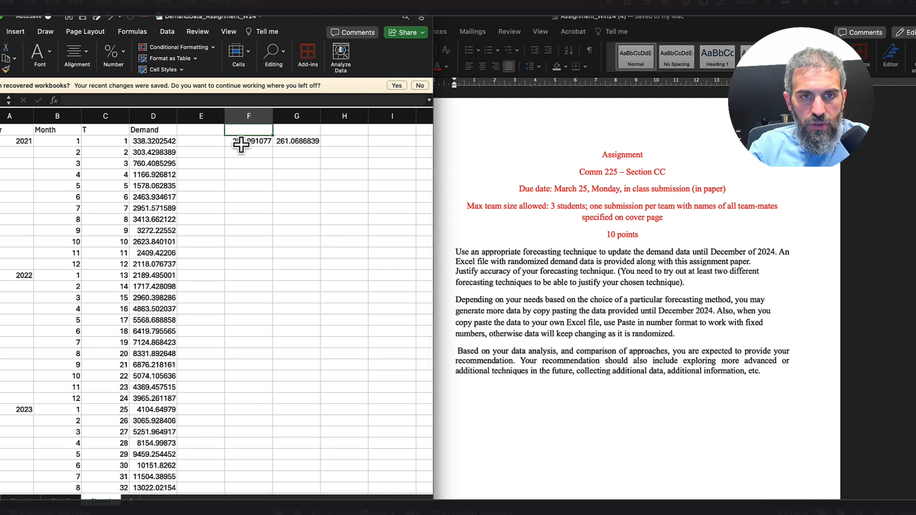
text(sLOP)
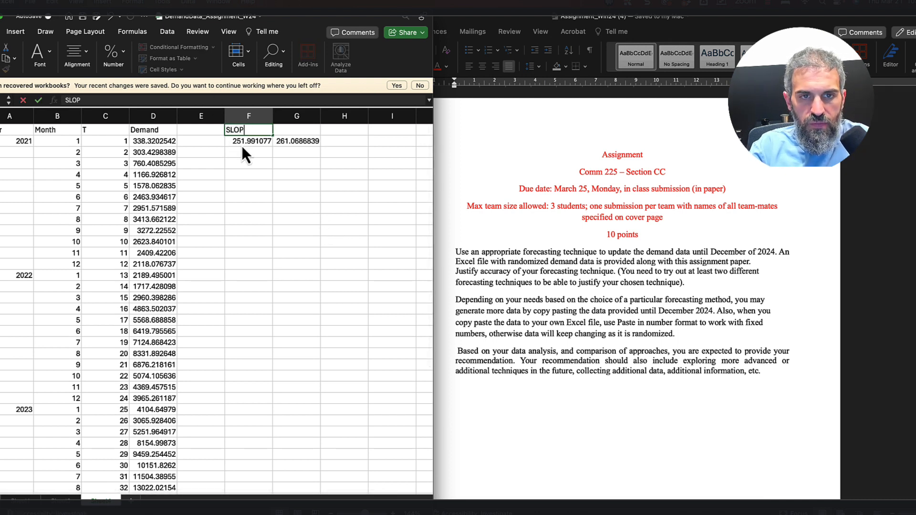
text(E)
key(Tab)
text(INTERCEPT)
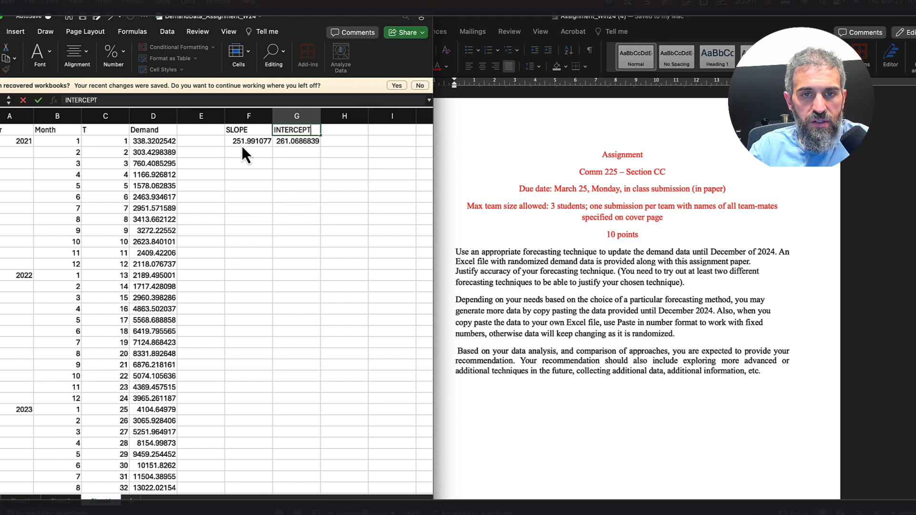
key(Return)
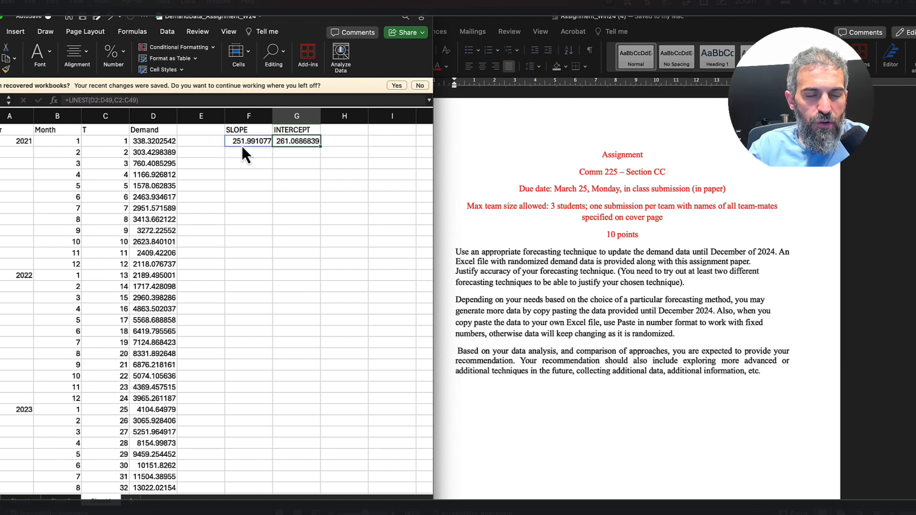
key(Down)
key(Left)
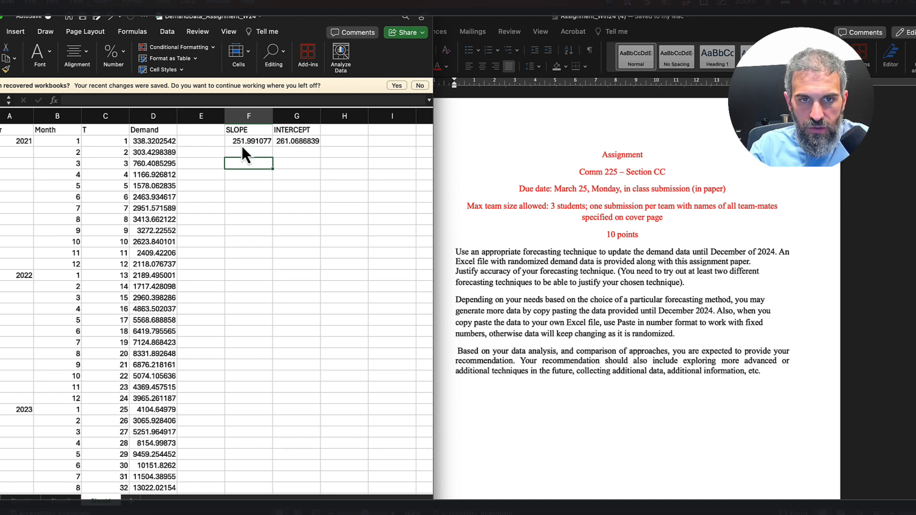
text(=SLOPE()
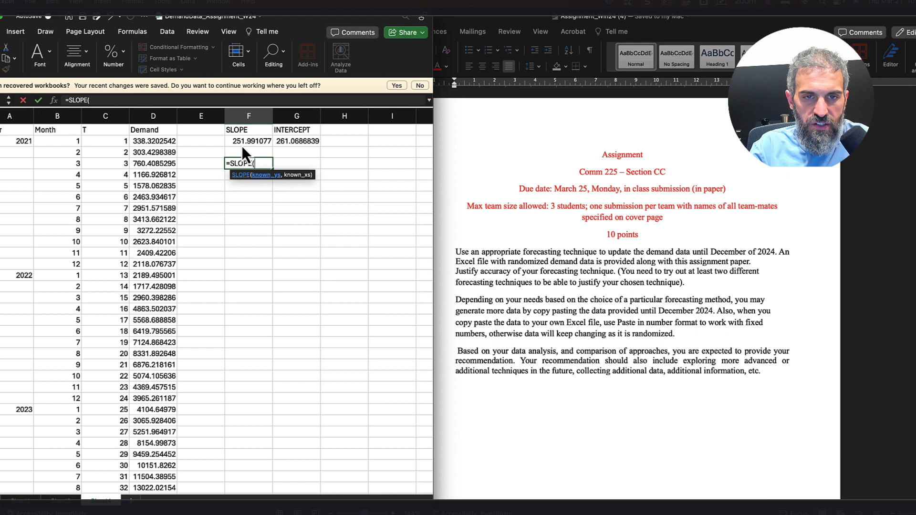
key(Escape)
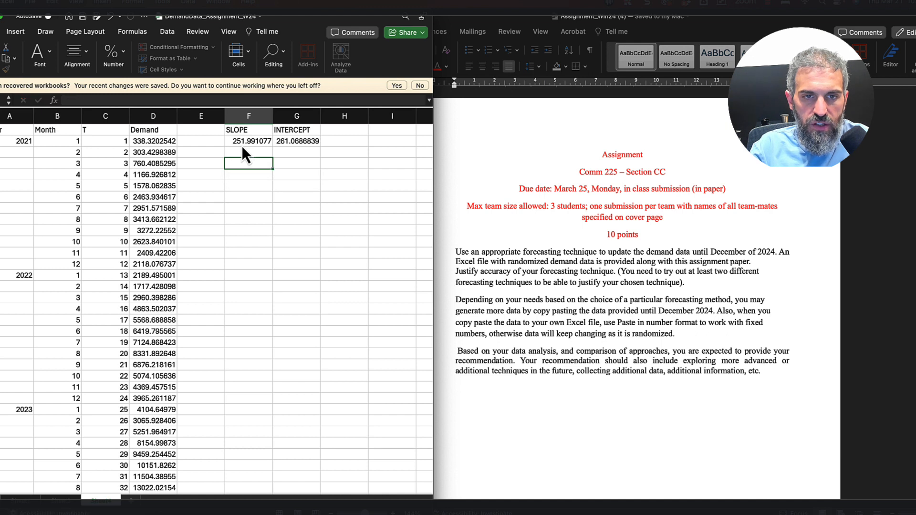
Move the SLOPE and INTERCEPT block one column over to G1:H2 to free column F
text(=INTERCEPT()
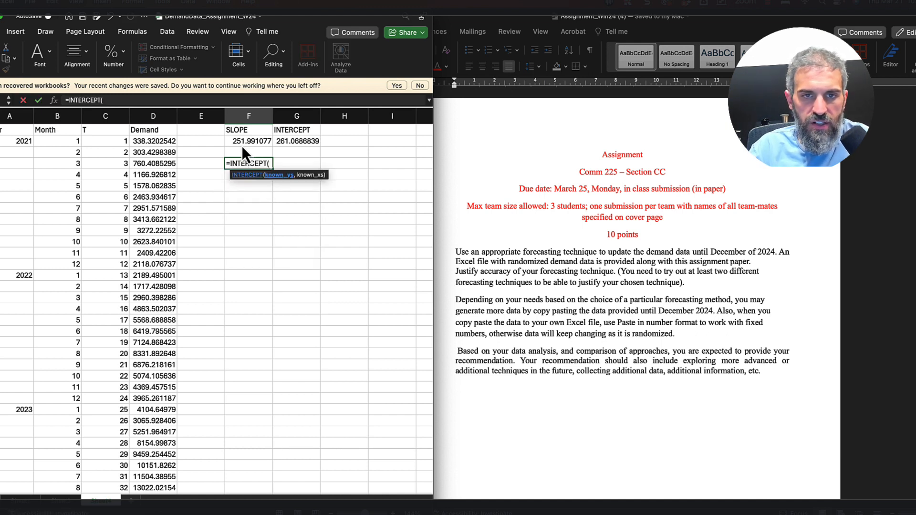
key(Escape)
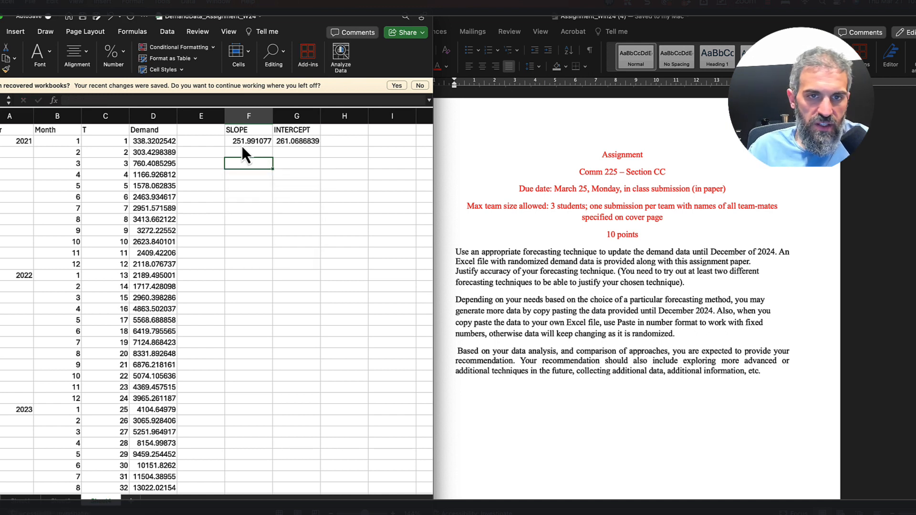
drag(242, 131, 356, 128)
click(289, 172)
Head column E with F in E1 and enter the regression forecast =$G$2*C2+$H$2 in E2
click(197, 134)
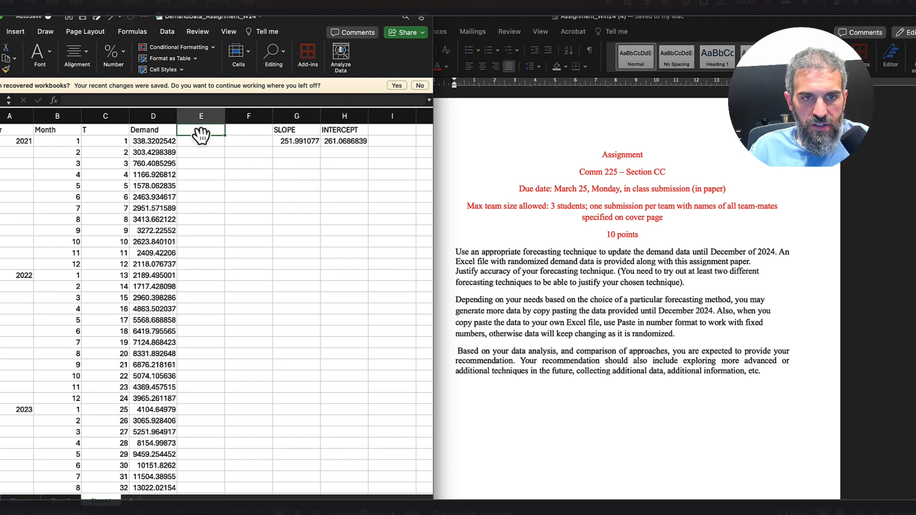
text(F)
click(194, 142)
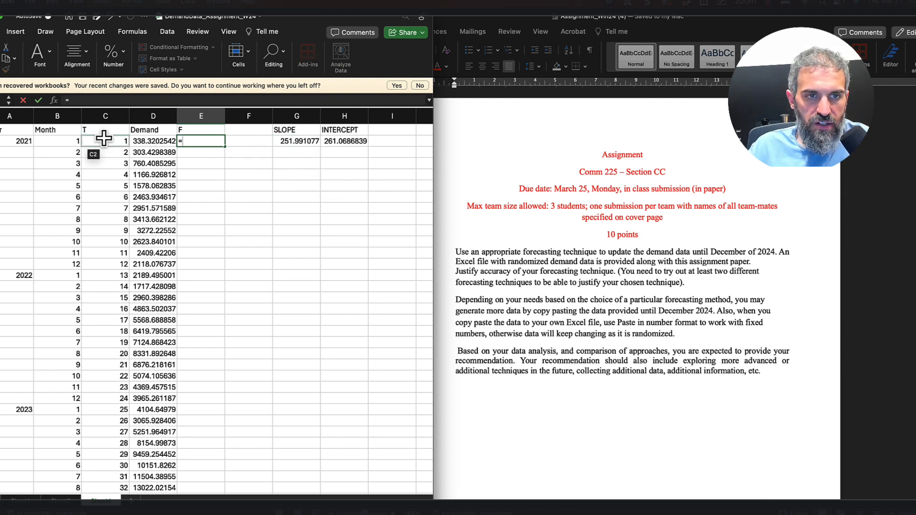
click(303, 140)
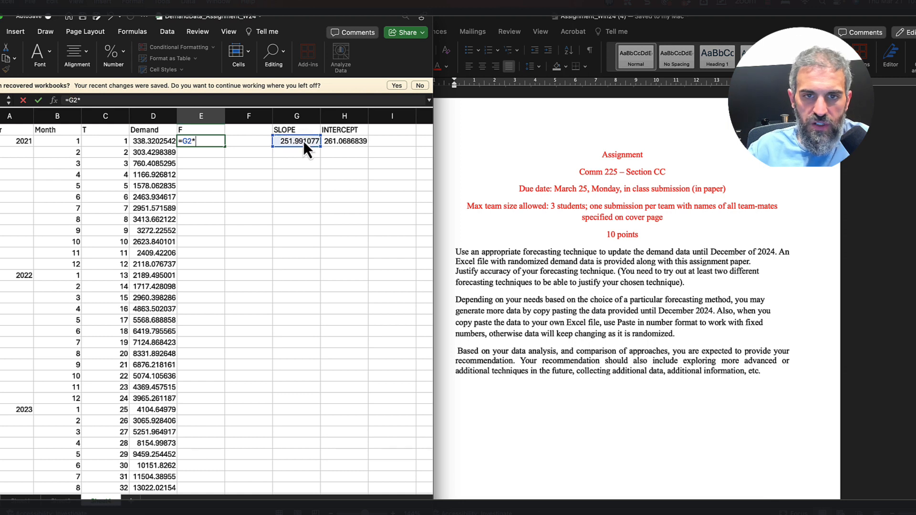
drag(107, 141, 109, 148)
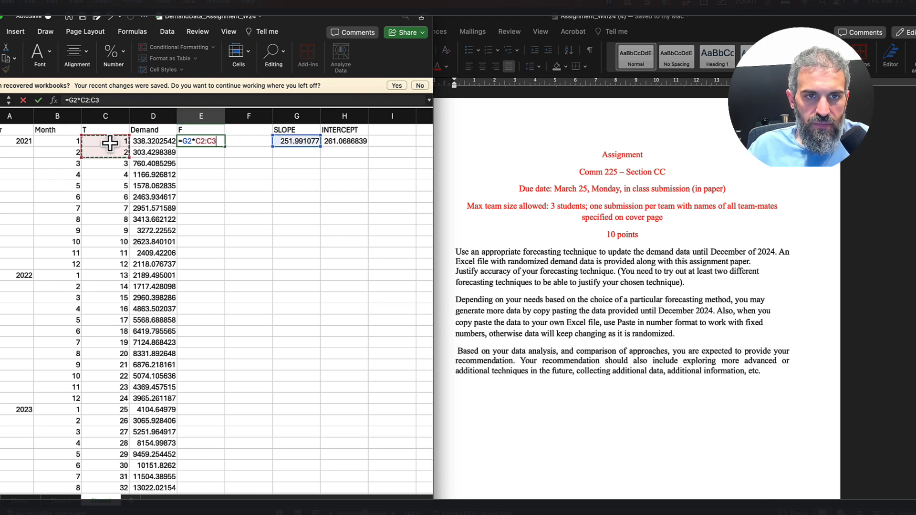
click(110, 143)
text(+)
click(334, 142)
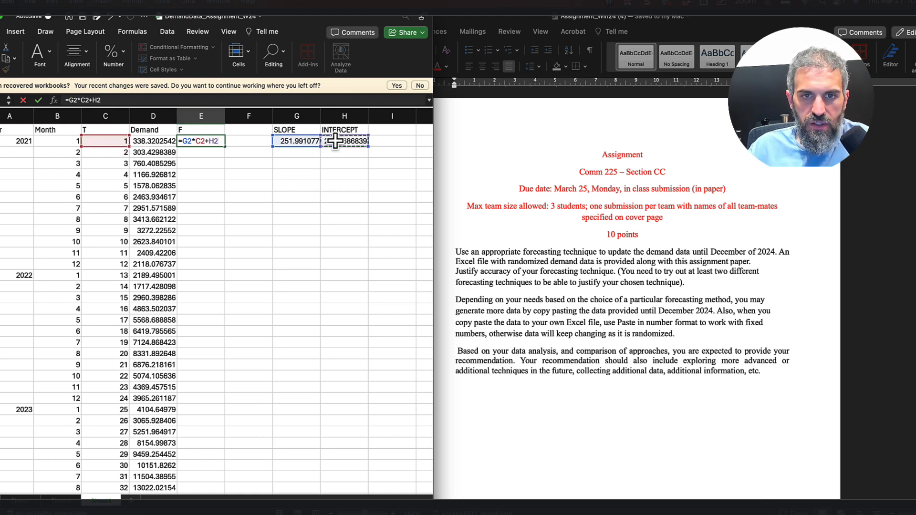
click(69, 100)
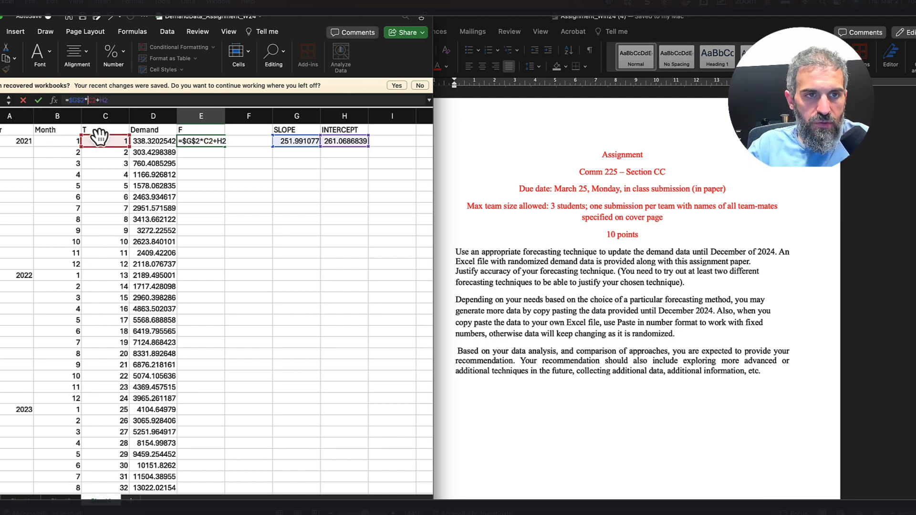
text($)
key(Return)
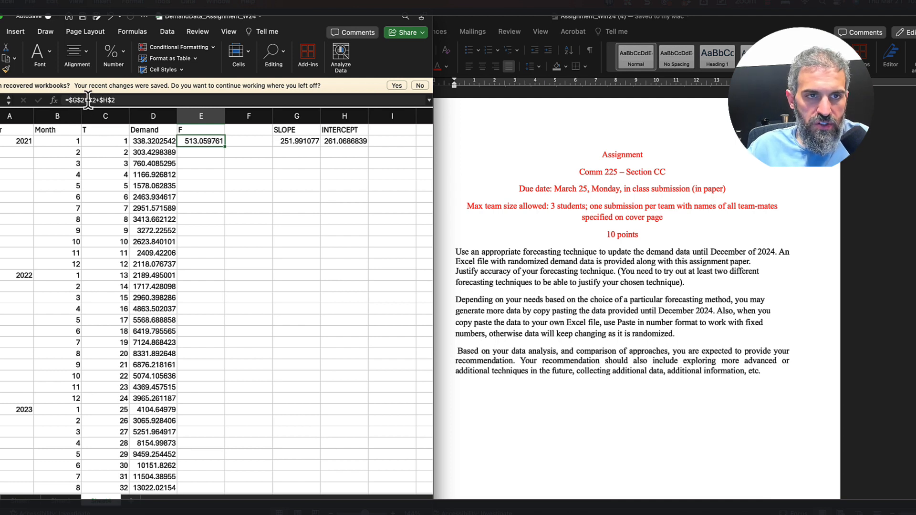
Fill the regression forecast formula down column E to row 49 and check the references in a copied cell
scroll(206, 229, down, 7)
scroll(206, 228, down, 4)
shift+click(198, 311)
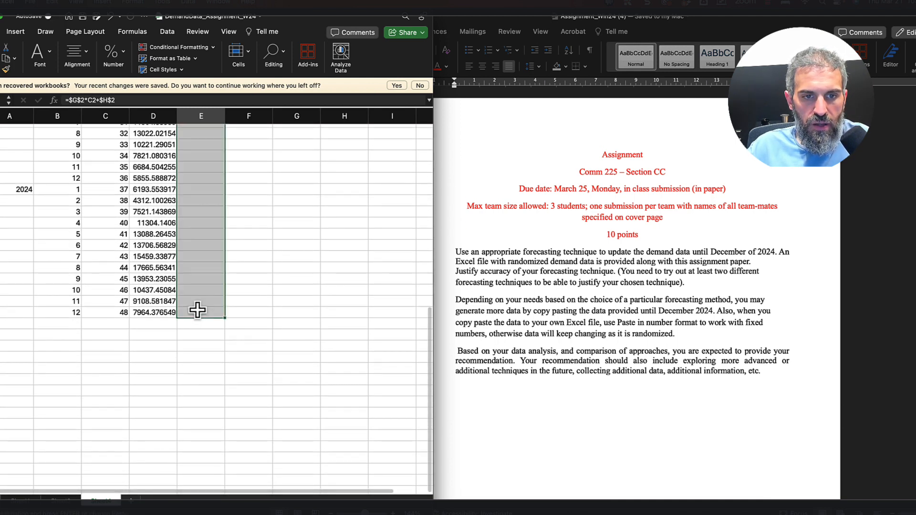
key(Return)
click(246, 266)
drag(202, 140, 194, 433)
click(193, 434)
click(137, 100)
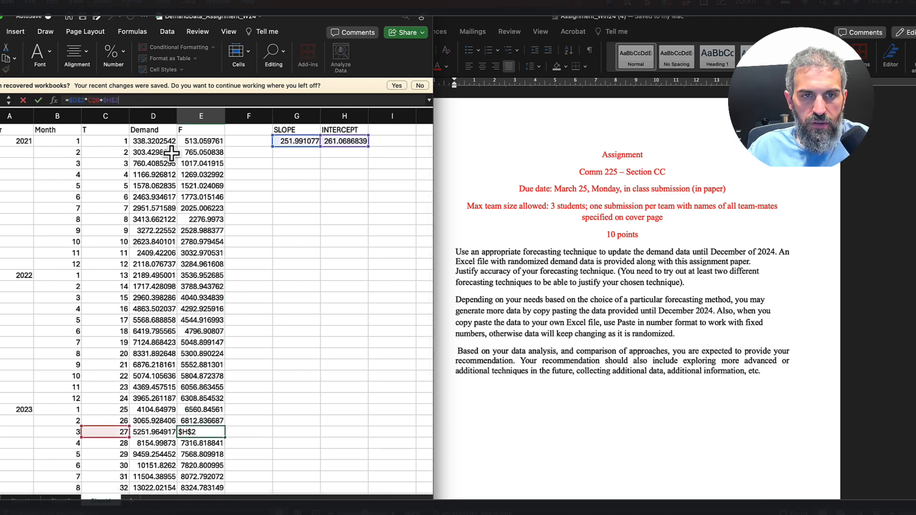
key(Escape)
Move the SLOPE and INTERCEPT block to H1:I2 and head column F with Error, following the trend-adjusted forecast sheet
drag(307, 132, 380, 141)
click(334, 186)
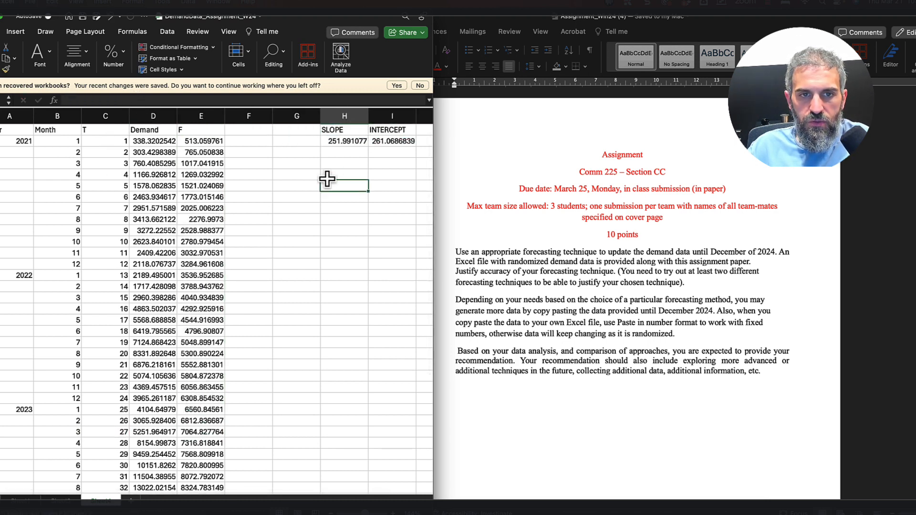
click(60, 501)
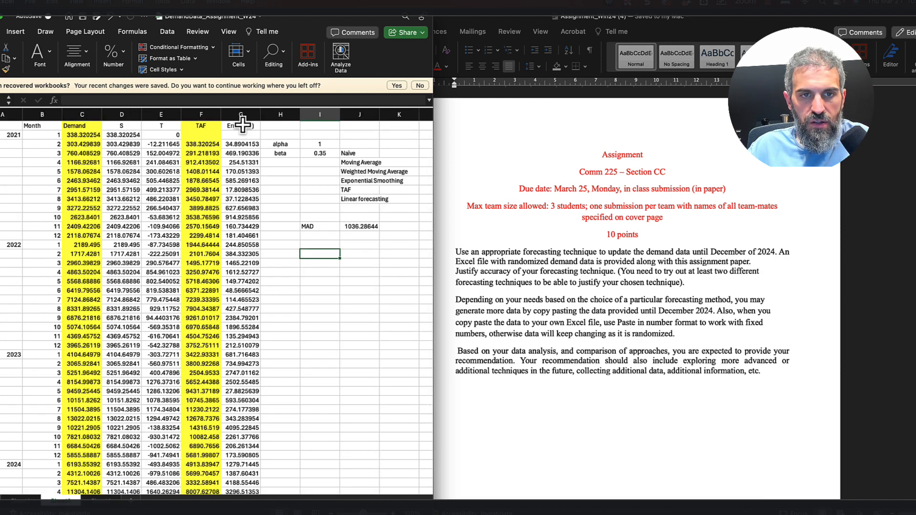
click(101, 501)
click(241, 129)
text(Error)
key(Return)
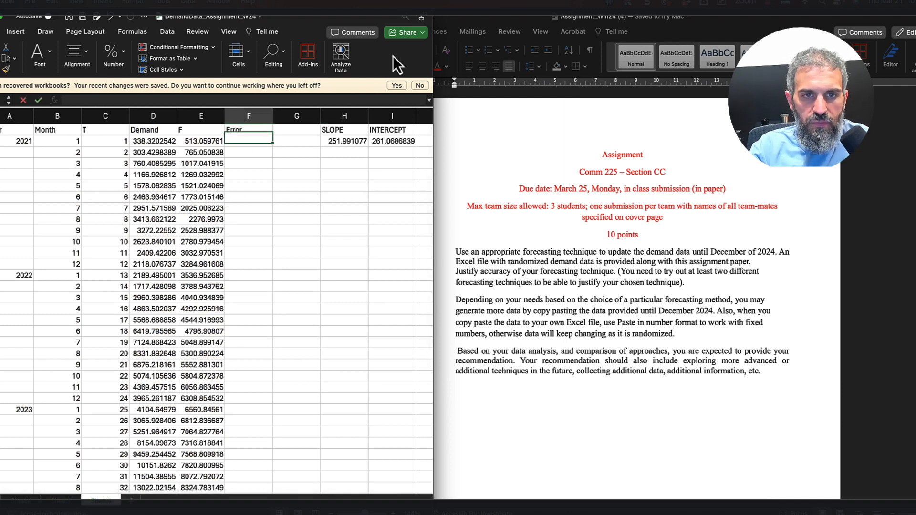
Enter =ABS(D2-E2) in F2 to calculate the absolute error between demand and regression forecast
text(=abs()
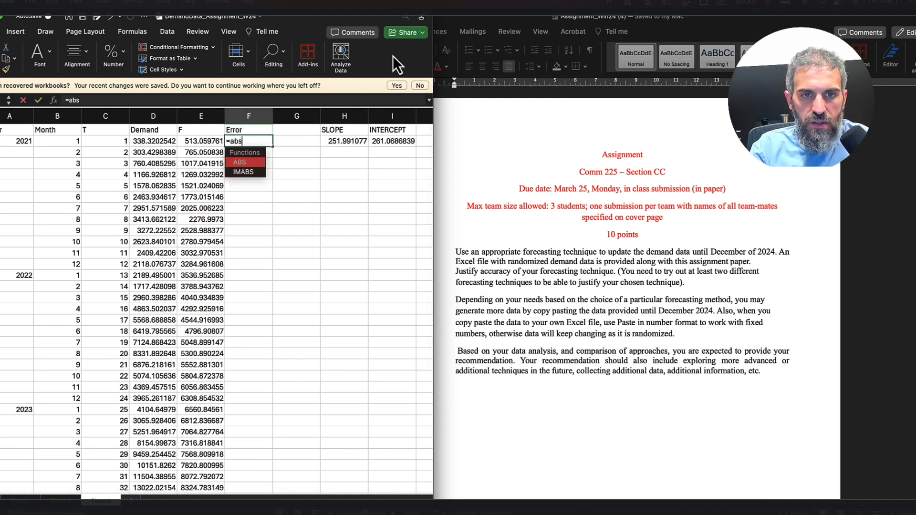
click(145, 140)
click(203, 138)
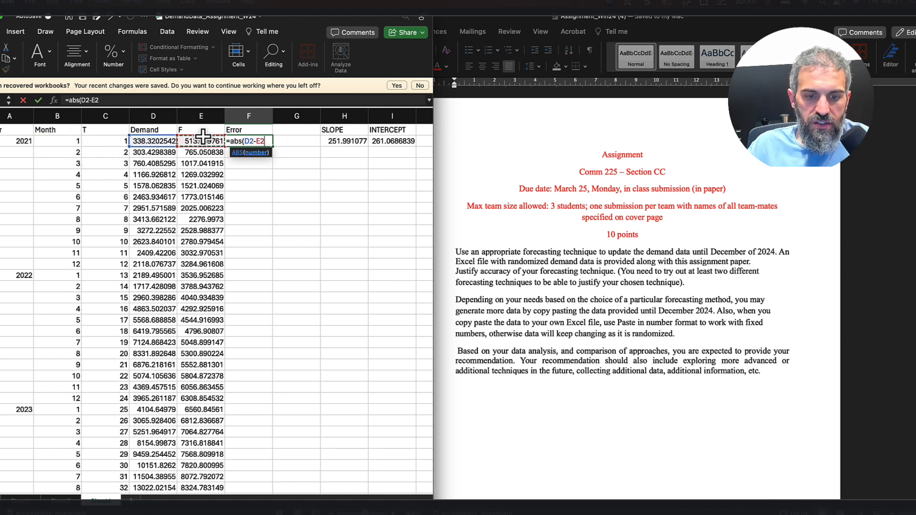
key(ctrl+Return)
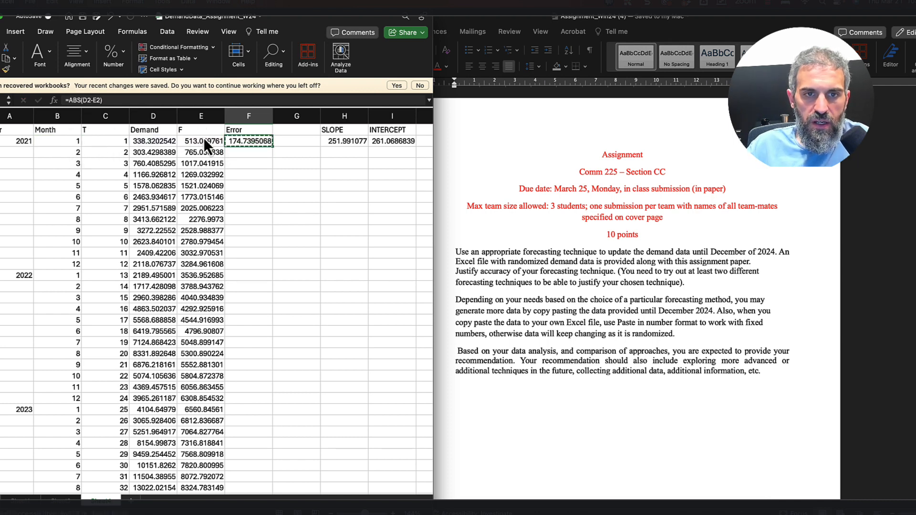
Fill the absolute error formula from F2 down to F49, the December 2024 row
scroll(382, 345, down, 3)
scroll(382, 345, down, 5)
shift+click(243, 418)
key(ctrl+d)
scroll(248, 334, up, 8)
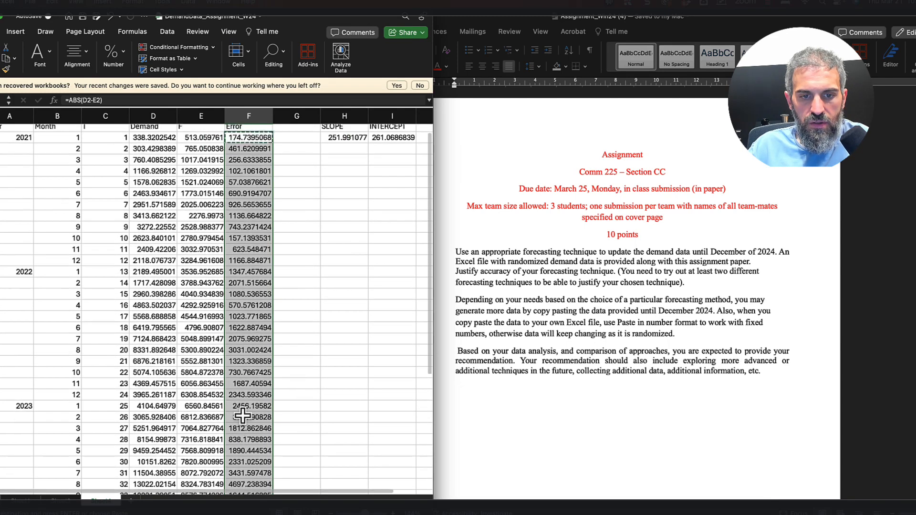
Label cell H8 as MAD, correcting the mistyped entry
click(343, 210)
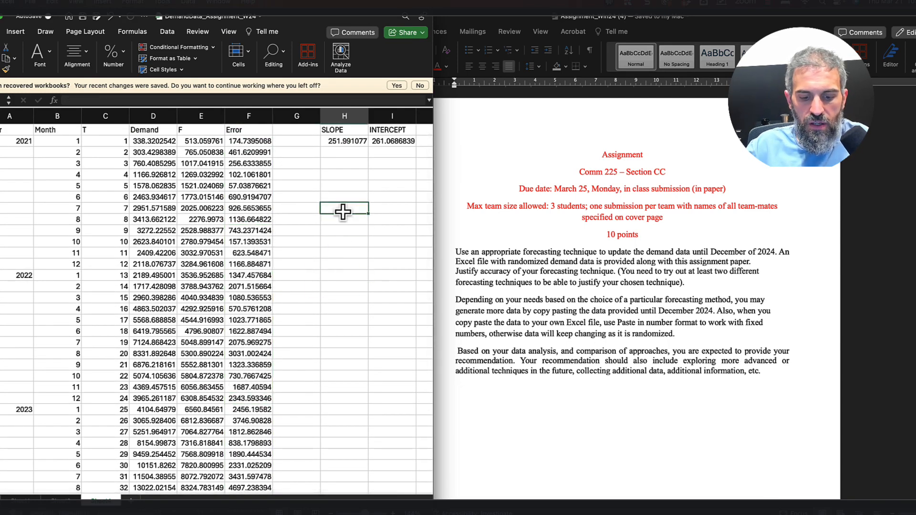
text(MAC)
key(Tab)
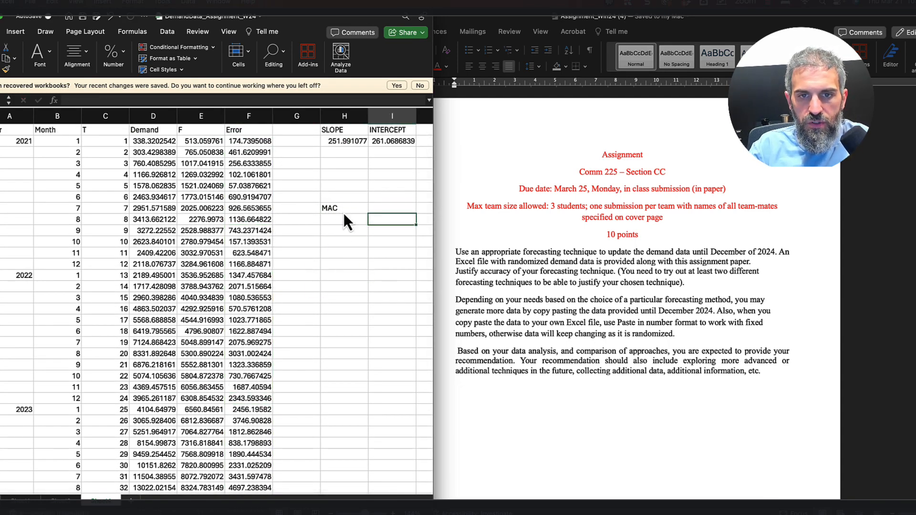
key(Up)
key(Left)
text(MAD)
Enter =AVERAGE(F2:F49) in I8 to calculate the regression forecast's MAD
key(Tab)
text(=a)
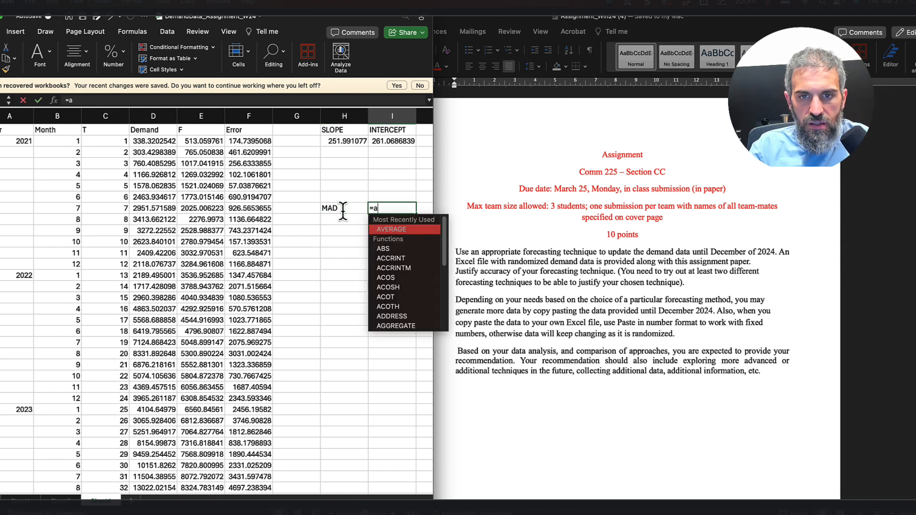
text(verage()
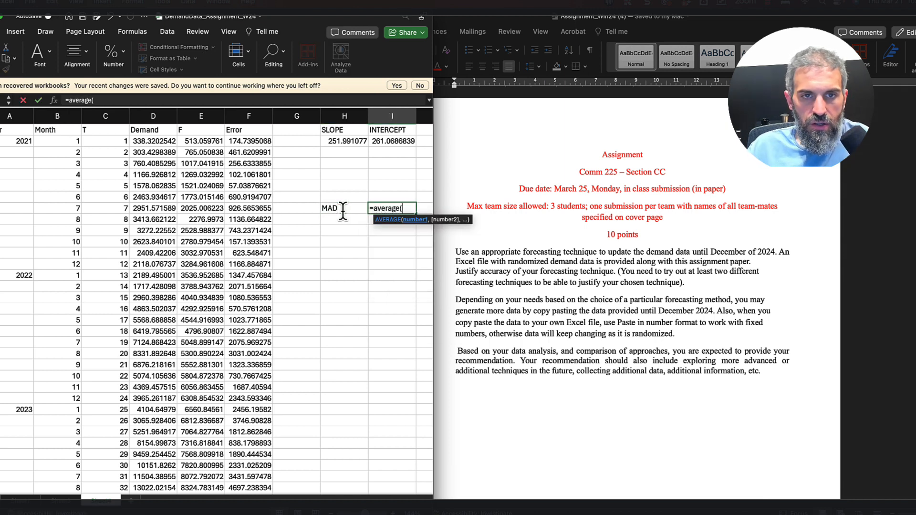
drag(250, 141, 261, 424)
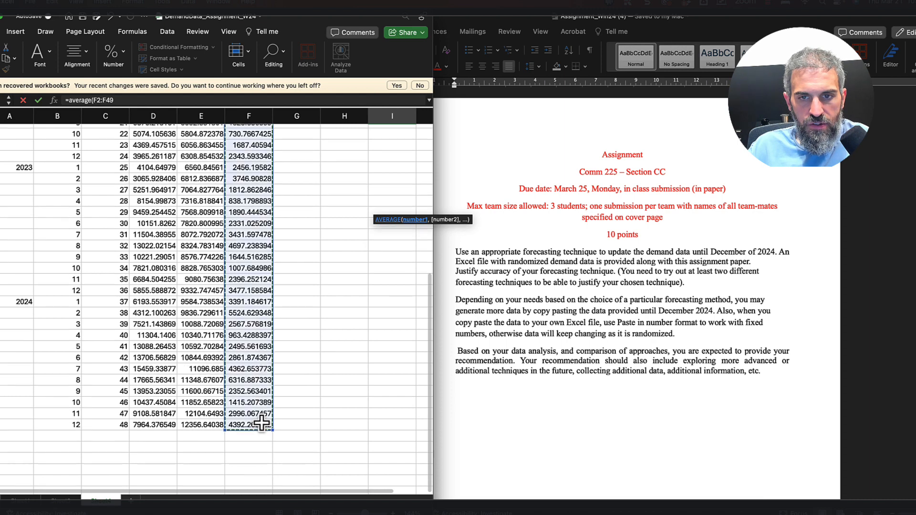
key(Return)
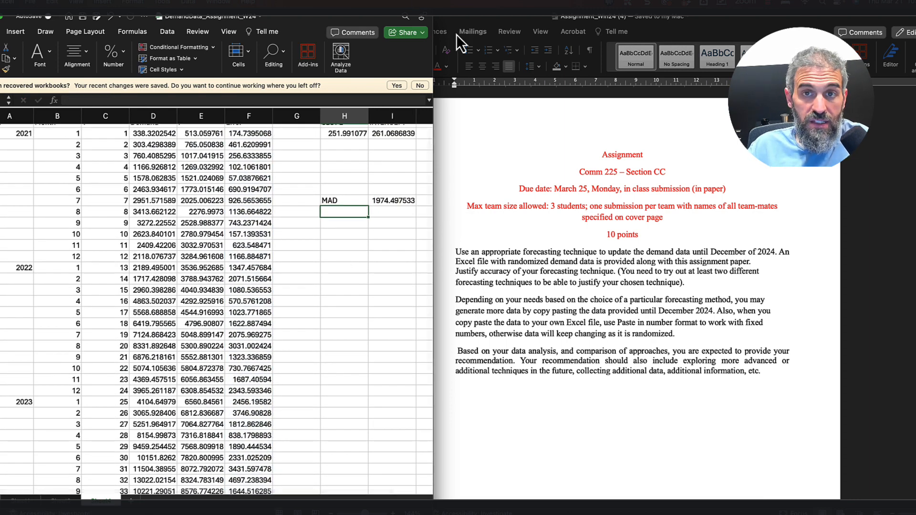
Widen the workbook window and compare the trend-adjusted forecast's MAD and method list with the regression sheet's MAD
drag(430, 16, 480, 17)
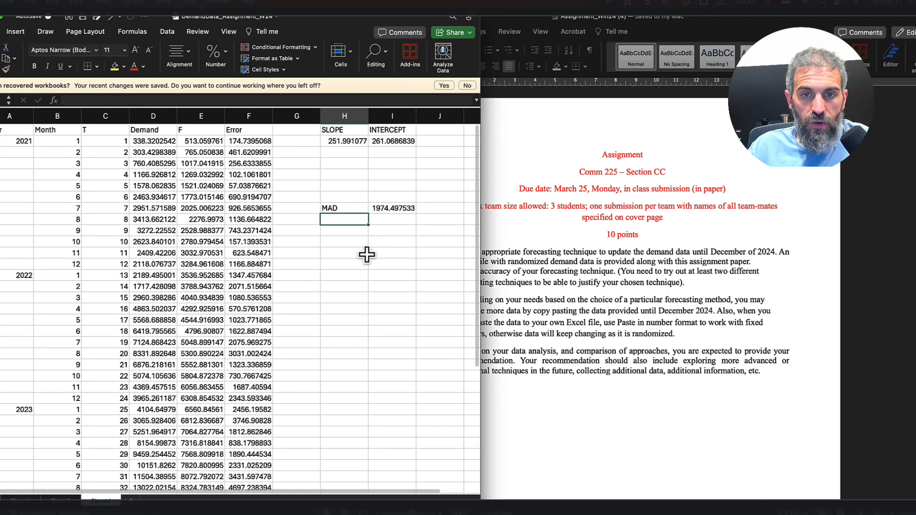
click(61, 501)
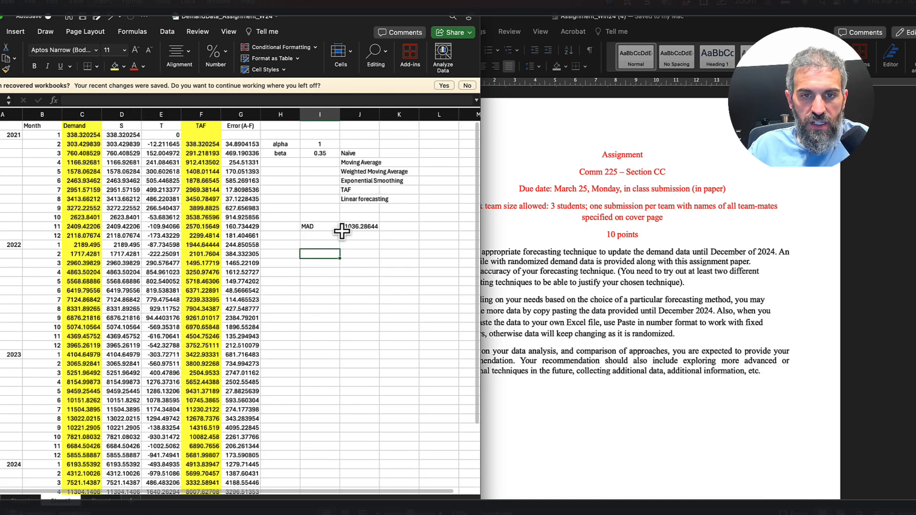
click(344, 227)
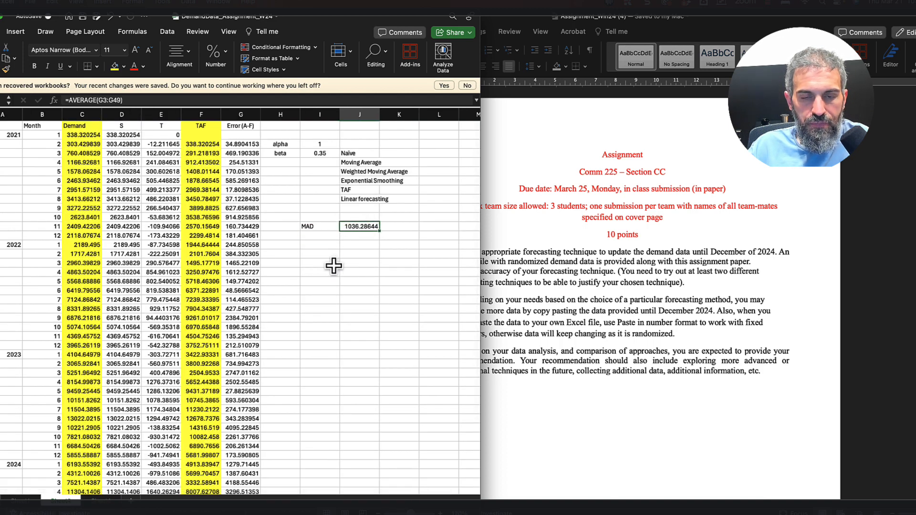
click(105, 501)
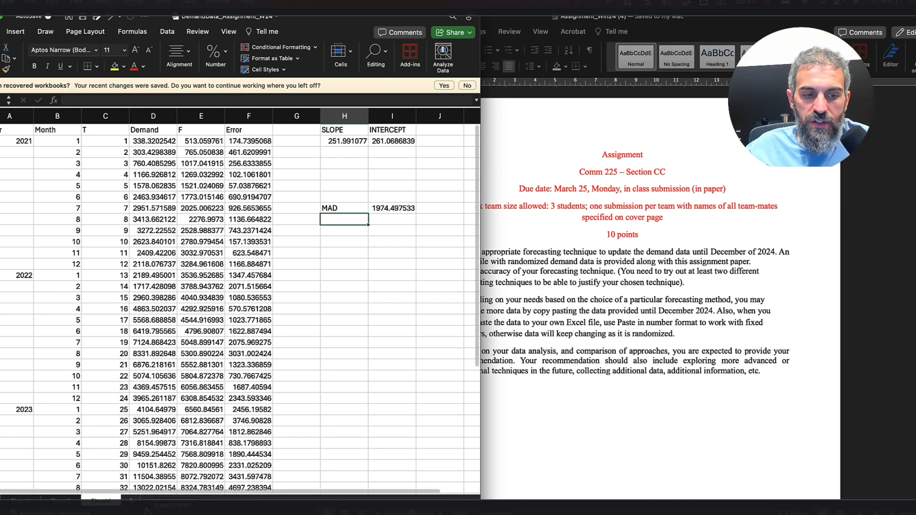
click(61, 503)
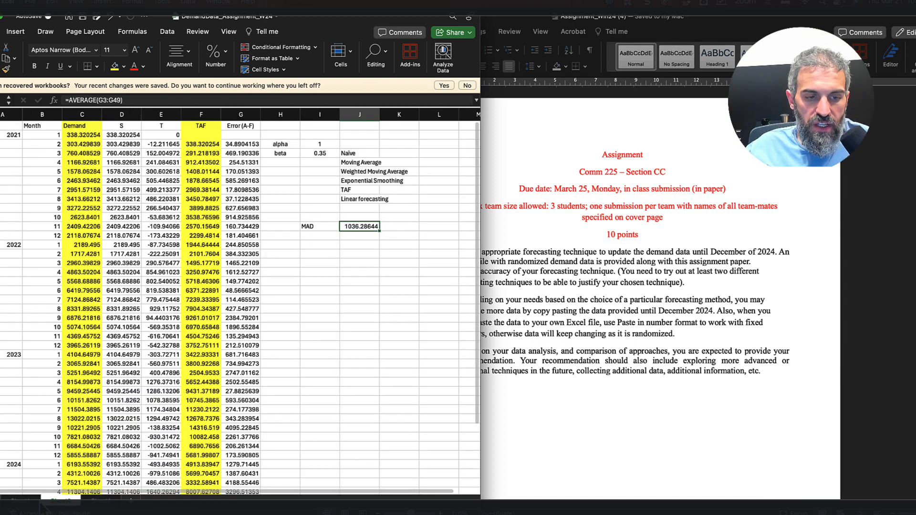
click(352, 153)
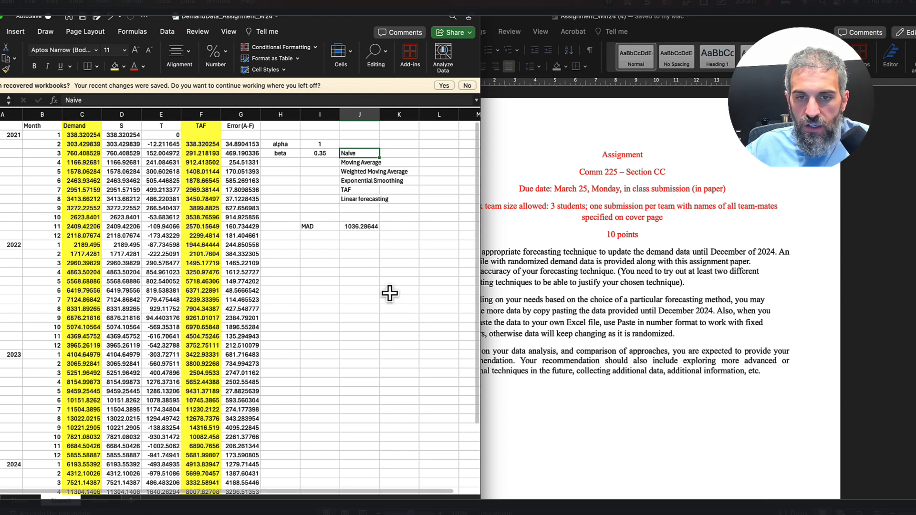
click(100, 500)
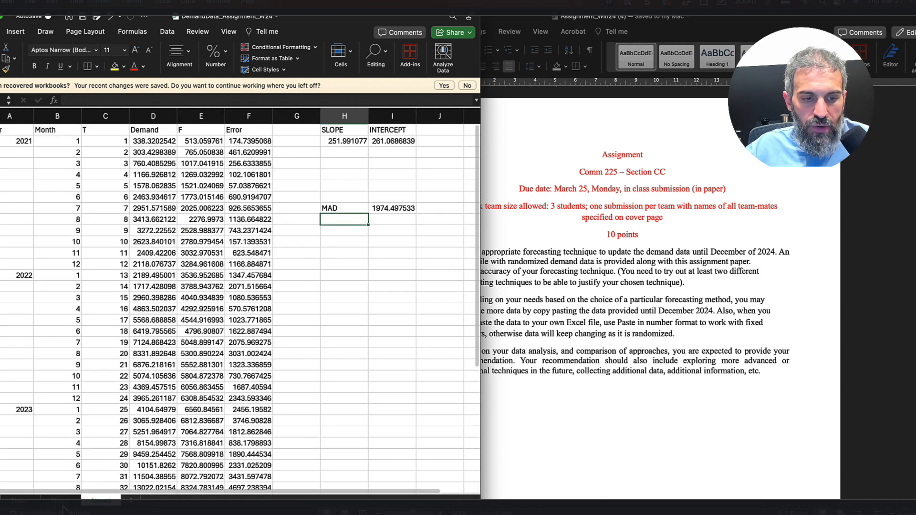
Review the alpha value and MAD on the trend-adjusted sheet, and check them against the MAD on the regression sheet
click(61, 501)
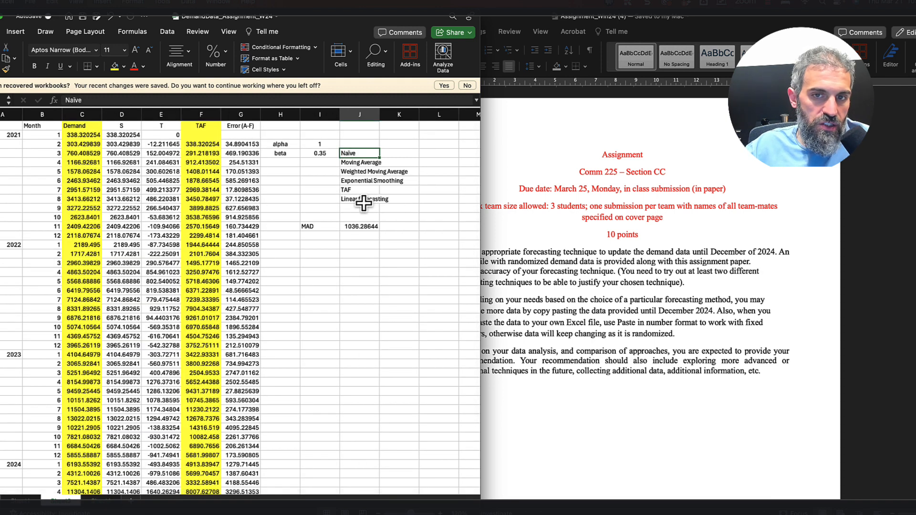
drag(288, 144, 316, 144)
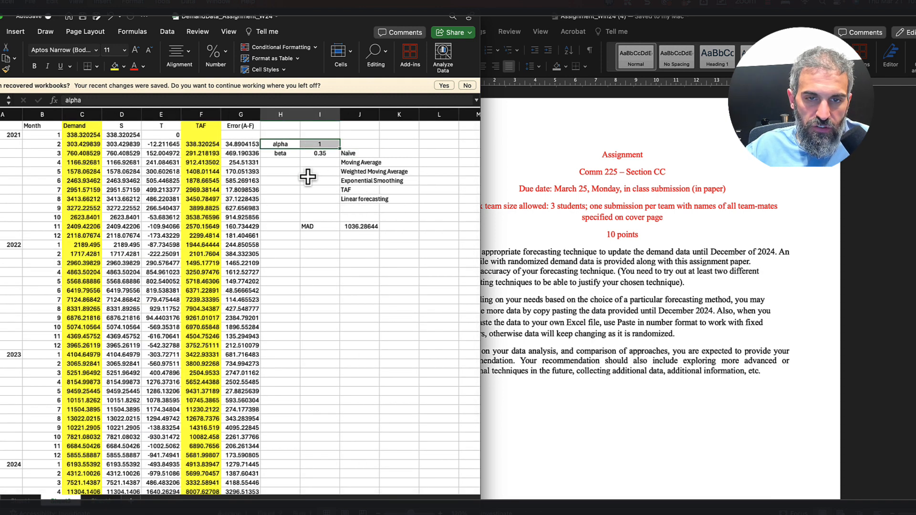
drag(362, 228, 390, 212)
click(360, 247)
click(101, 501)
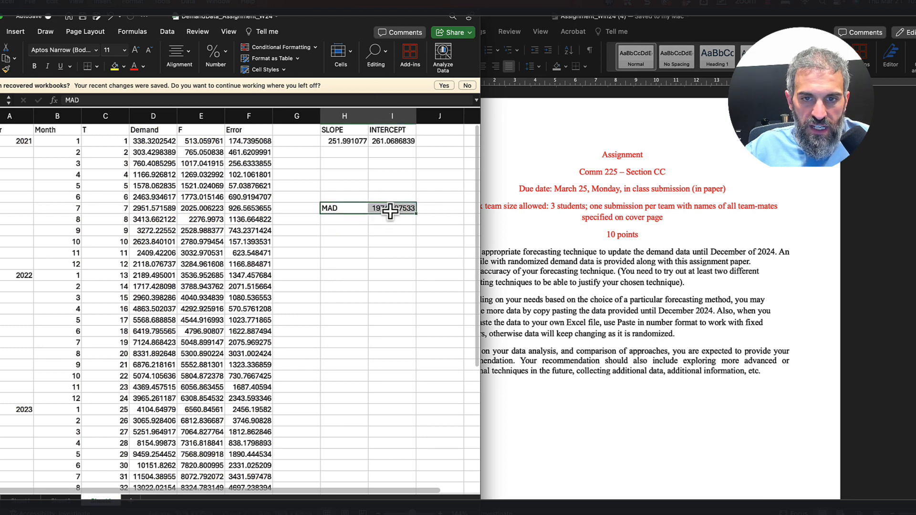
click(383, 230)
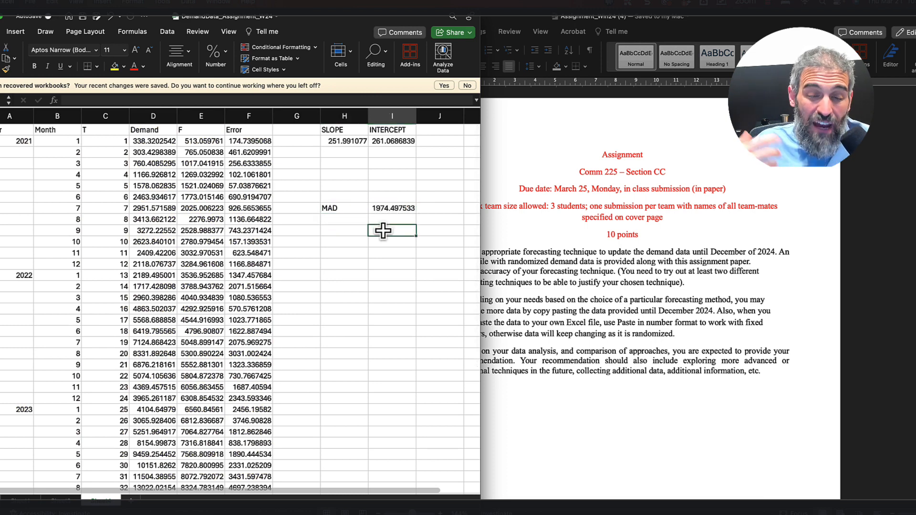
Switch to the Word assignment to read its requirement on recommending more advanced techniques and additional data, and return to the Excel workbook
click(652, 329)
drag(556, 365, 747, 371)
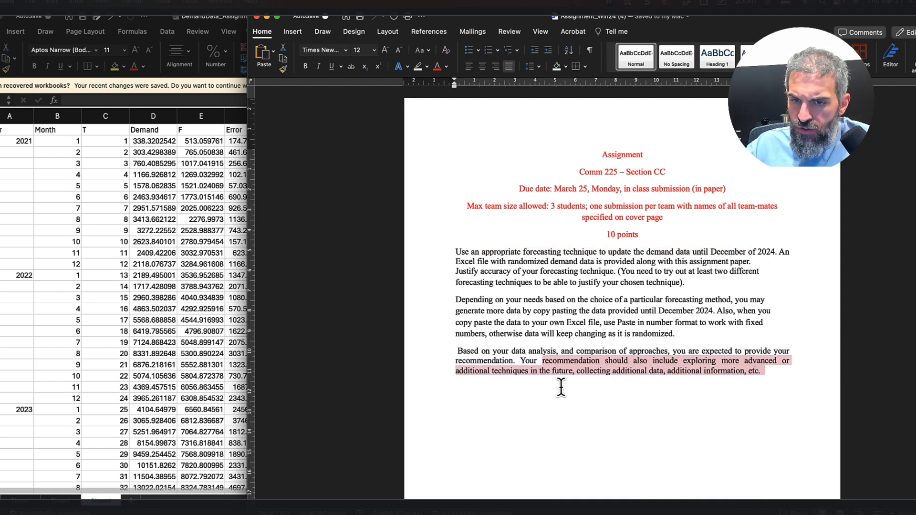
click(588, 377)
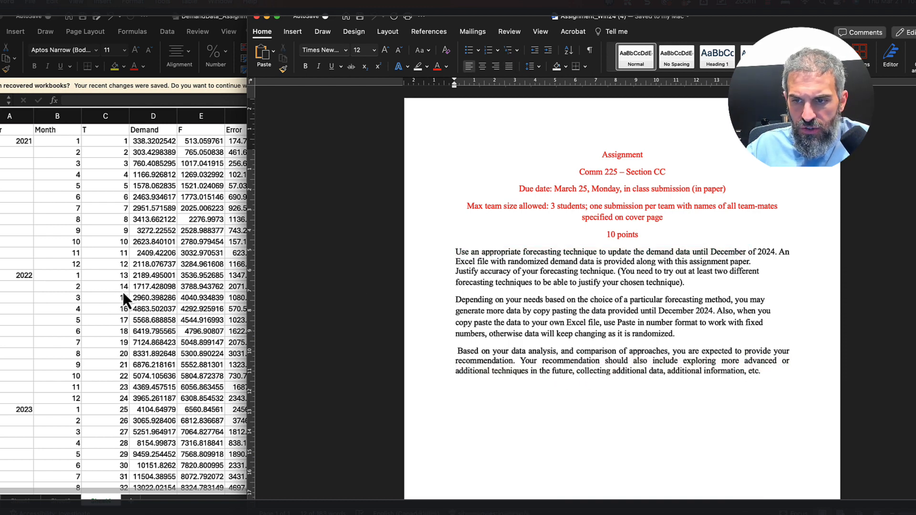
click(140, 285)
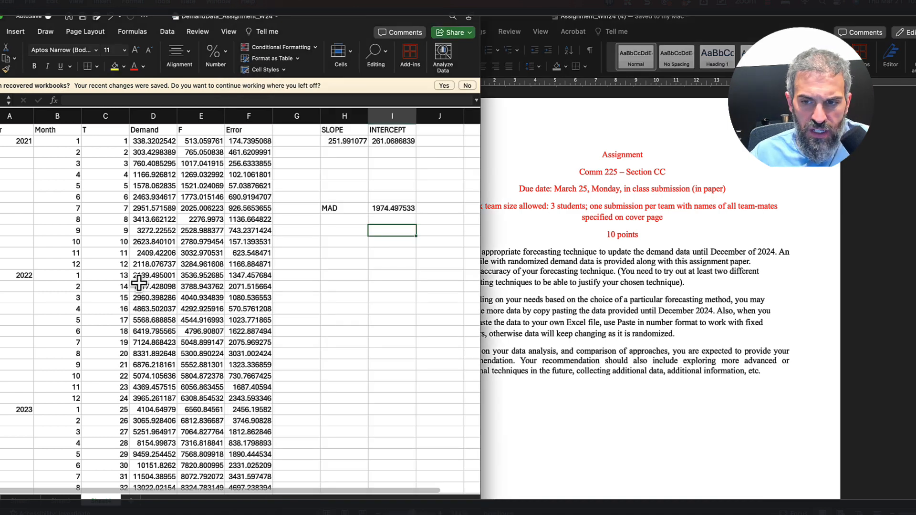